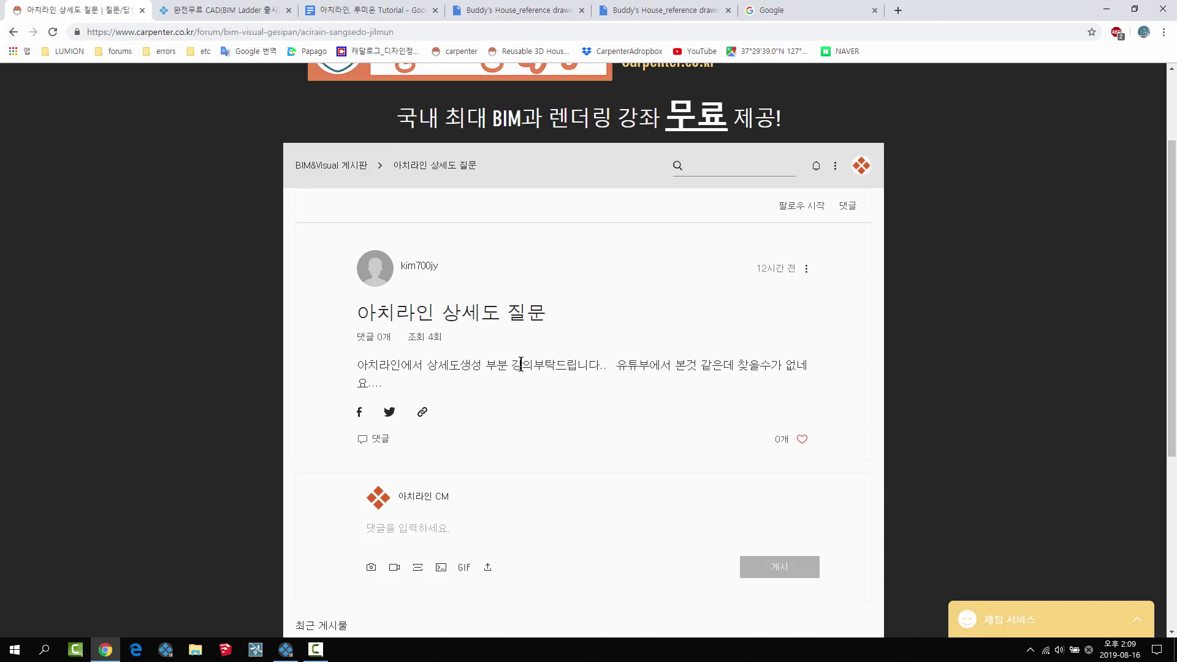
Switch to the browser's Google page and run an image search for "옥상파라펫 상세도"
left_click(1106, 9)
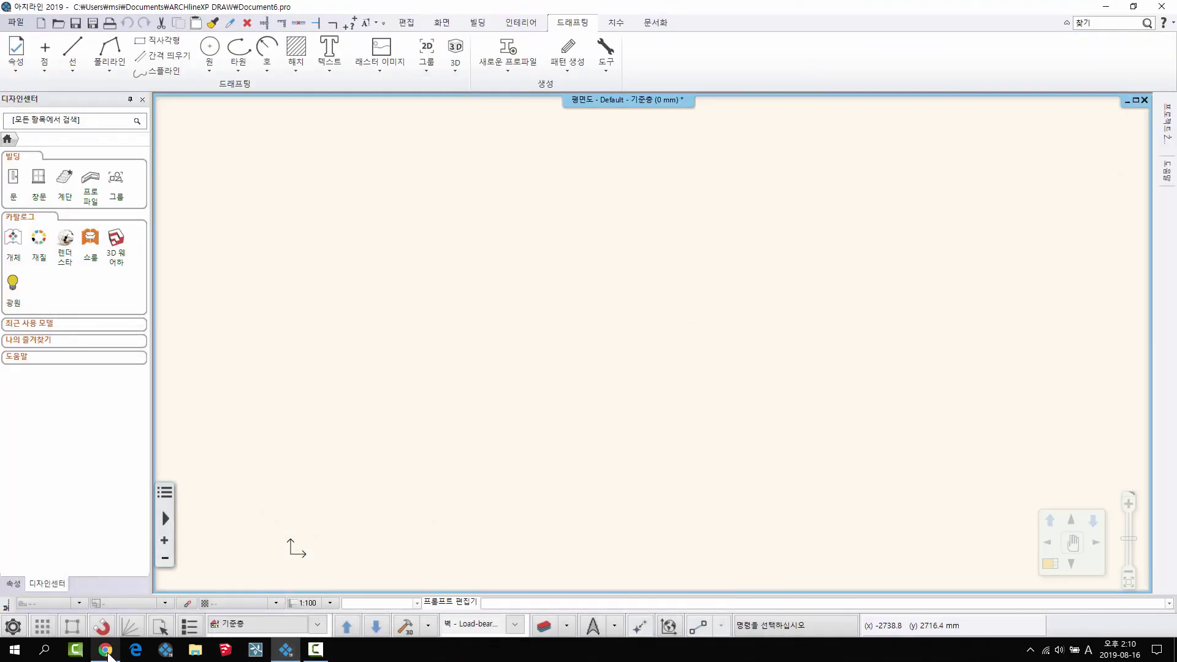
left_click(105, 650)
left_click(795, 10)
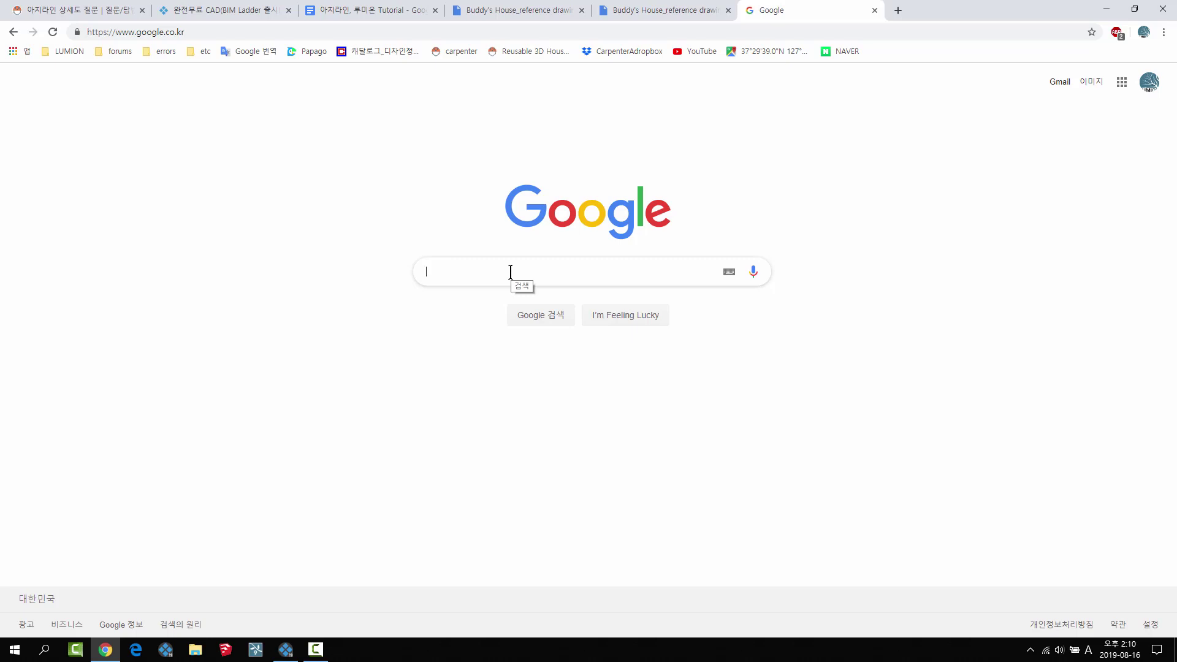
type("dh")
key("BackSpace")
key("BackSpace")
key("Hangul")
type("오")
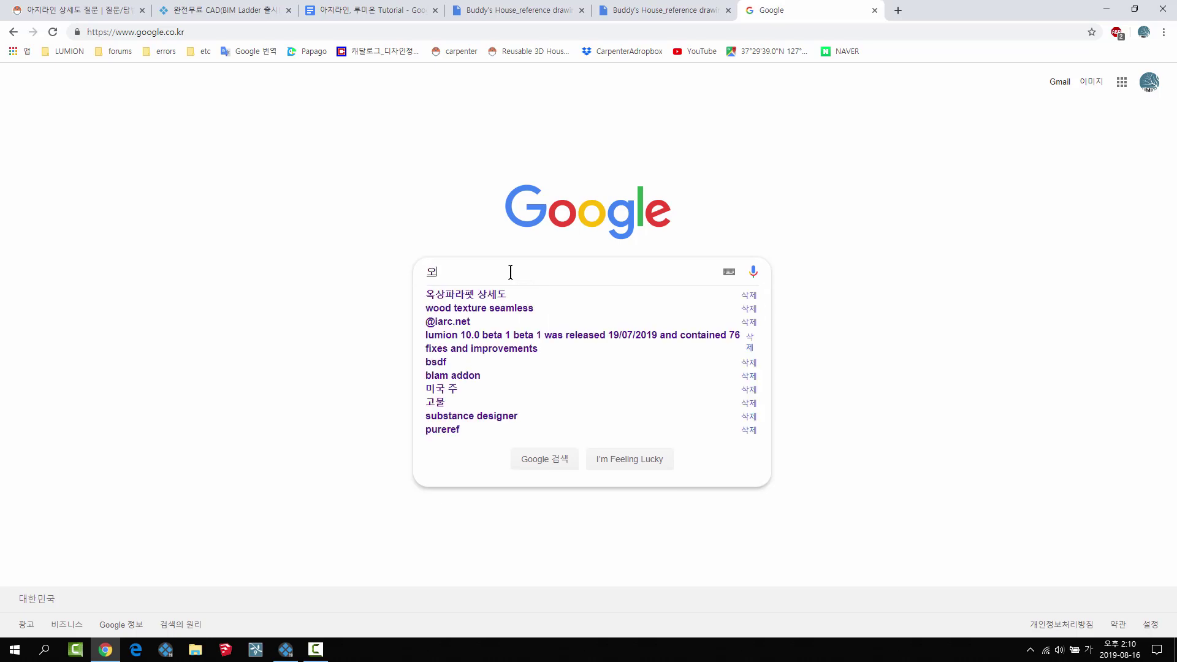
type("ㄱ상파라네")
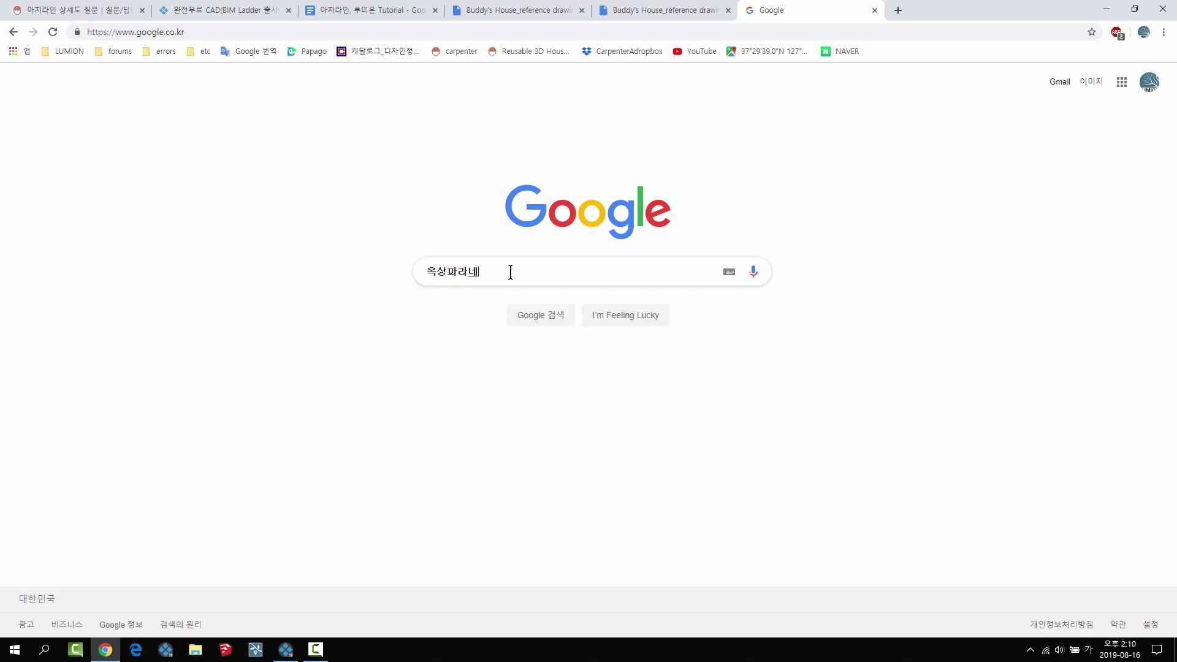
key("BackSpace")
type("펫 상시")
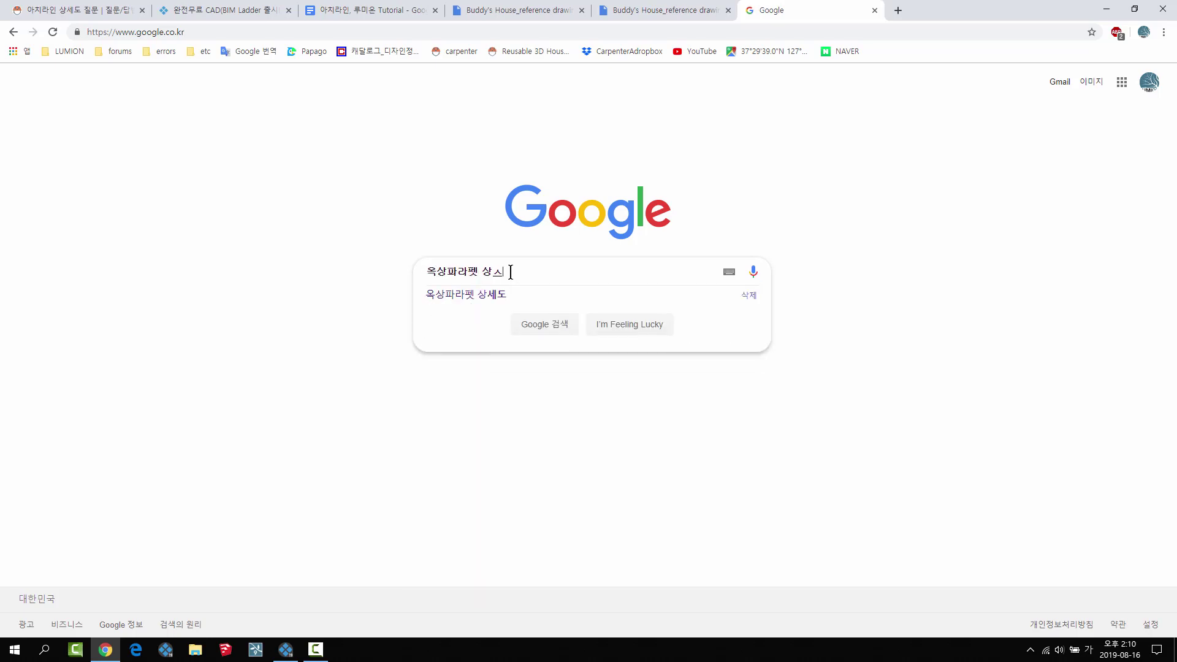
key("BackSpace")
type("ㅔ도")
key("Return")
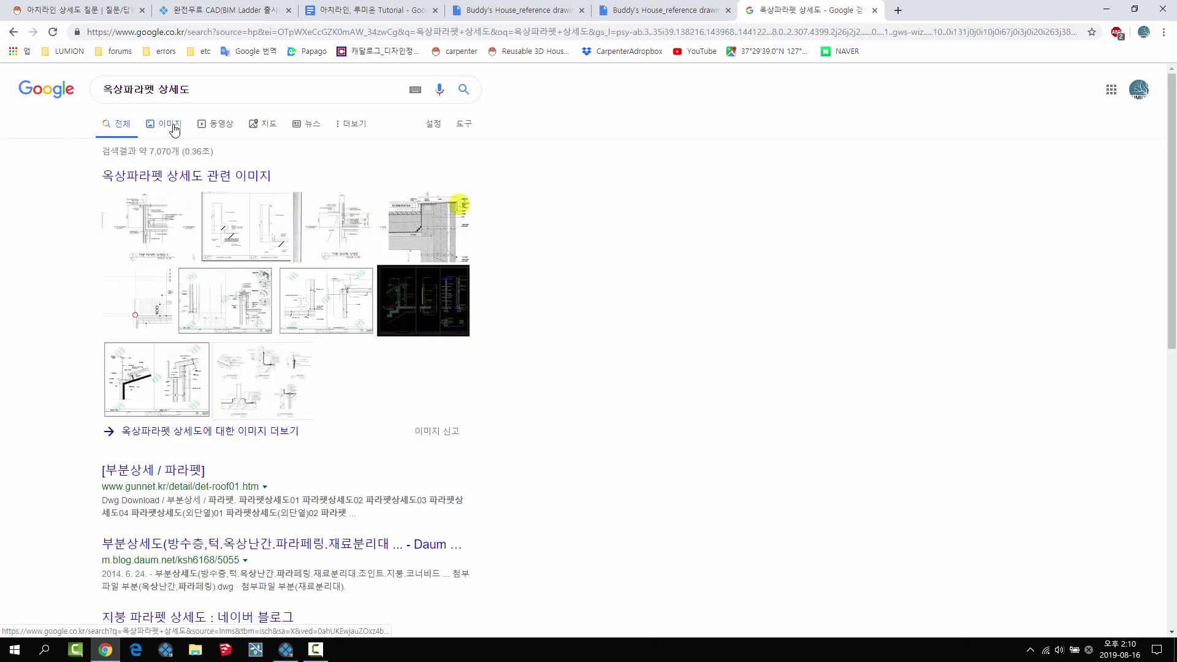
left_click(174, 127)
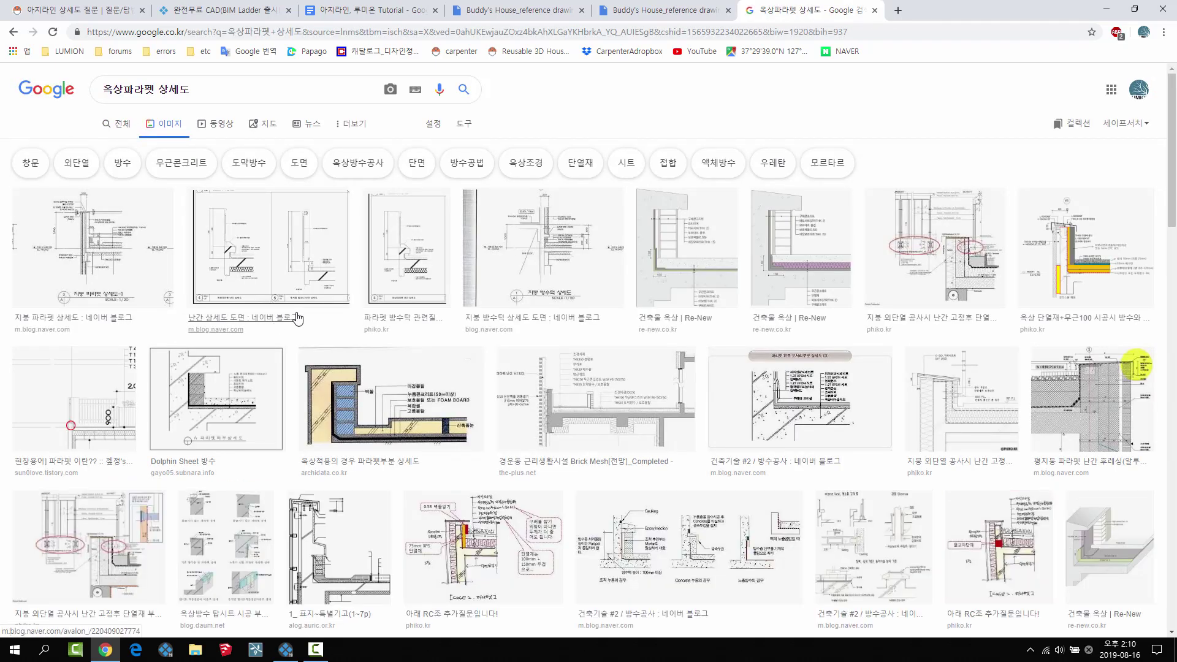
Examine several roof parapet detail drawings from the image results in enlarged preview, comparing their wall and waterproofing layers
left_click(347, 396)
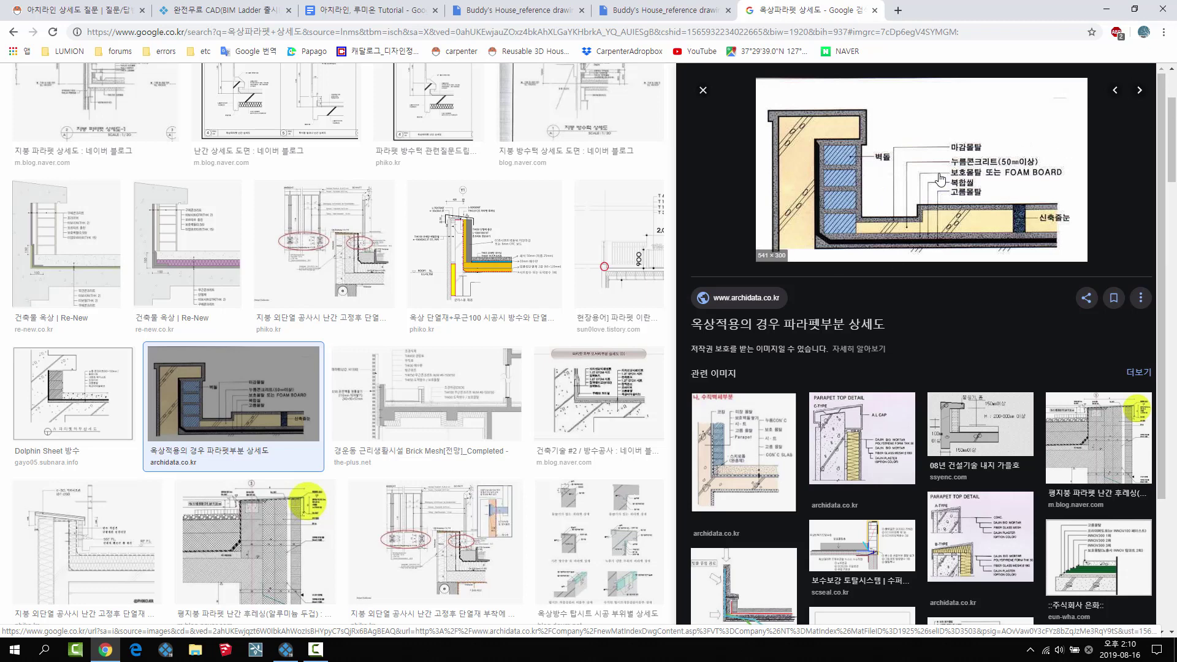
left_click(485, 245)
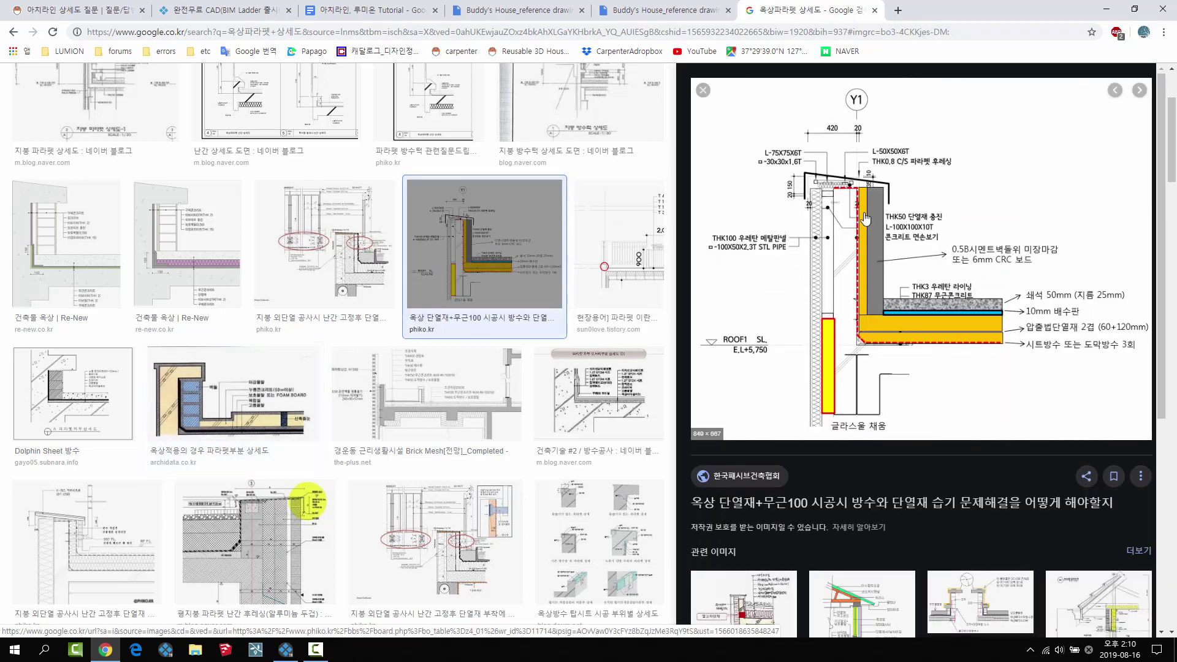
left_click(189, 251)
scroll(256, 213, "up", 3)
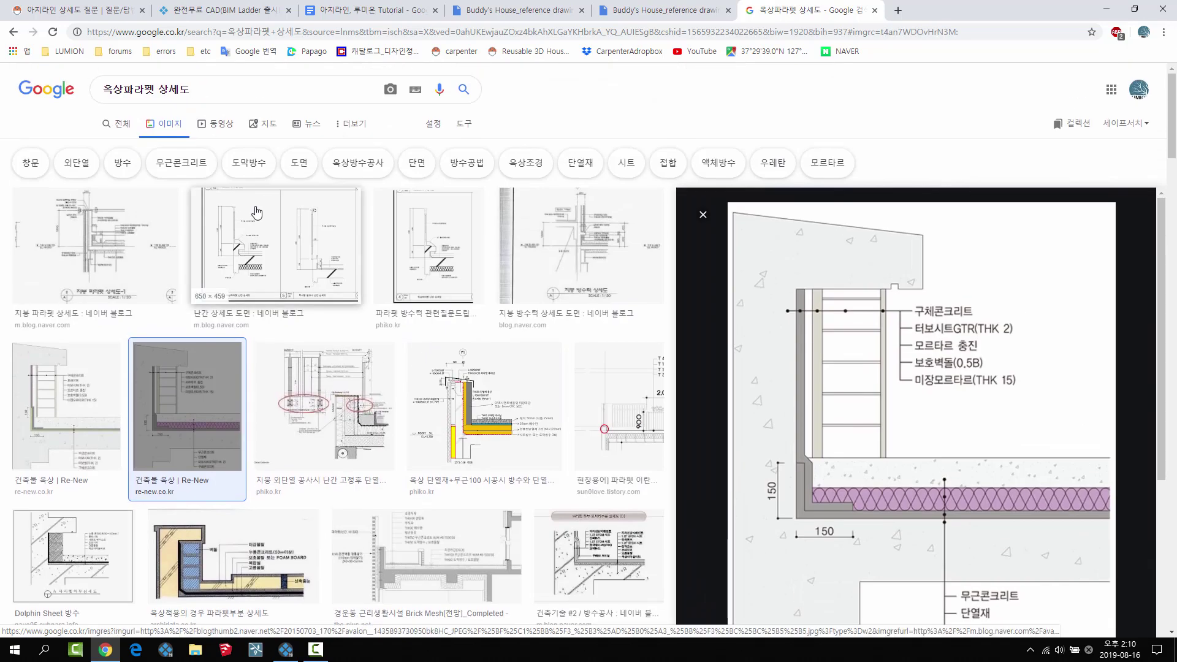
left_click(256, 212)
left_click(569, 136)
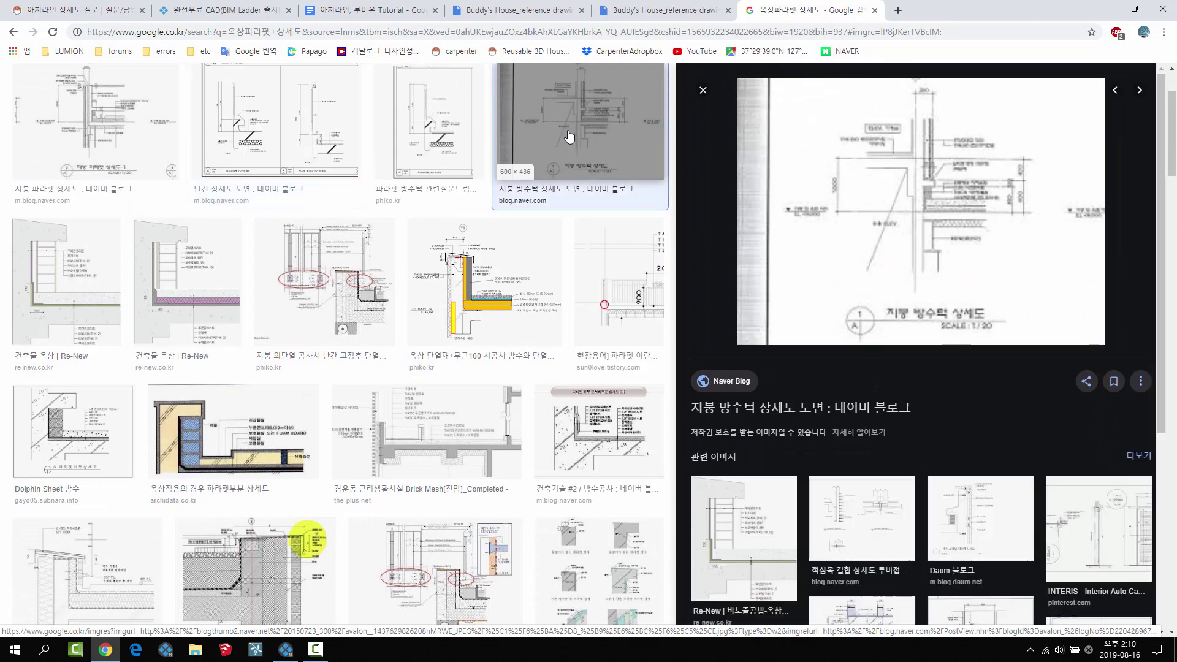
key("Left")
key("Left")
key("Left")
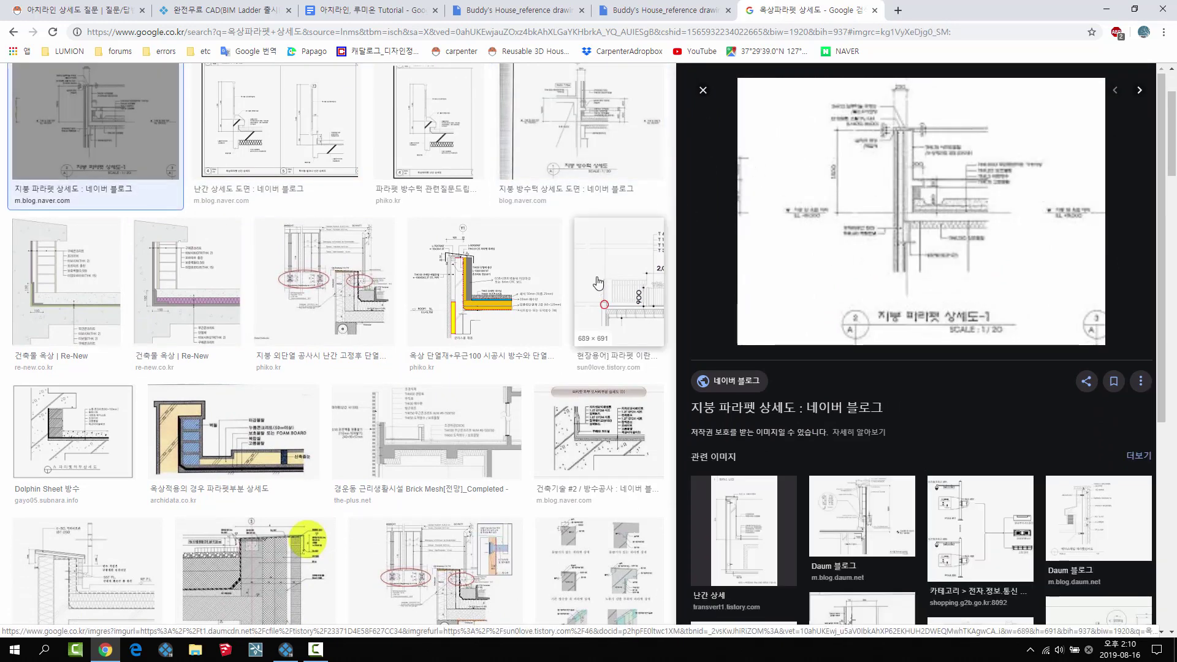
left_click(703, 91)
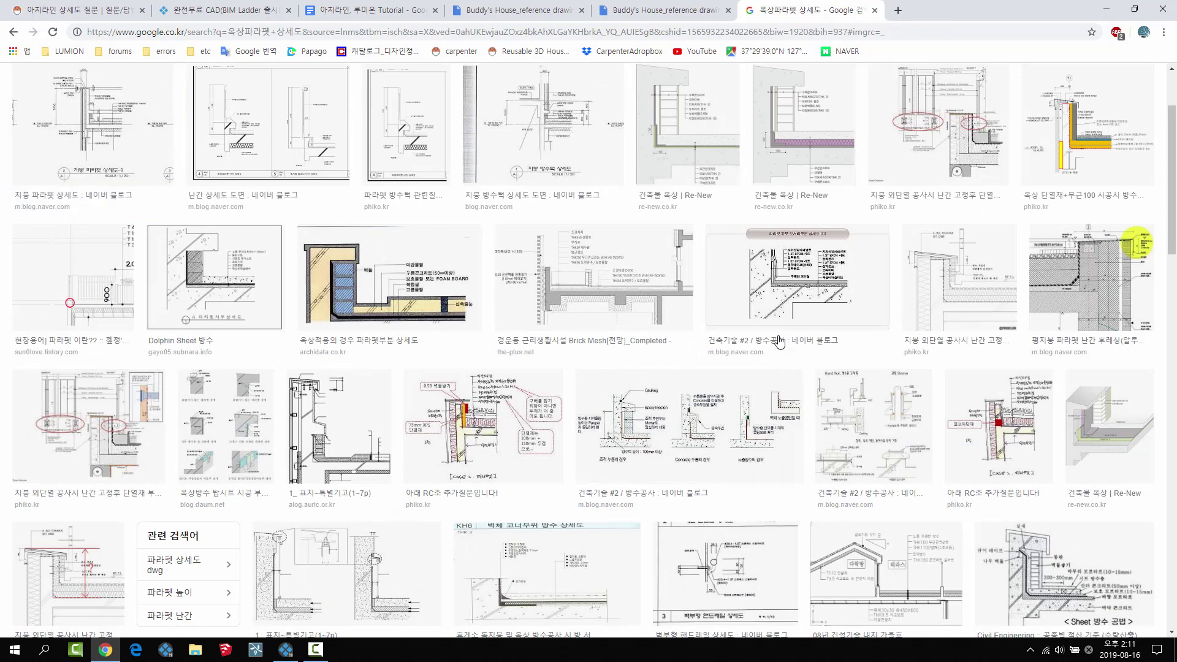
Switch to ARCHLine.XP and draw a rectangular wall enclosure from the origin, about 5190 mm wide and 6090 mm deep
left_click(1106, 8)
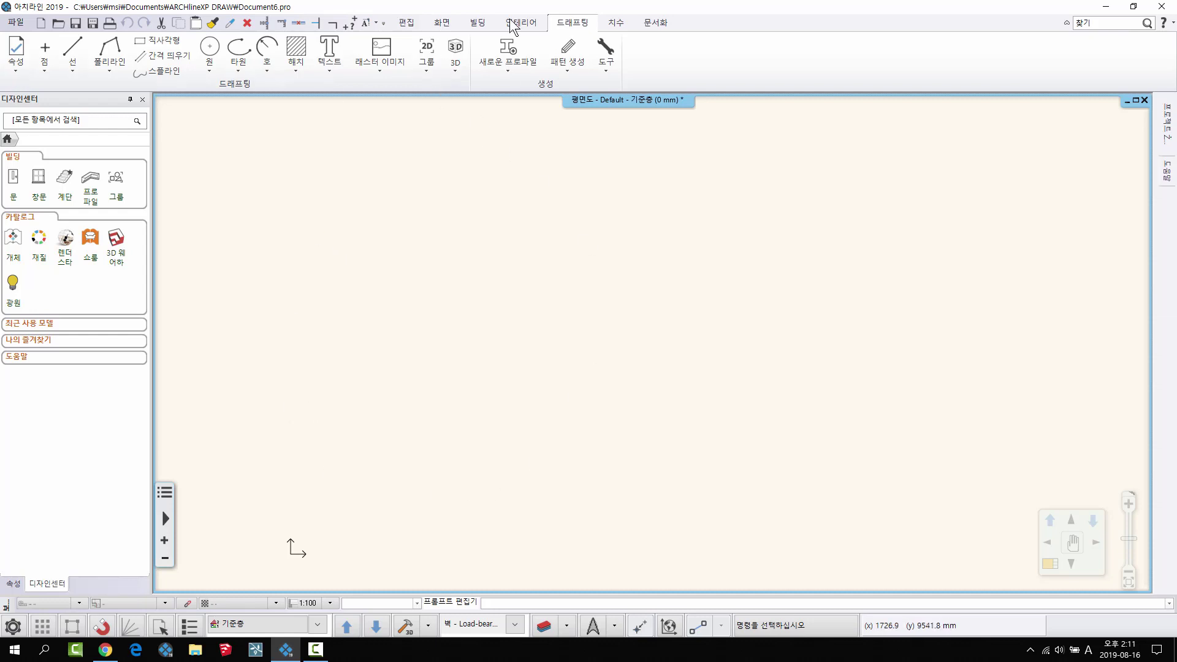
left_click(477, 23)
left_click(47, 71)
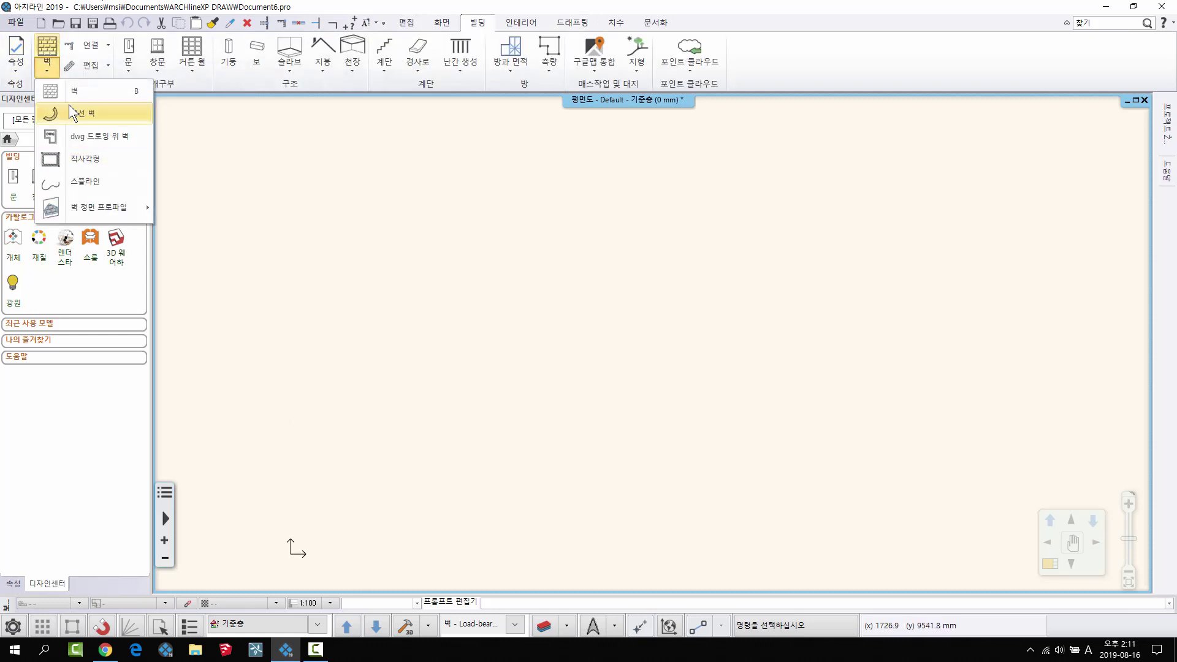
left_click(79, 112)
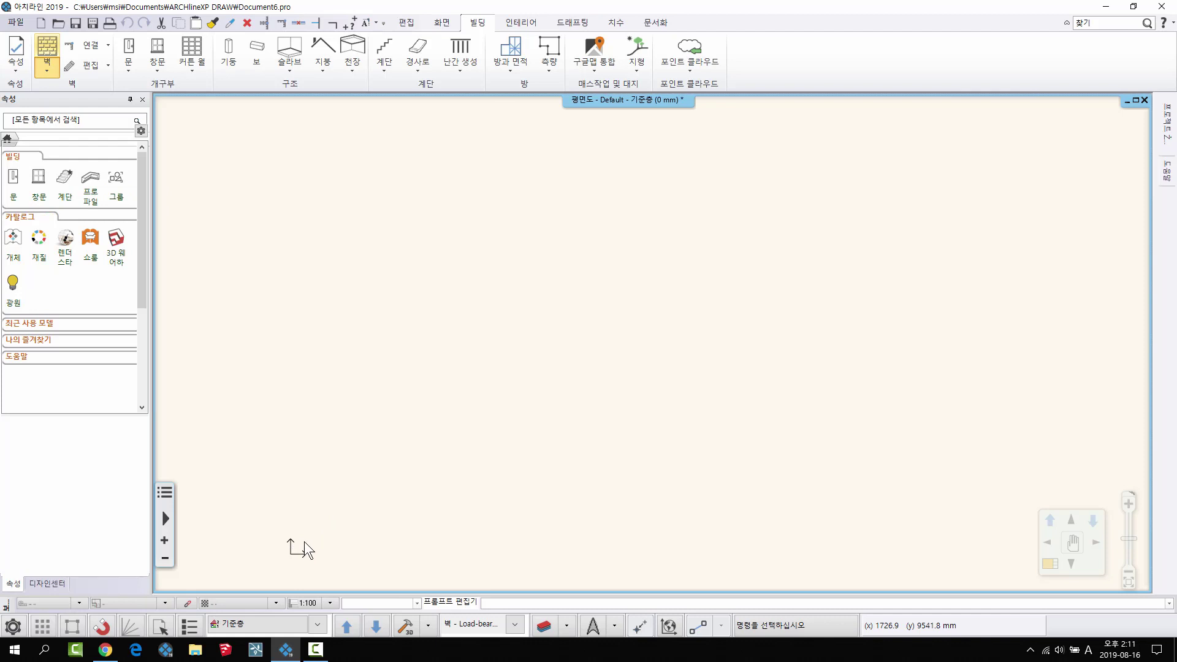
left_click(290, 559)
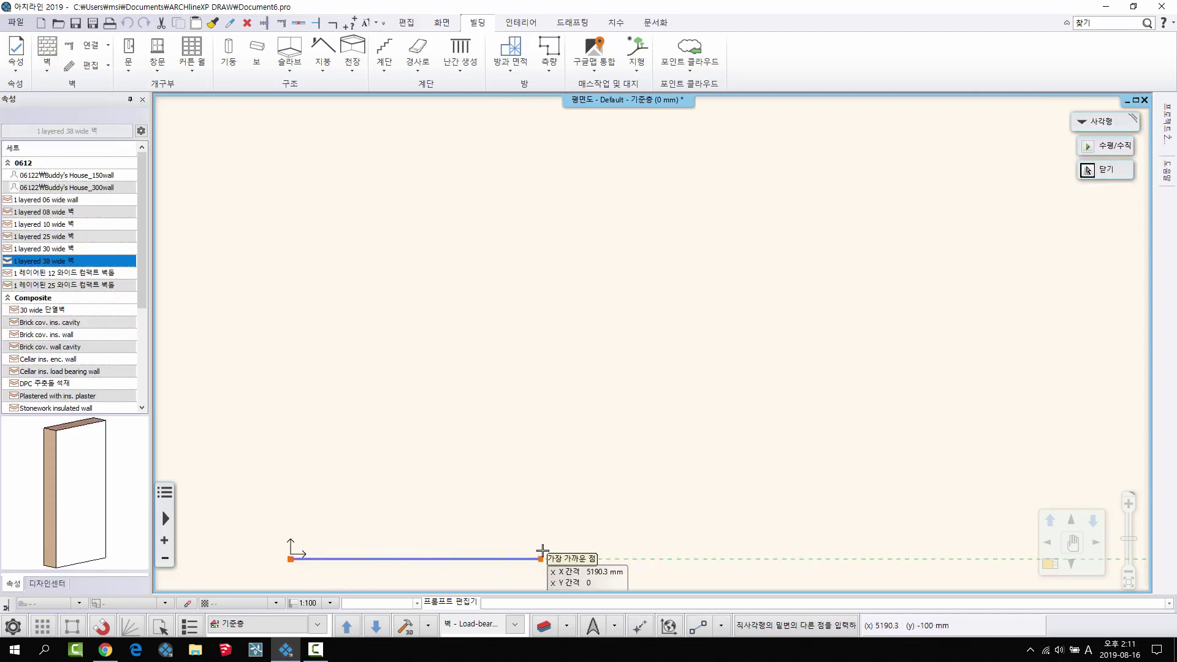
left_click(541, 558)
left_click(531, 264)
left_click(433, 314)
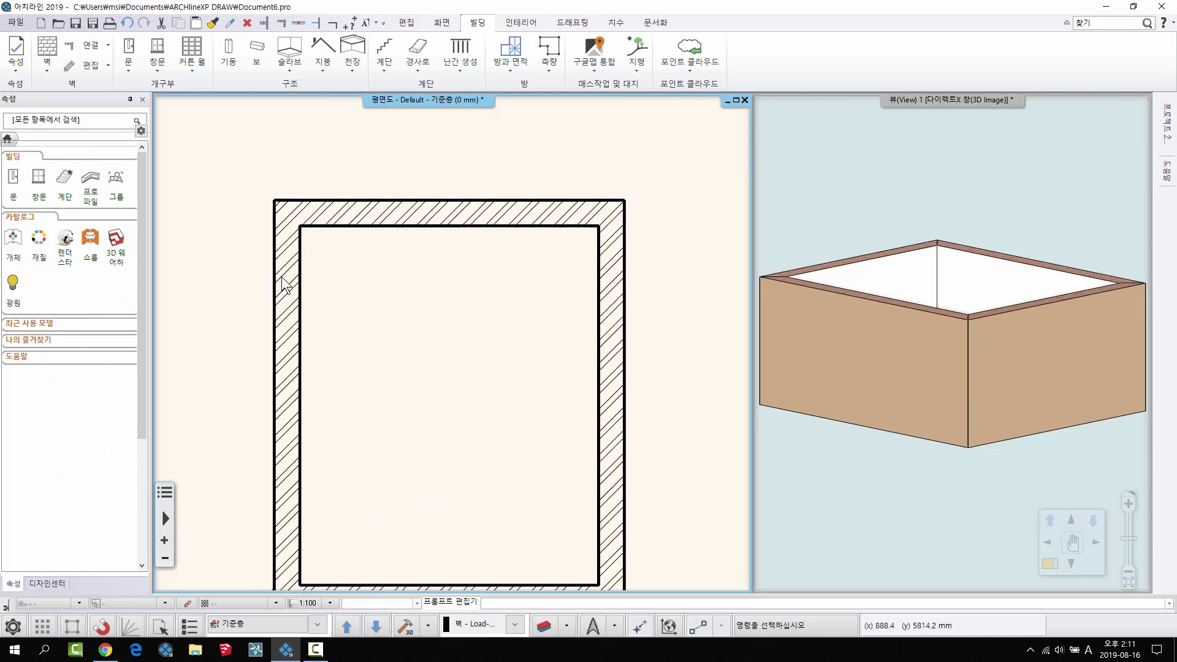
left_click(285, 284)
middle_click_drag(476, 420, 423, 342)
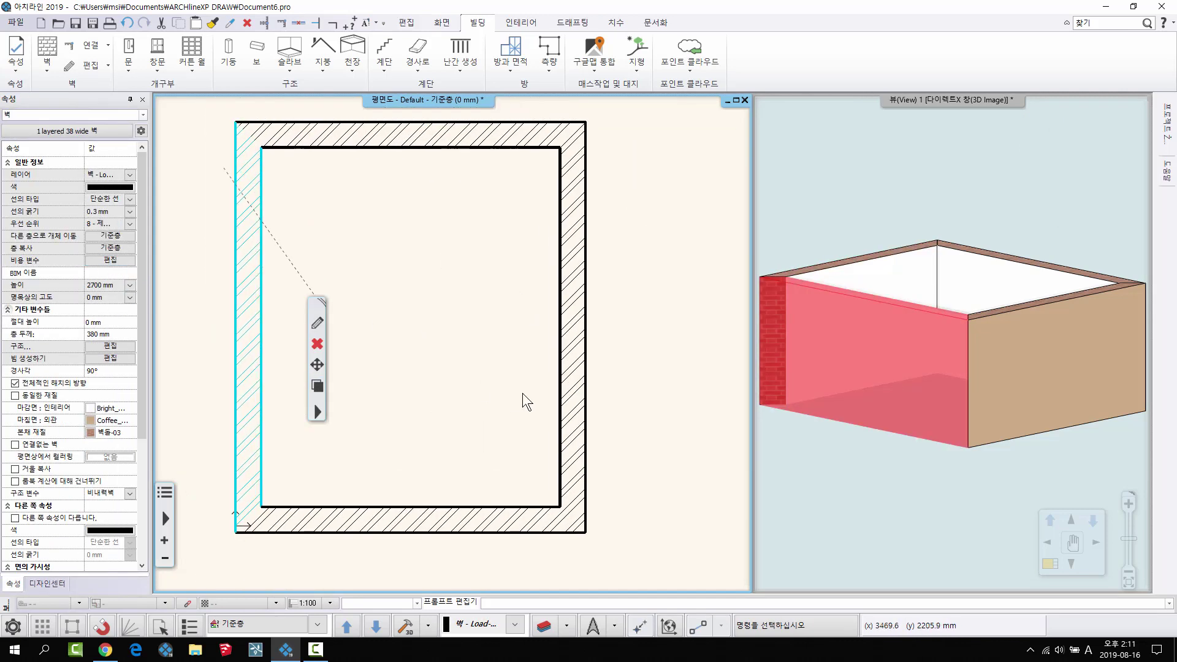
key("Escape")
left_click_drag(697, 557, 289, 161)
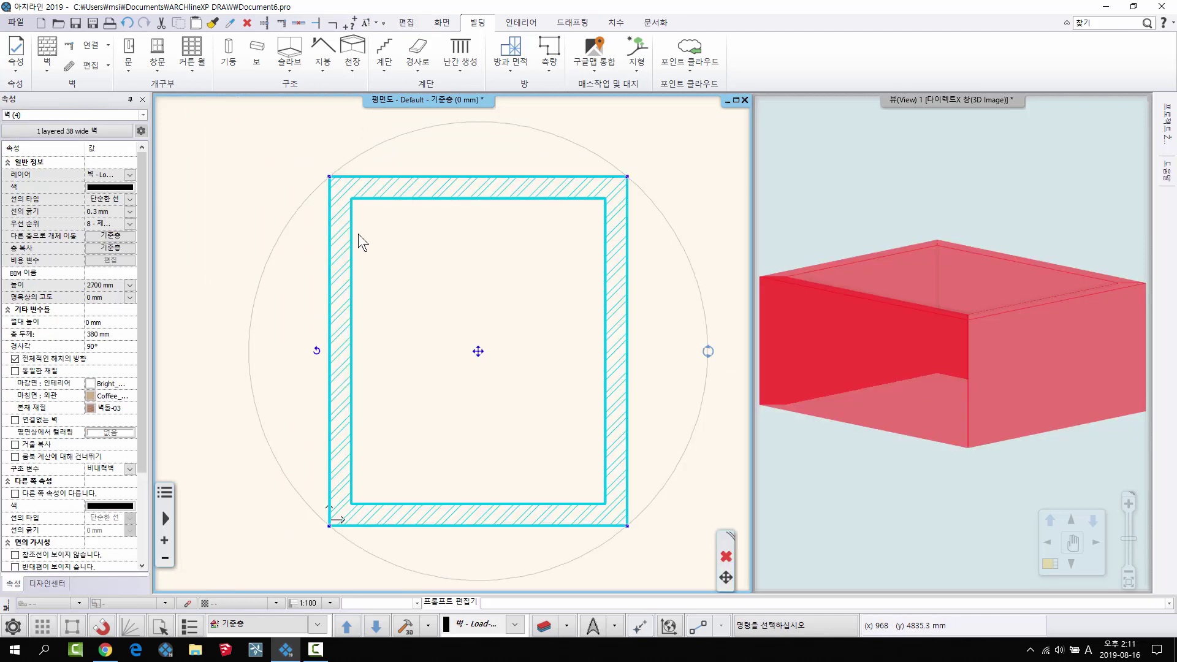
Apply the wall set 기본_3중벽_공간쌓기 to the left wall of the floor plan through its properties
left_click(342, 231)
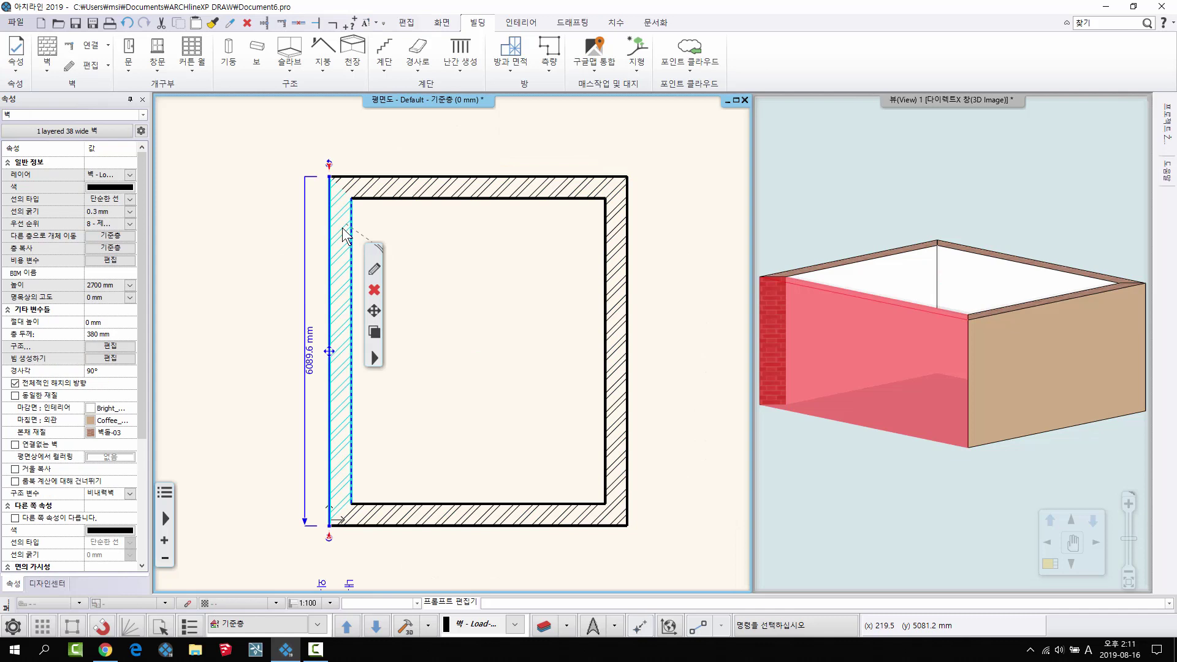
right_click(342, 230)
left_click(386, 252)
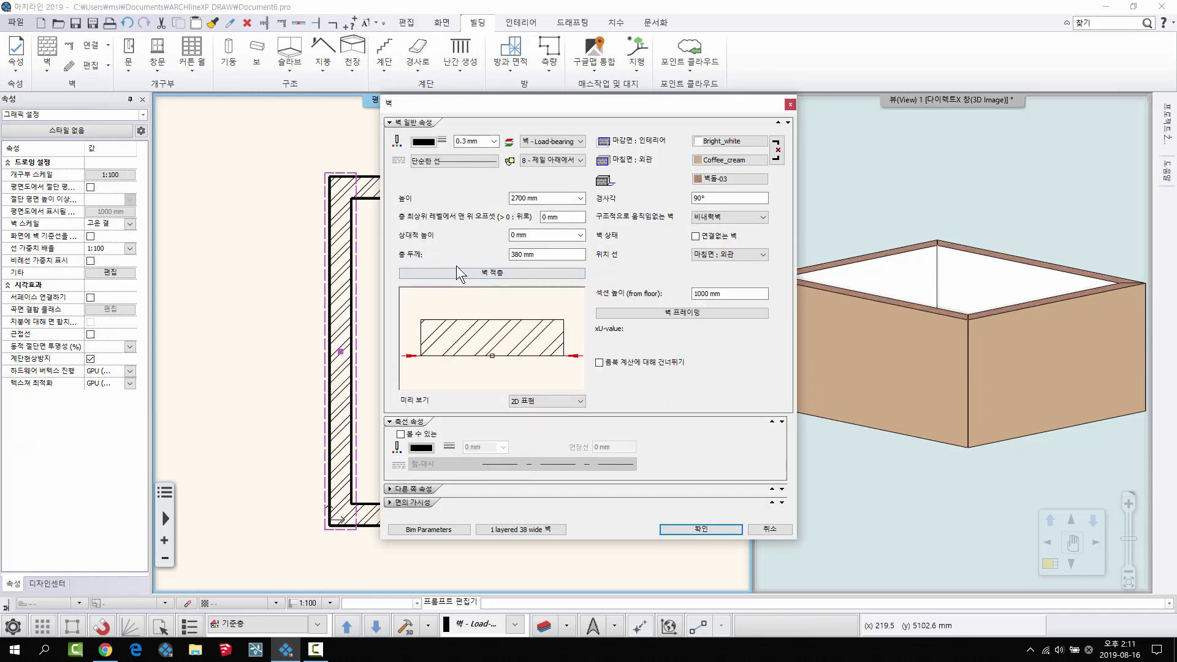
left_click_drag(490, 105, 342, 83)
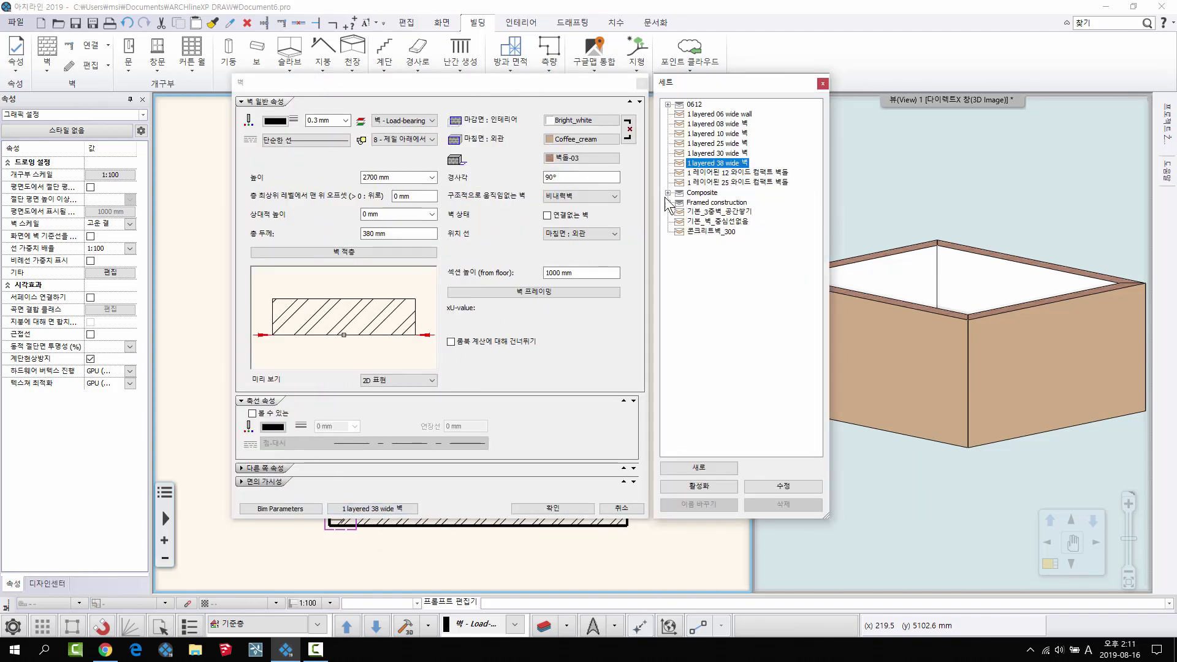
left_click(667, 192)
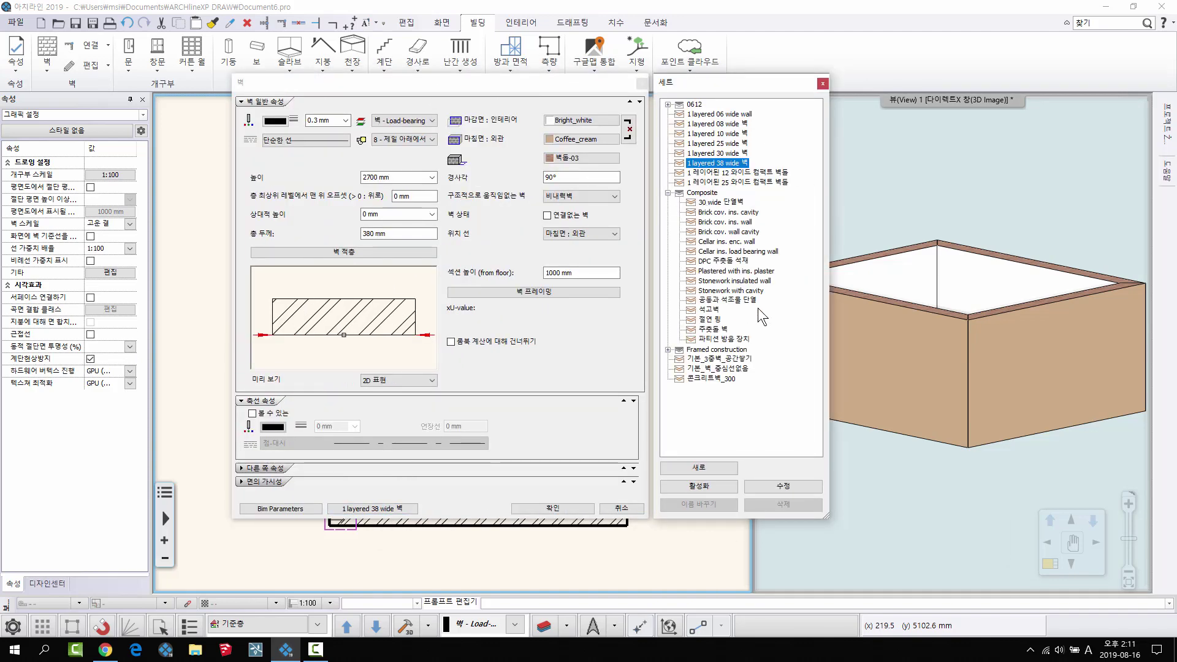
left_click(668, 192)
left_click(716, 211)
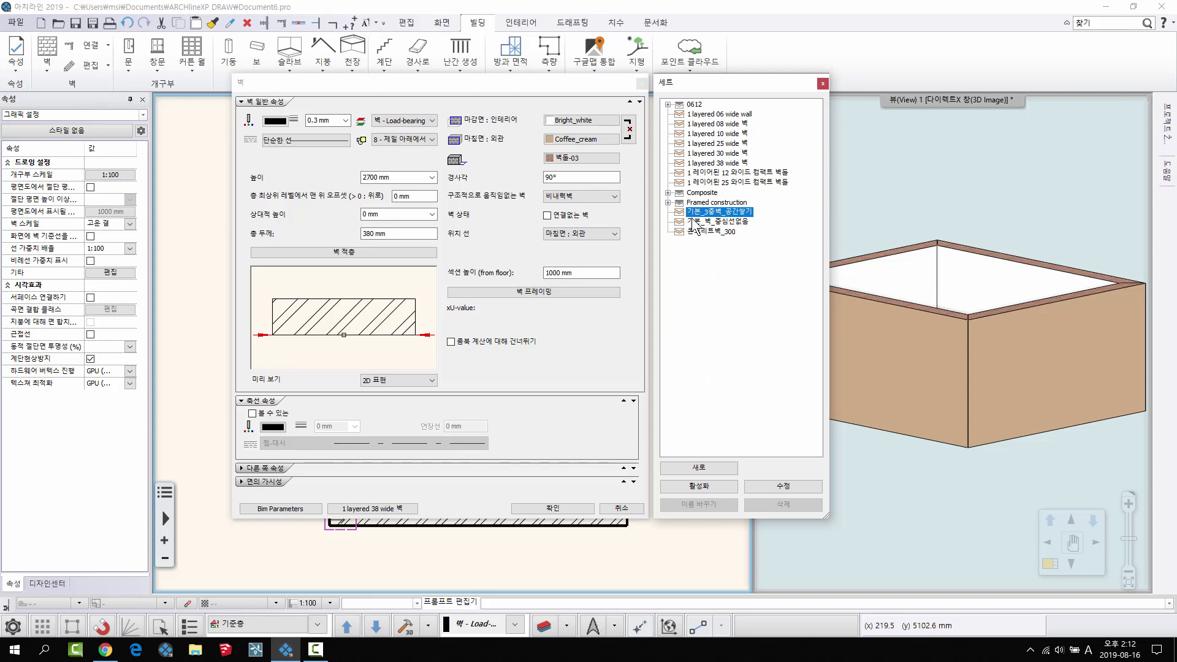
left_click(710, 488)
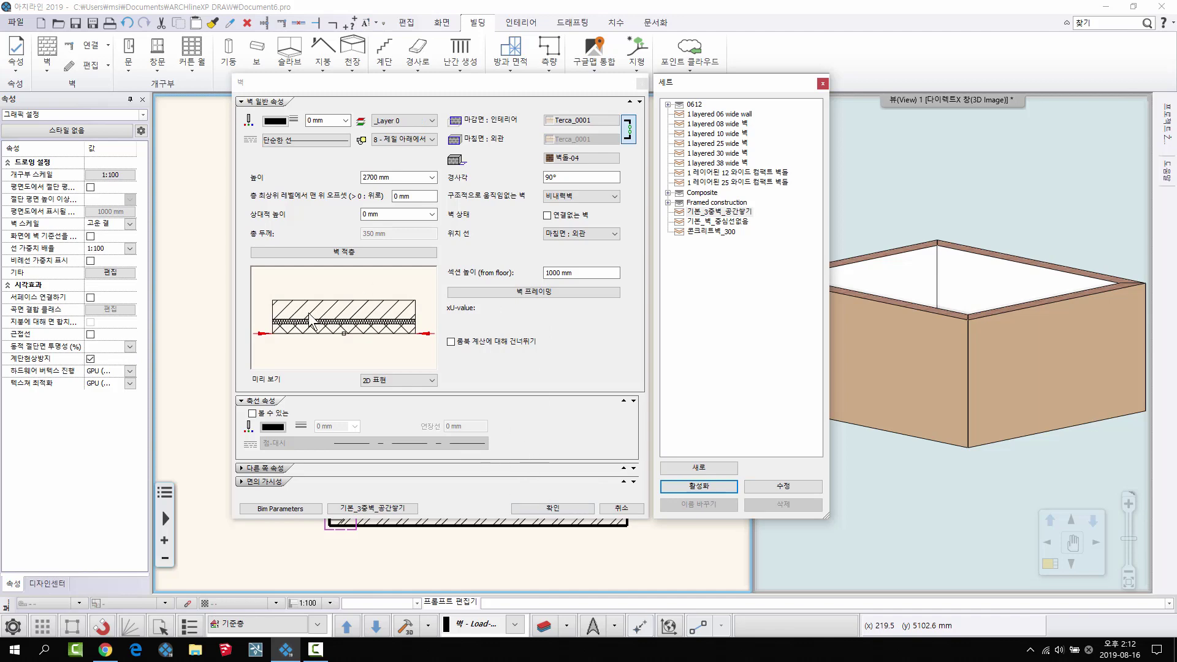
left_click(552, 509)
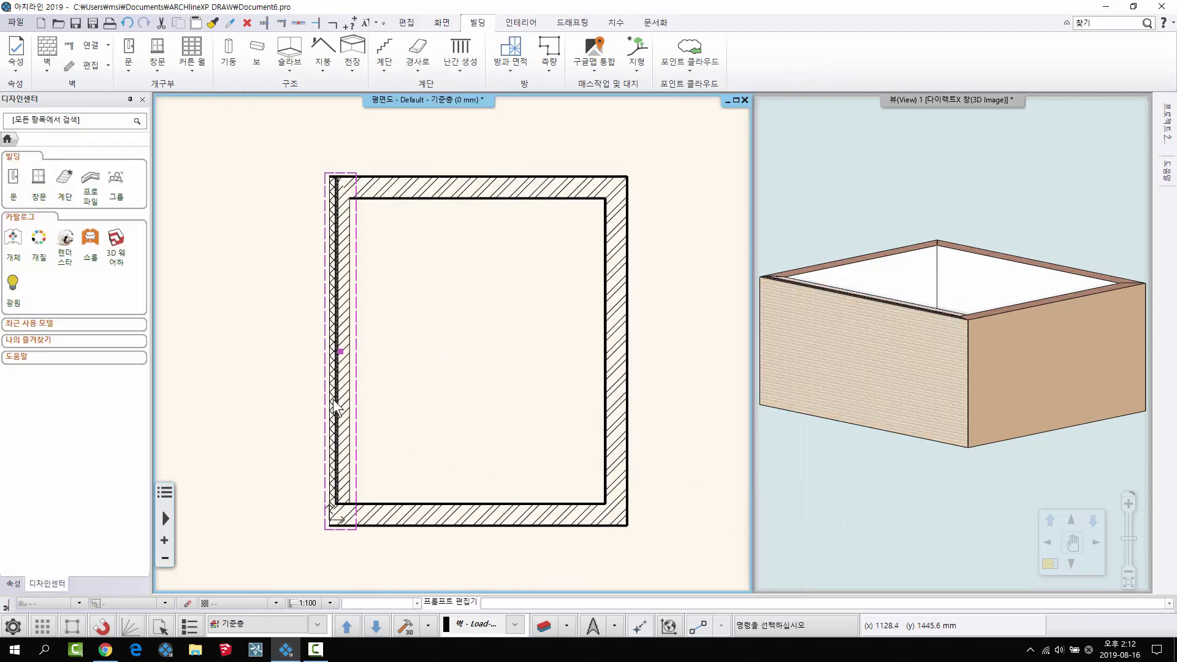
Copy all properties of the left three-layer wall to the remaining walls of the enclosure
scroll(392, 349, "up", 4)
scroll(341, 315, "down", 2)
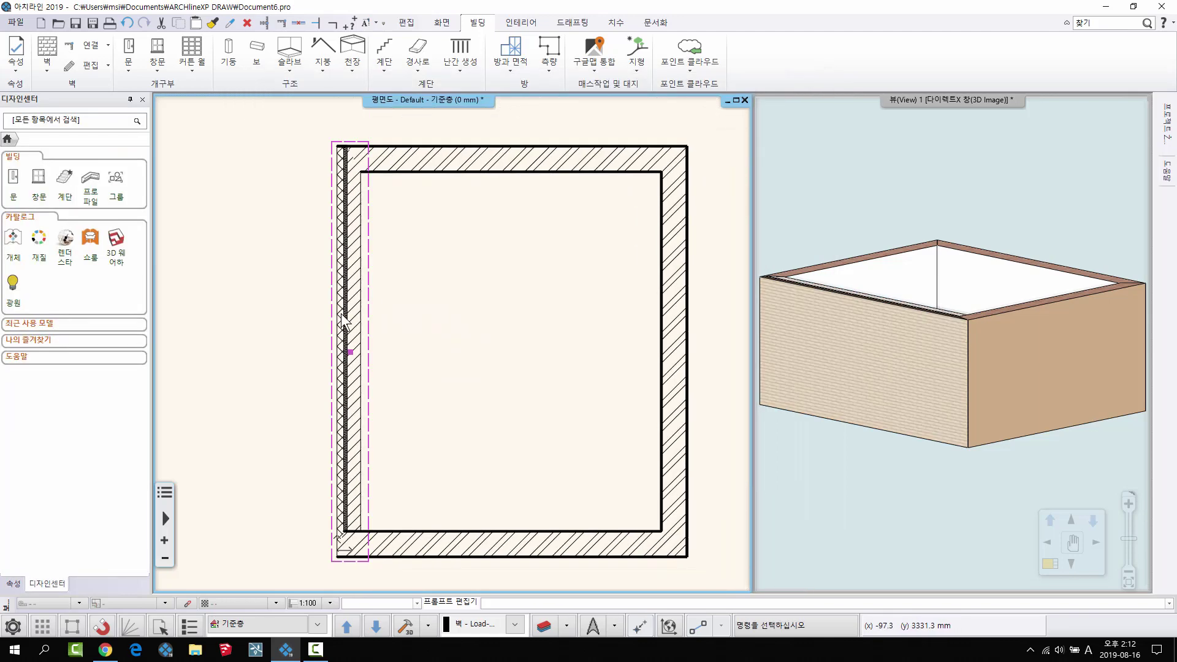
right_click(347, 286)
left_click(397, 339)
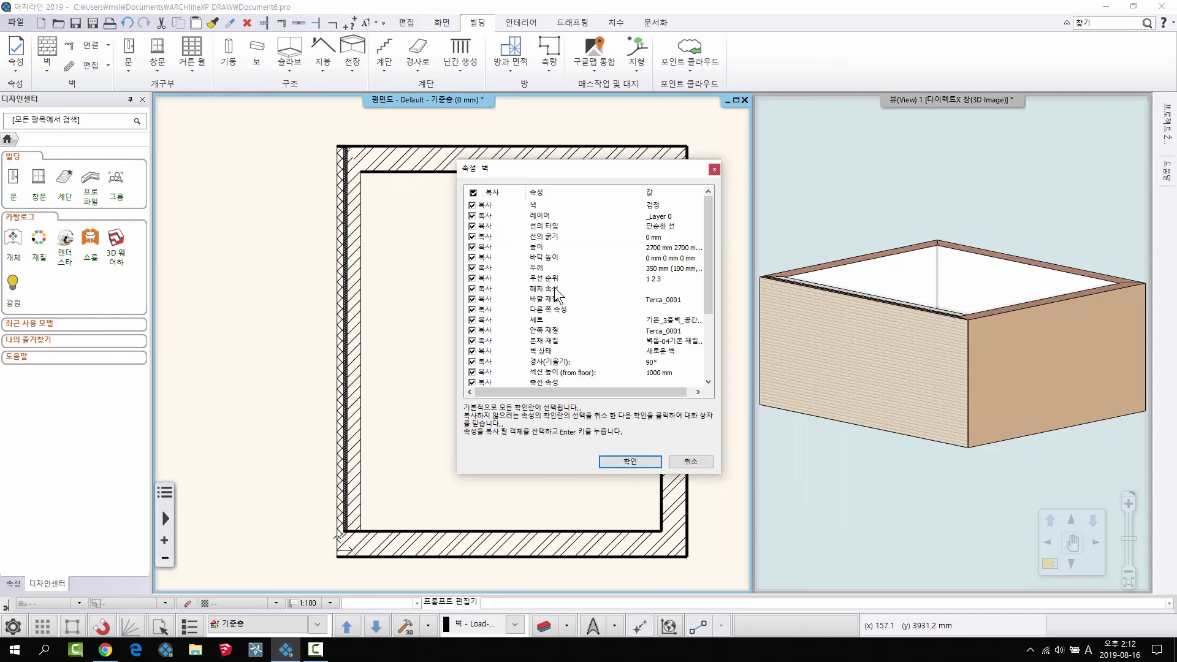
left_click(618, 465)
scroll(520, 407, "down", 5)
left_click(363, 237)
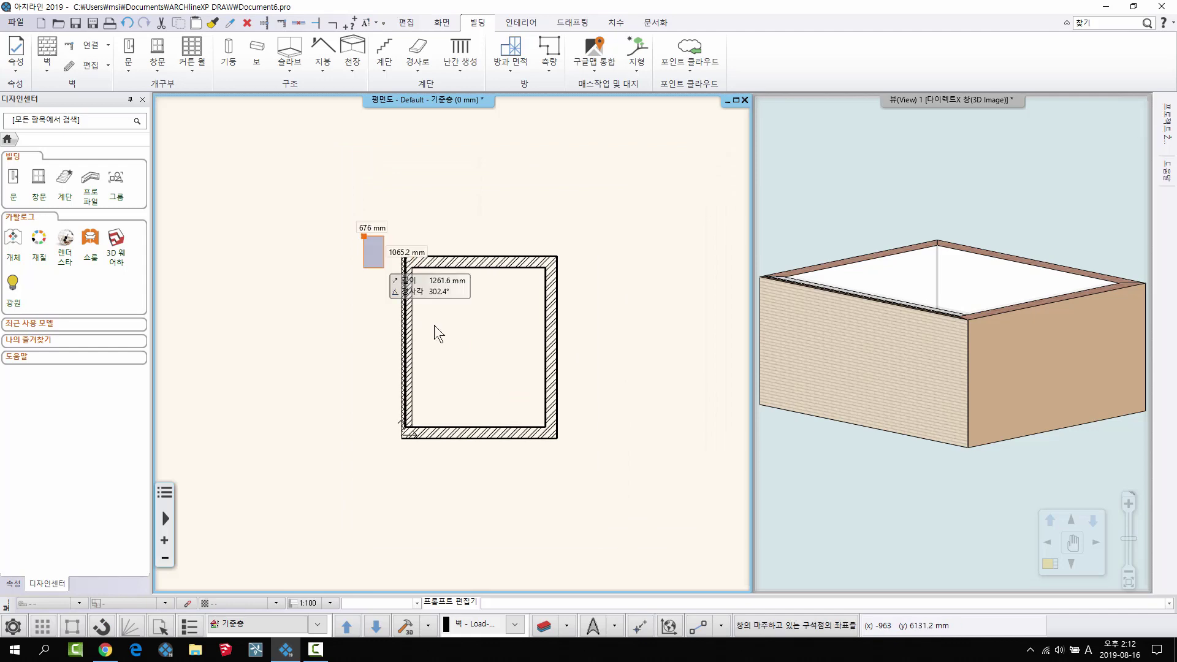
left_click(593, 472)
key("Return")
scroll(496, 374, "up", 4)
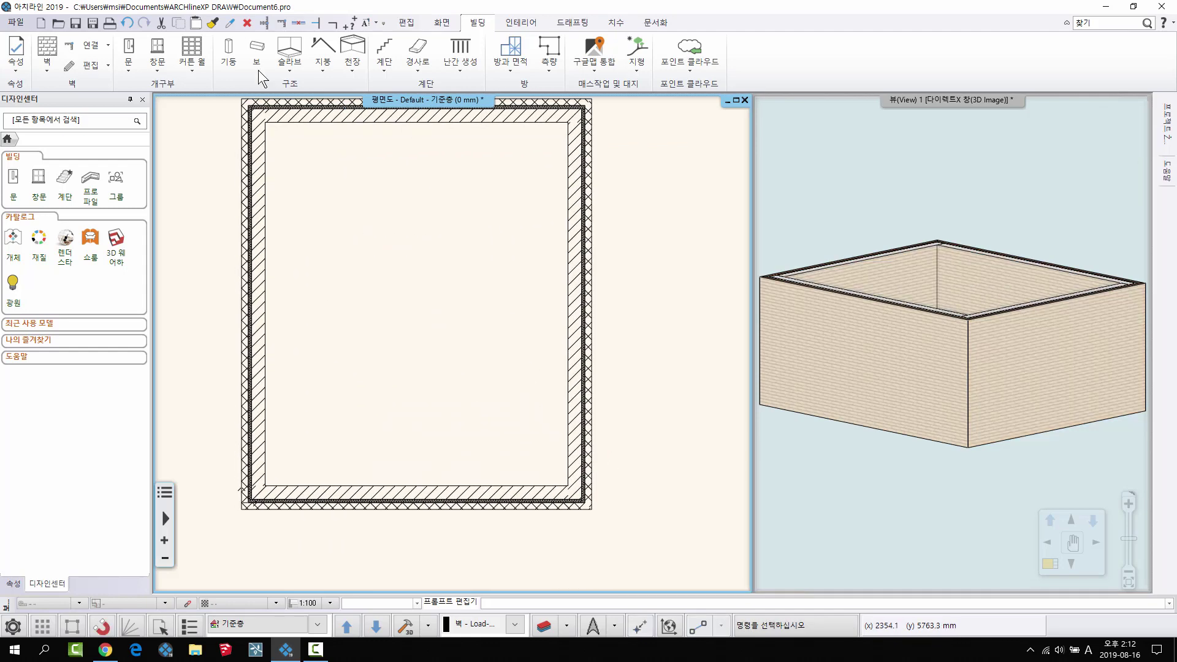
Insert a door in the lower wall of the plan, near its right end and opening inward
left_click(128, 54)
left_click(137, 110)
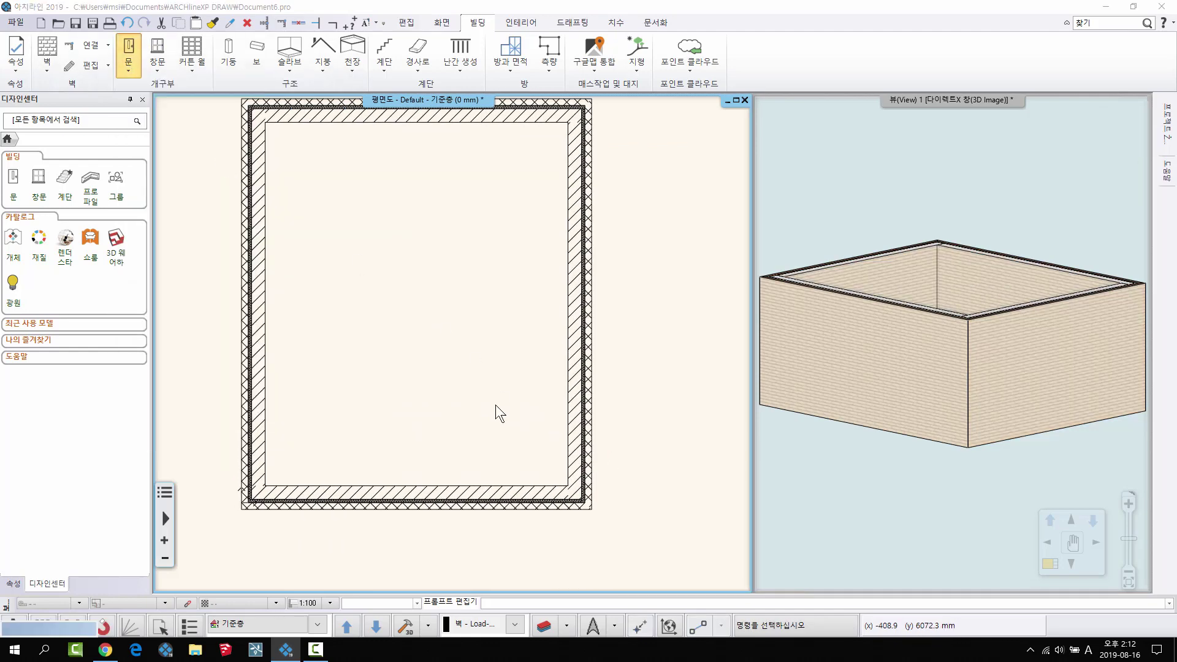
left_click(519, 484)
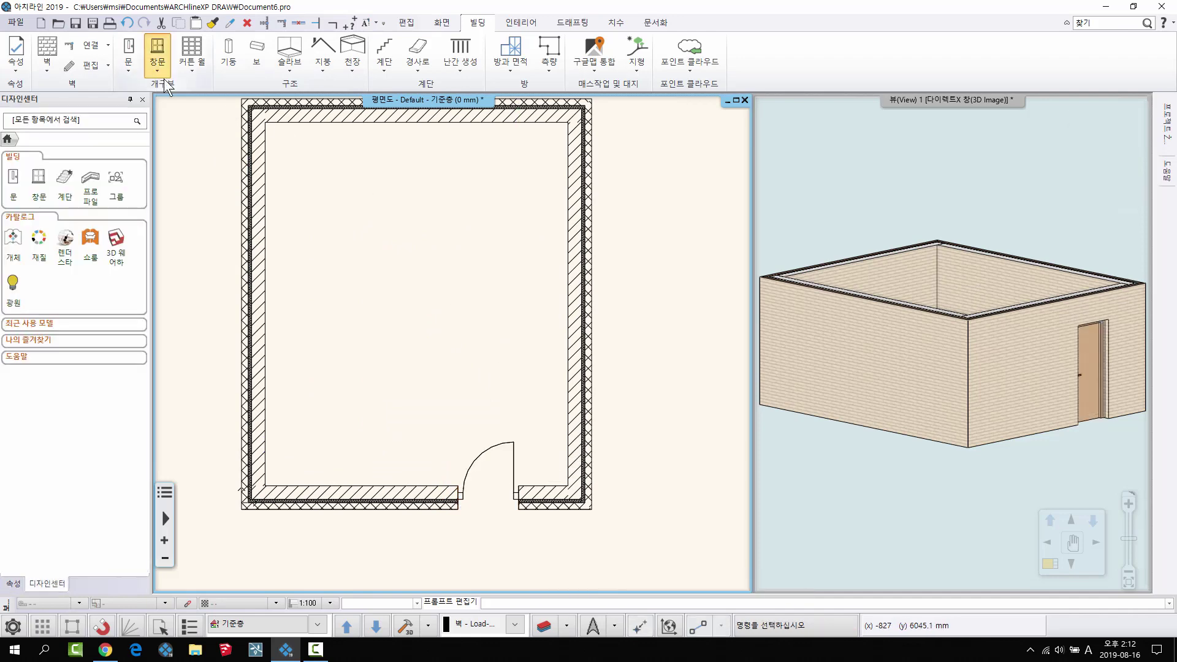
Insert a horizontal sliding window slightly below the middle of the plan's right wall
left_click(157, 52)
left_click(174, 114)
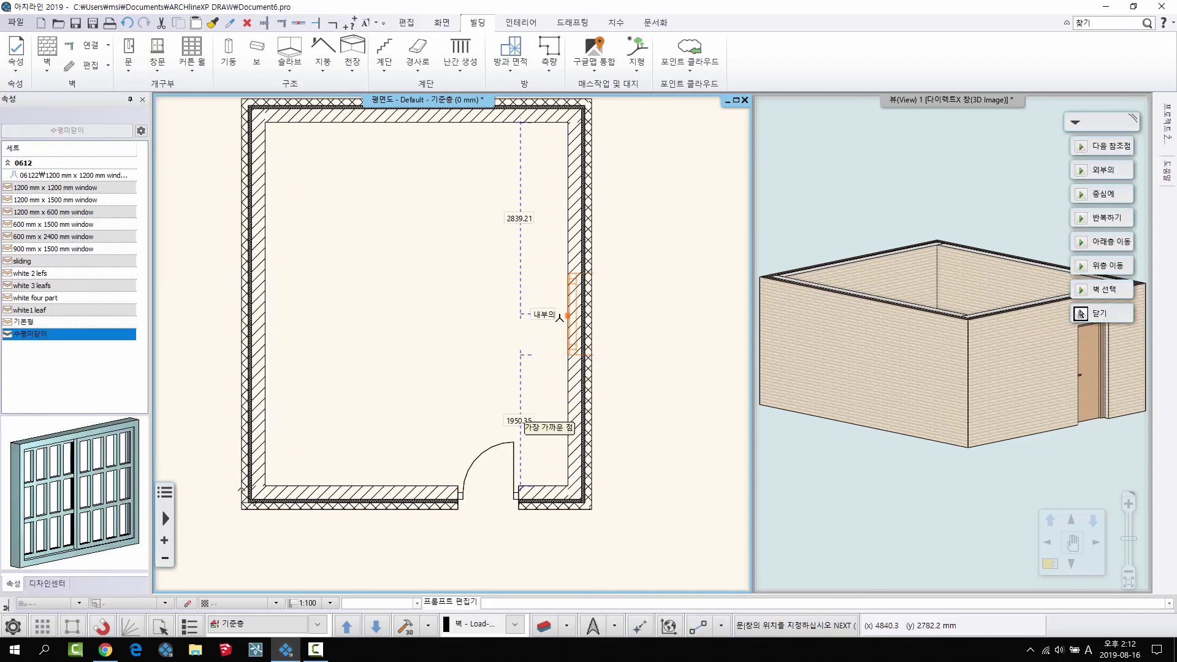
left_click(484, 297)
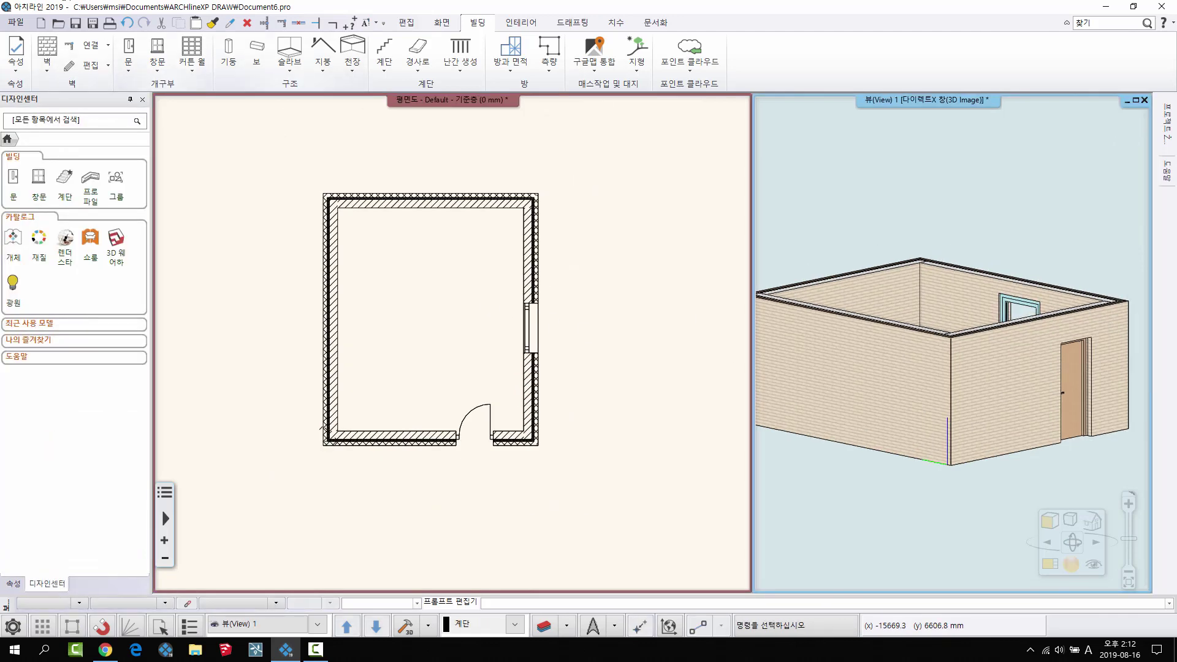
Create a 콘크리트슬라브 floor slab by wall, using all the walls of the enclosure as its outline
left_click(289, 52)
left_click(294, 96)
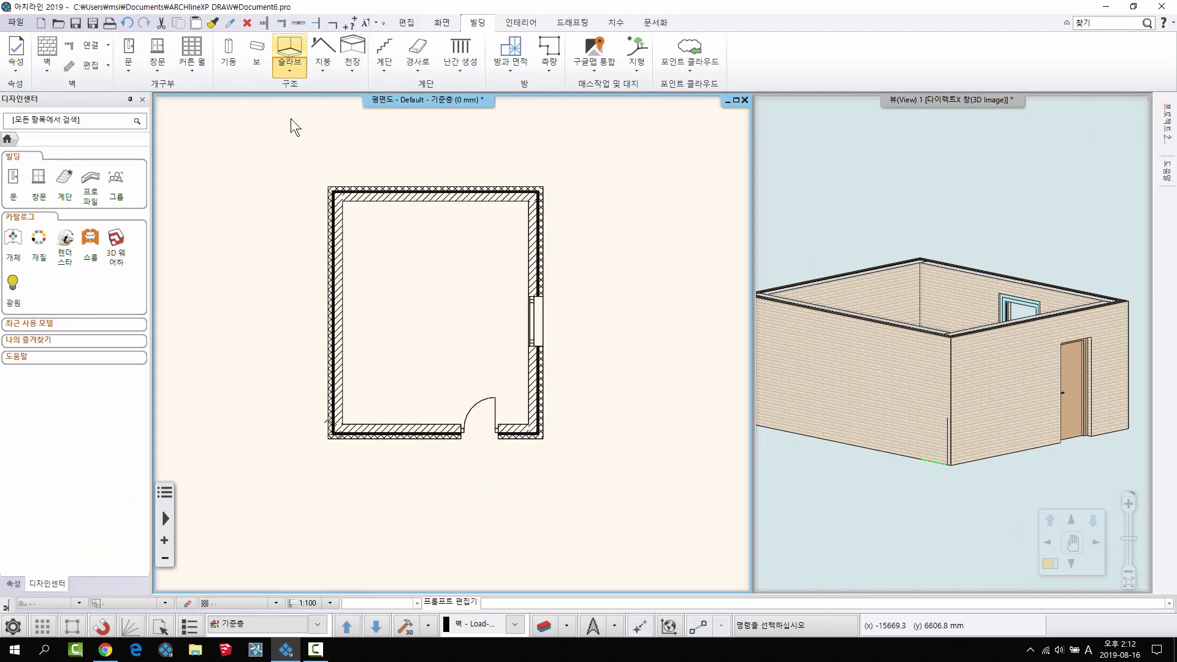
left_click(279, 163)
left_click(609, 501)
key("Return")
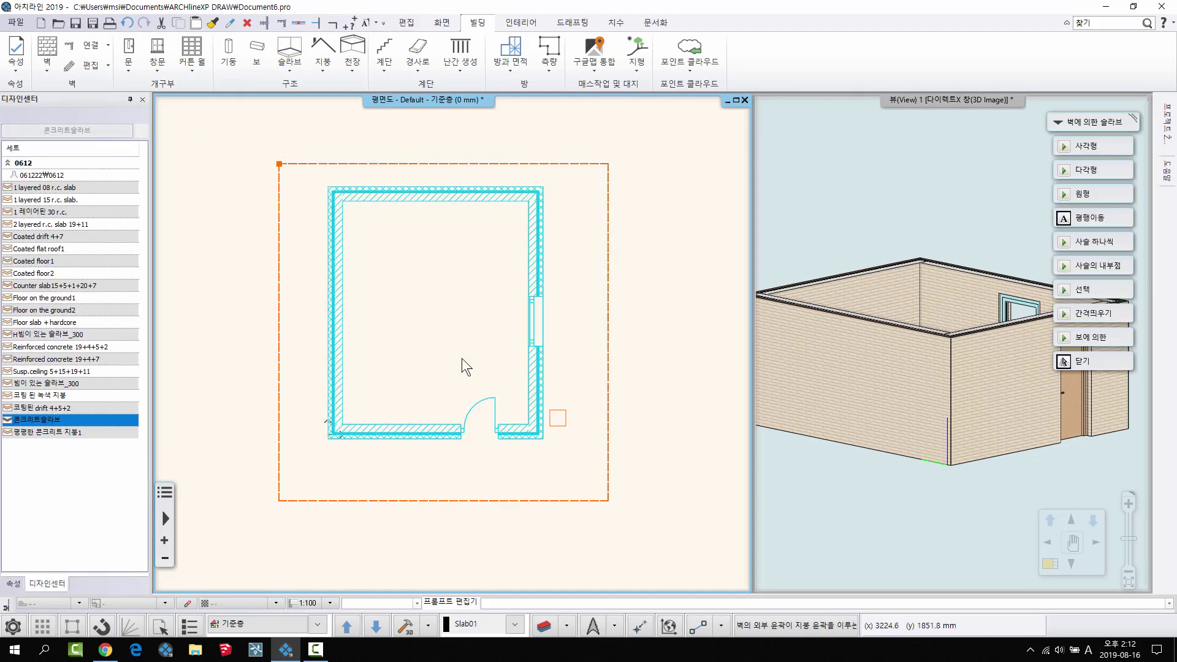
right_click(498, 349)
key("Escape")
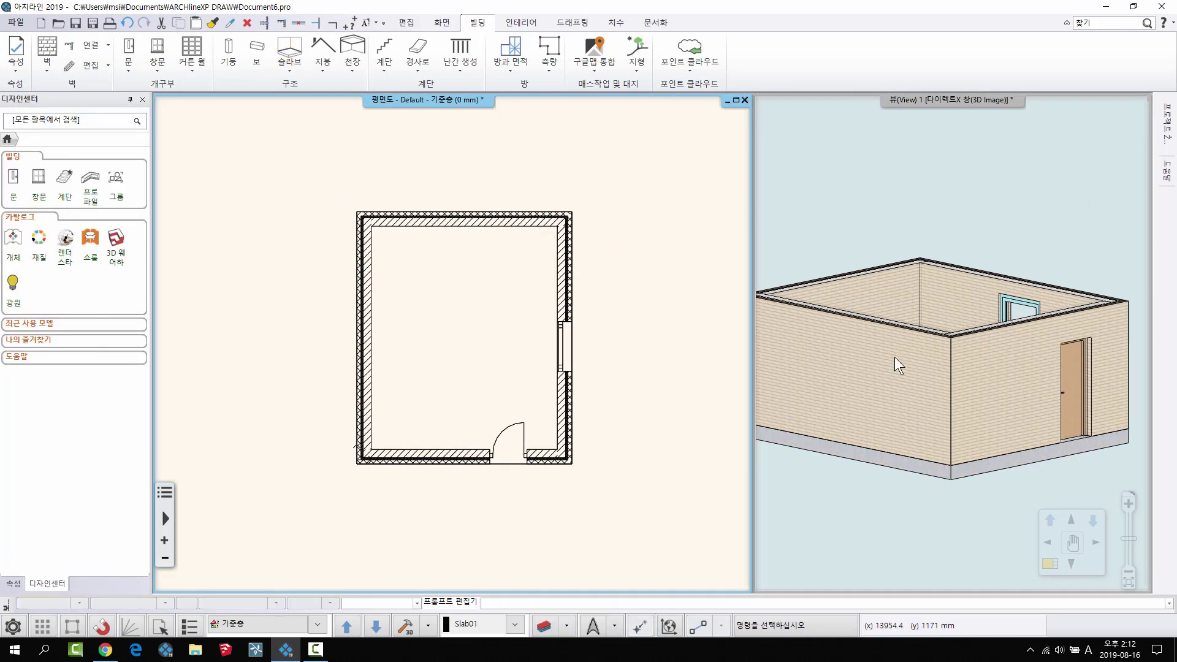
Switch the 3D view to perspective with the default camera and orbit it to look down into the room
left_click(896, 360)
left_click(1093, 564)
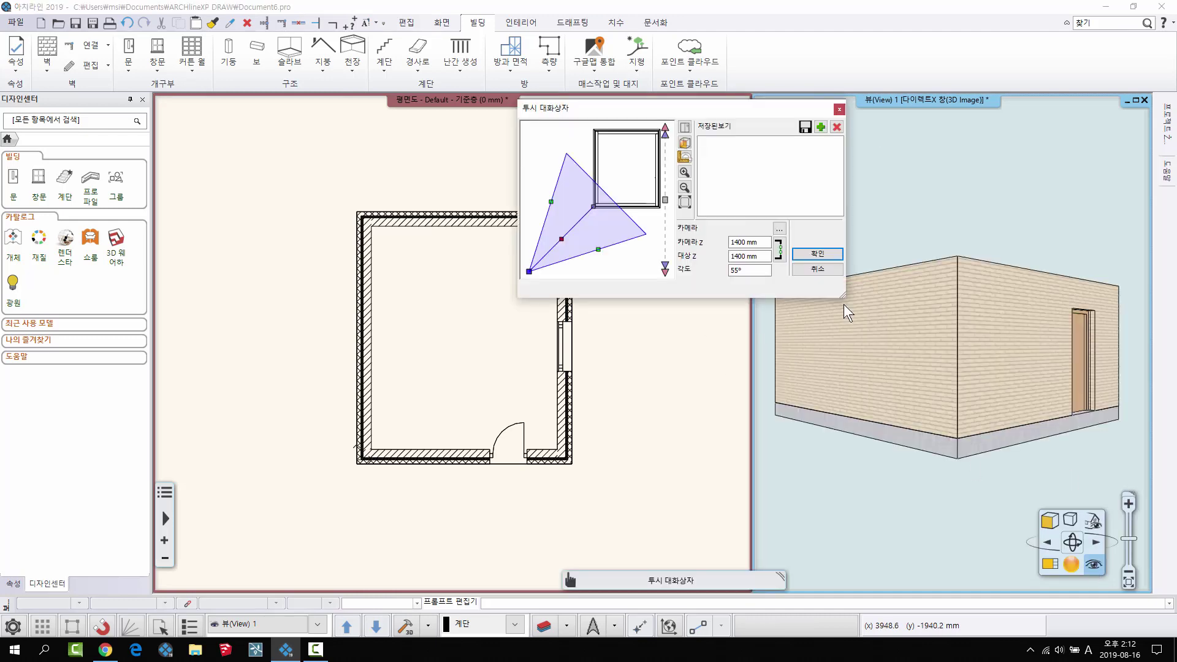
left_click(817, 254)
middle_click_drag(988, 428, 907, 270)
Set the floor plan's detail level to 거친 결
left_click(439, 244)
scroll(439, 244, "up", 3)
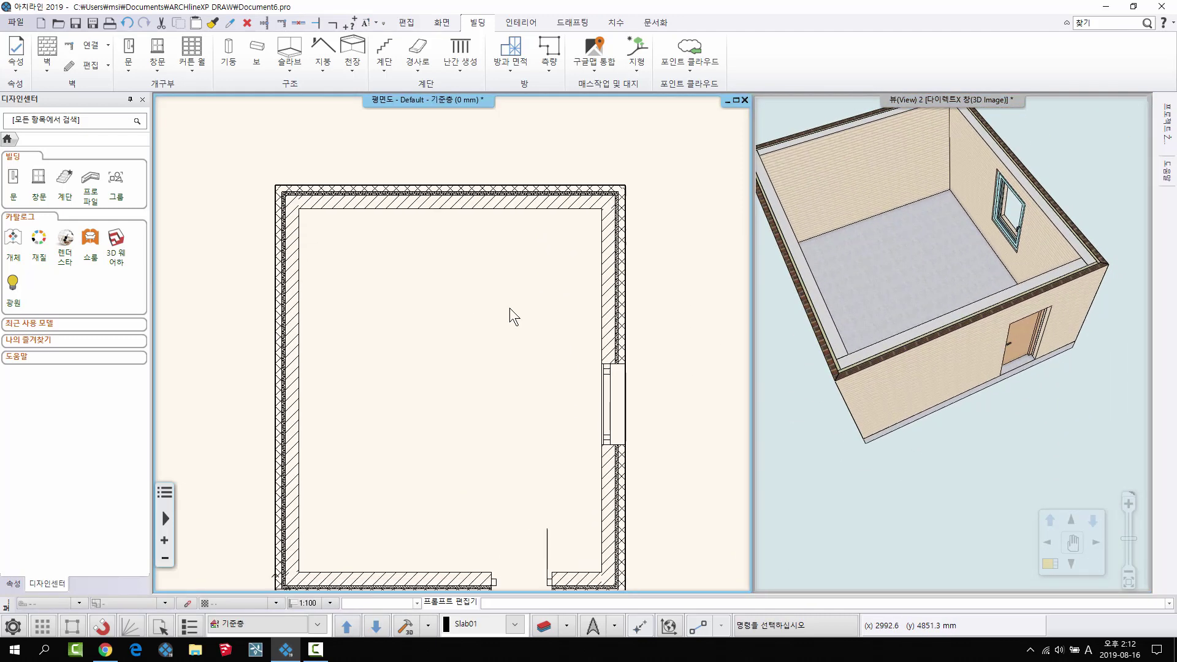
scroll(565, 484, "up", 2)
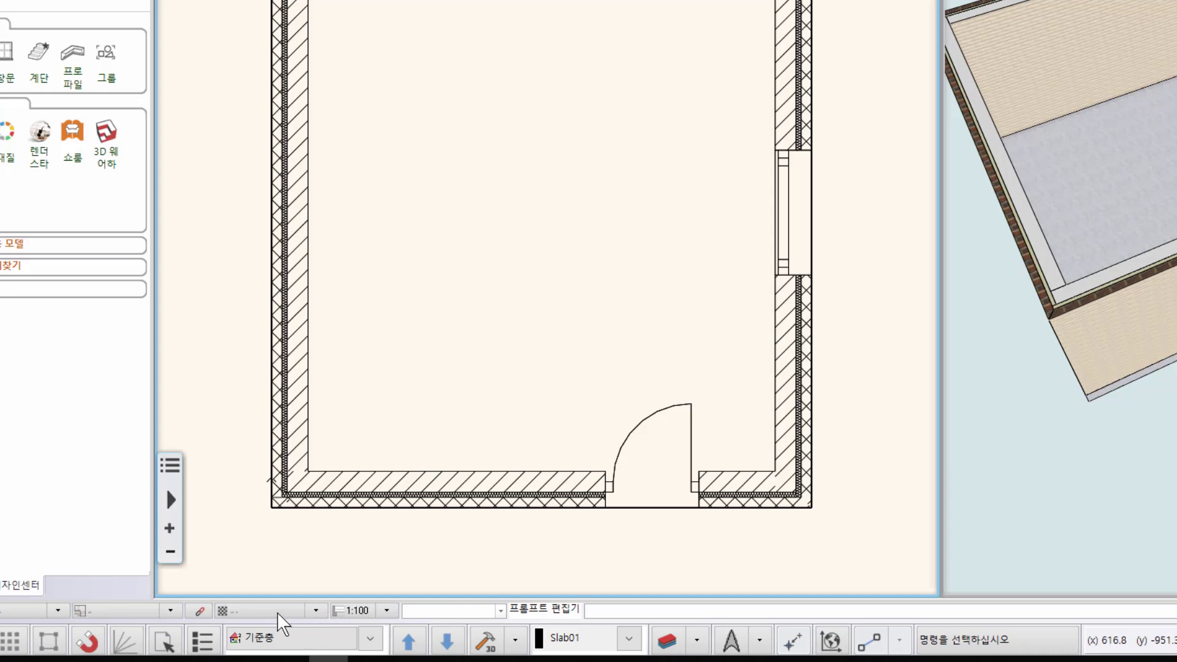
left_click(316, 611)
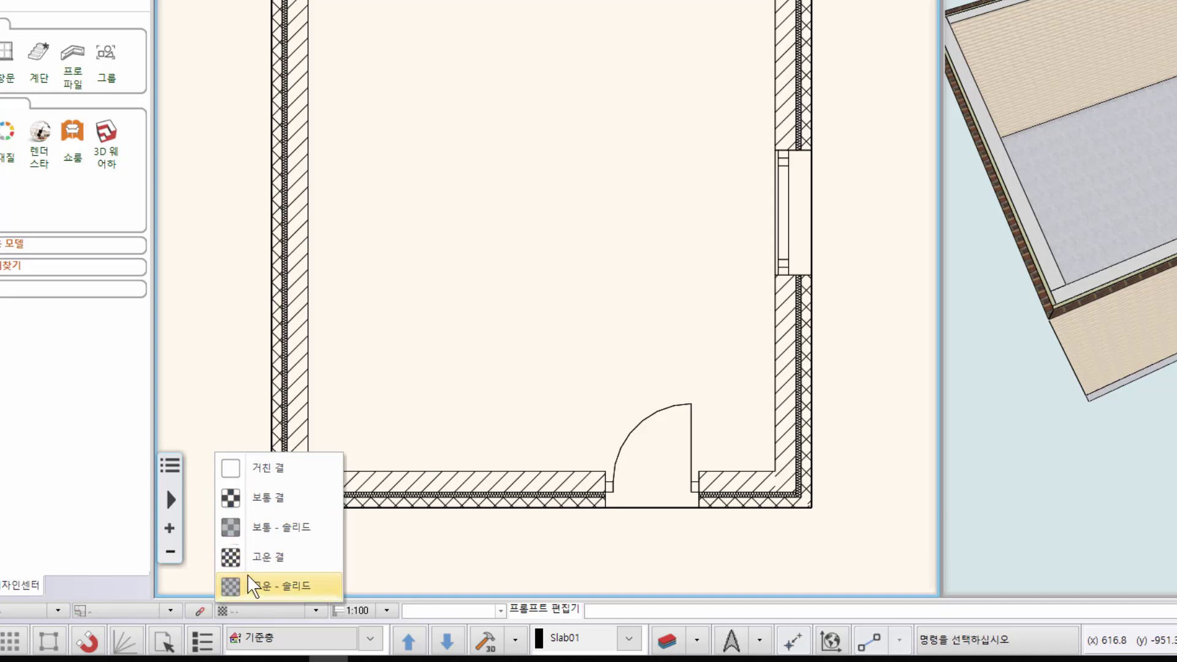
left_click(282, 469)
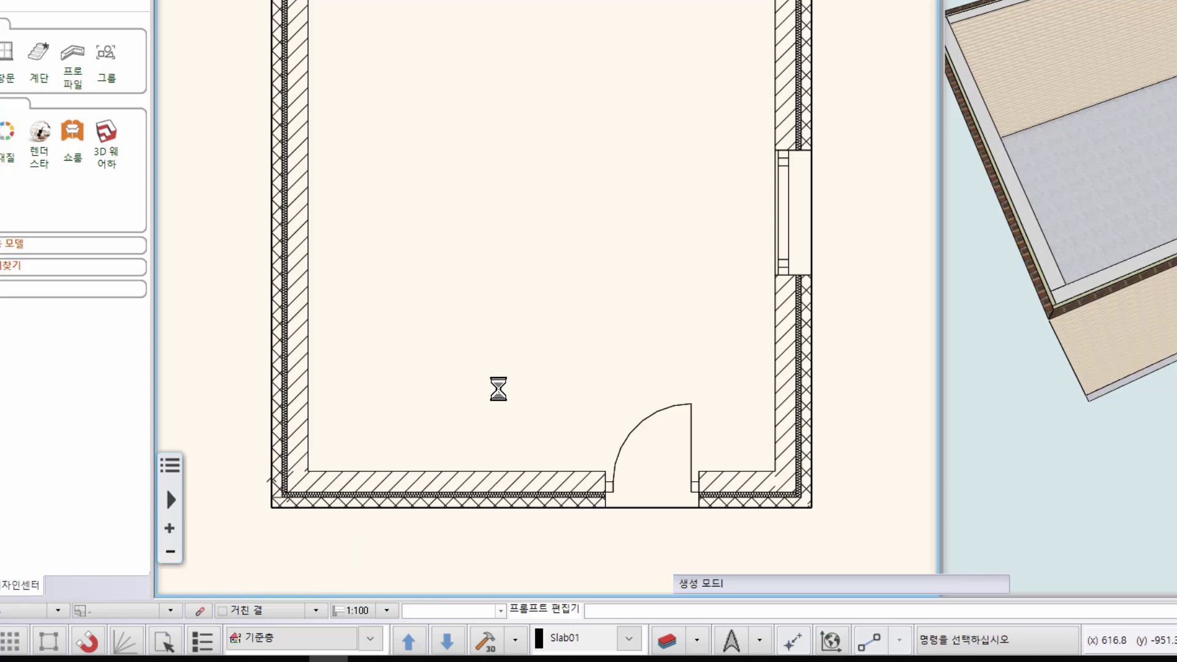
scroll(454, 371, "down", 2)
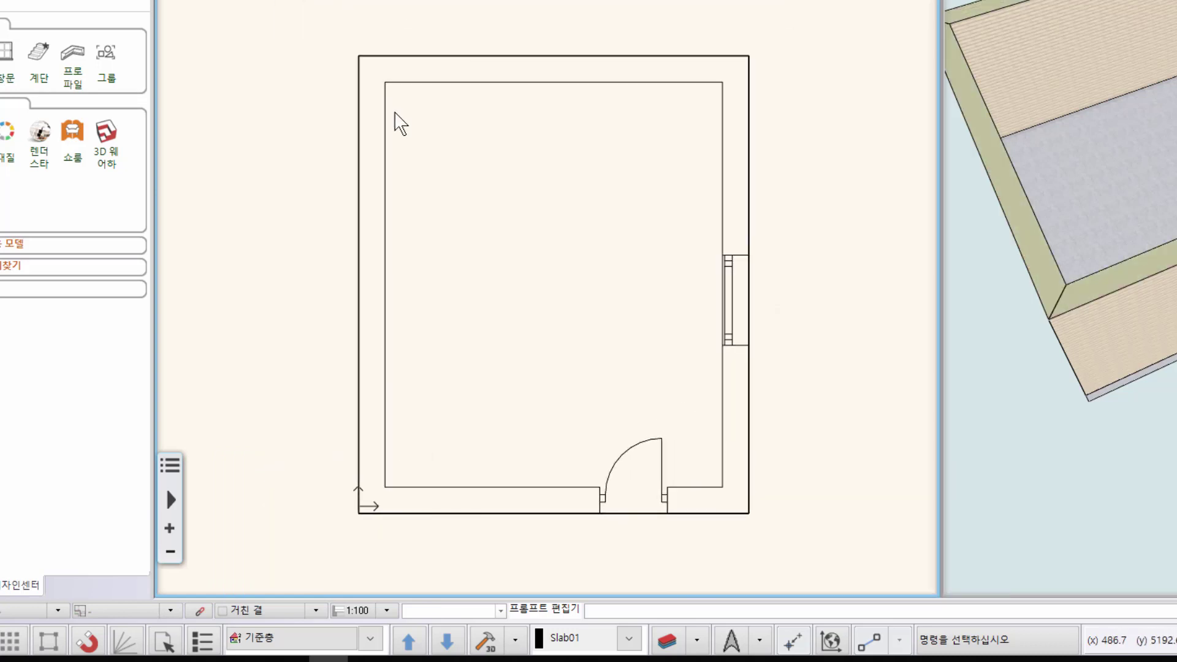
scroll(454, 367, "up", 1)
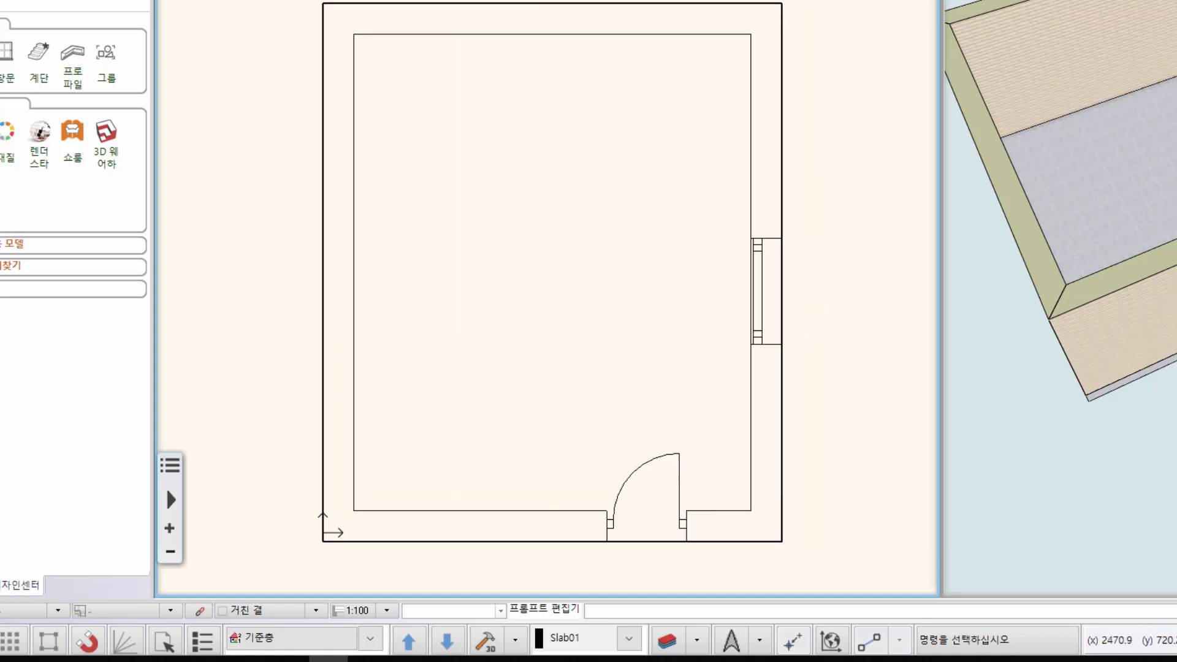
Try the floor plan's detail level at 보통 결 and at 보통 - 솔리드
left_click(304, 610)
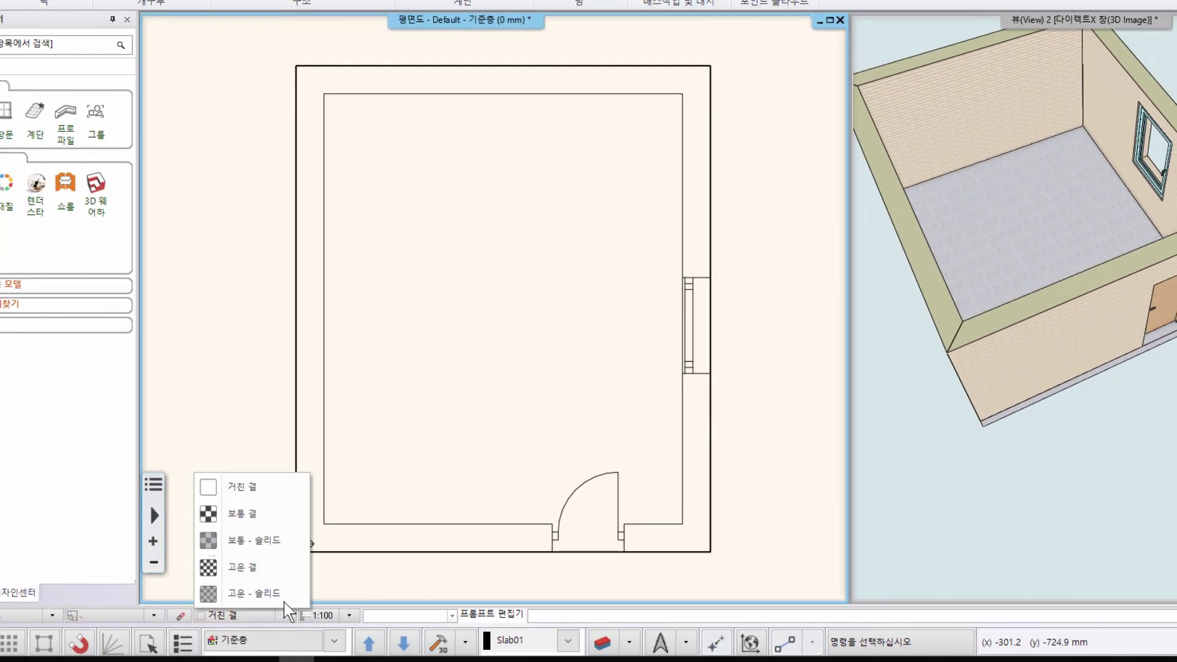
left_click(271, 516)
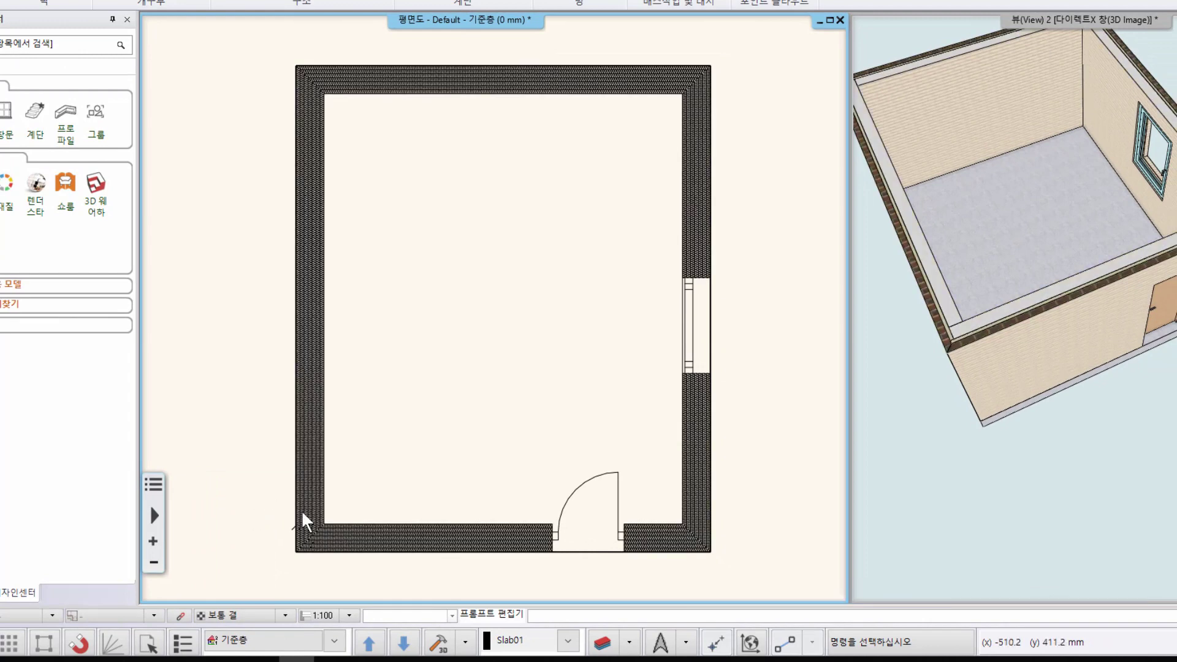
scroll(323, 425, "up", 1)
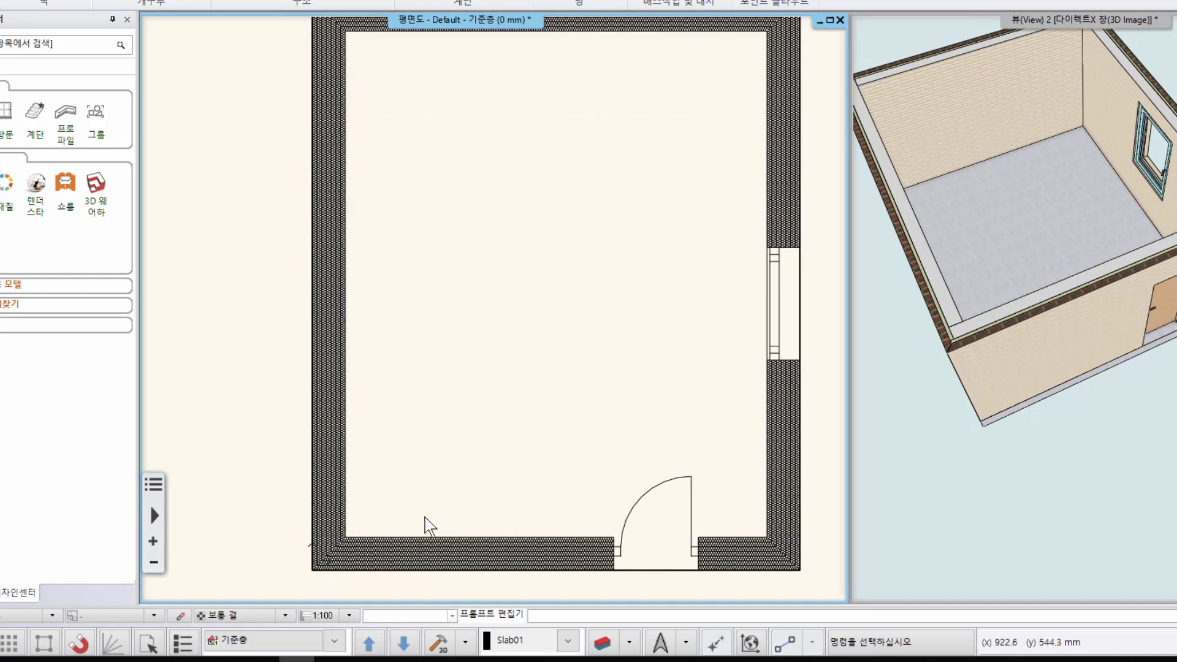
middle_click_drag(425, 523, 347, 521)
scroll(331, 551, "down", 1)
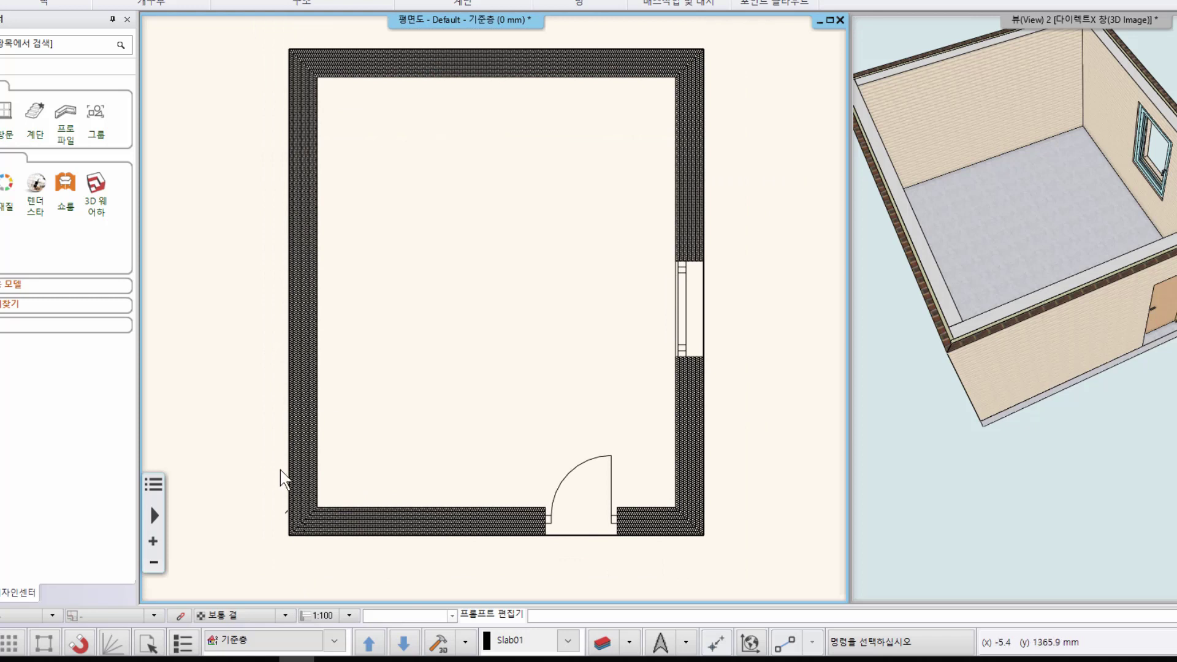
left_click(270, 614)
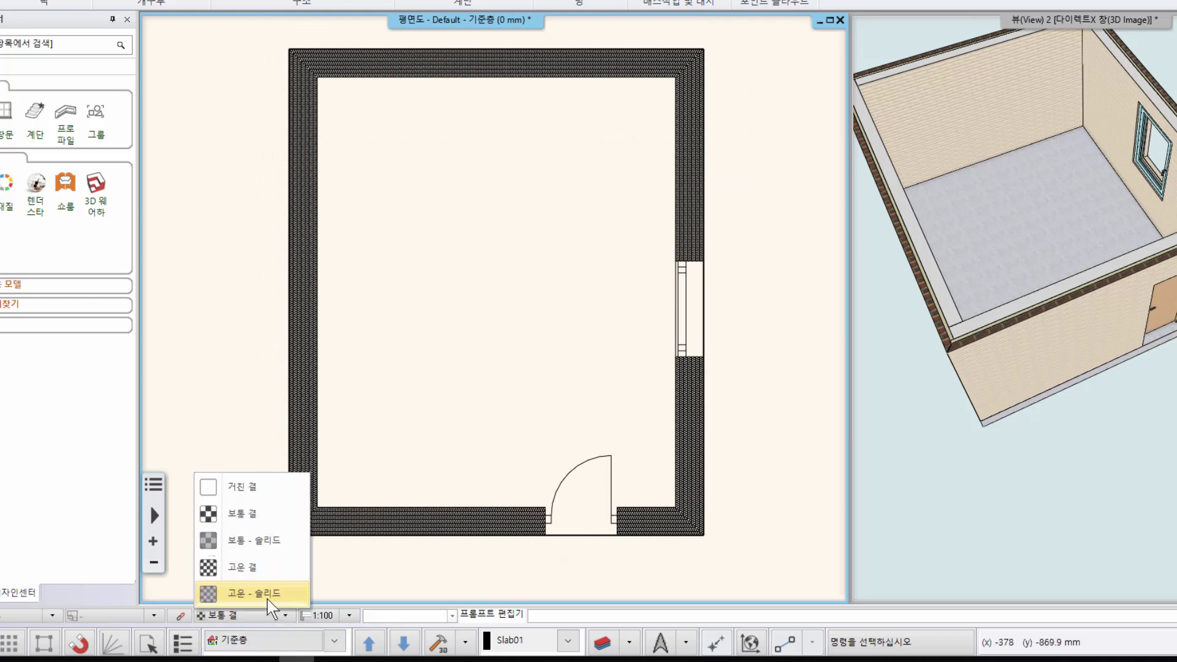
left_click(264, 541)
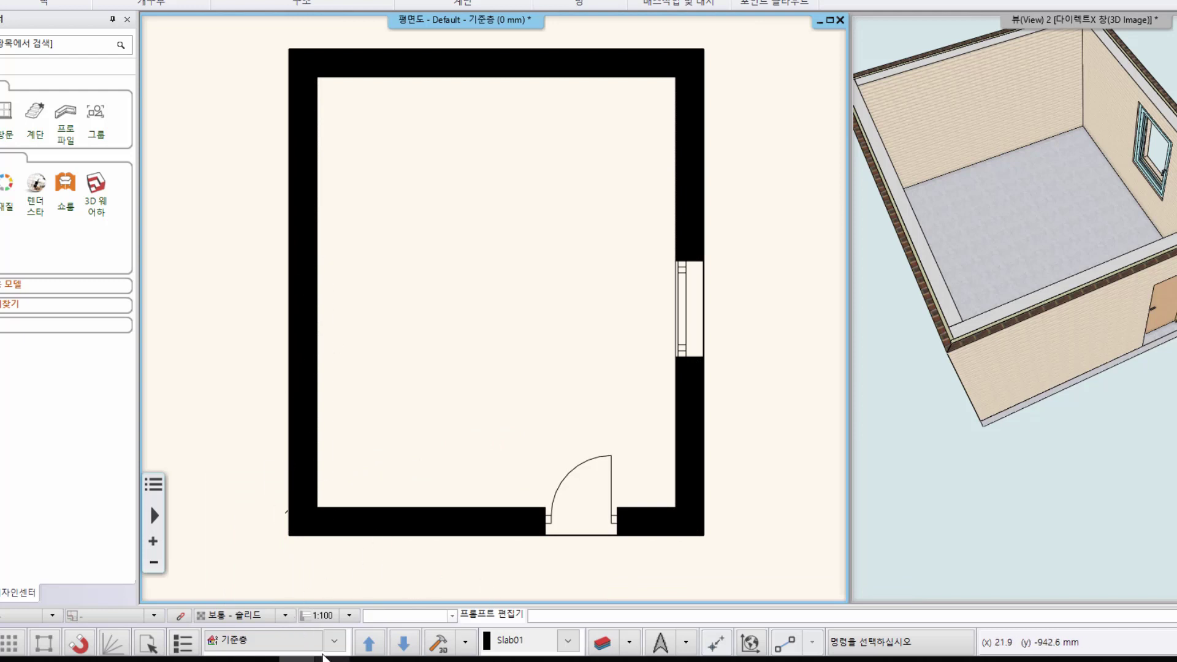
Set the floor plan's detail level to 고운 결
left_click(283, 615)
left_click(254, 564)
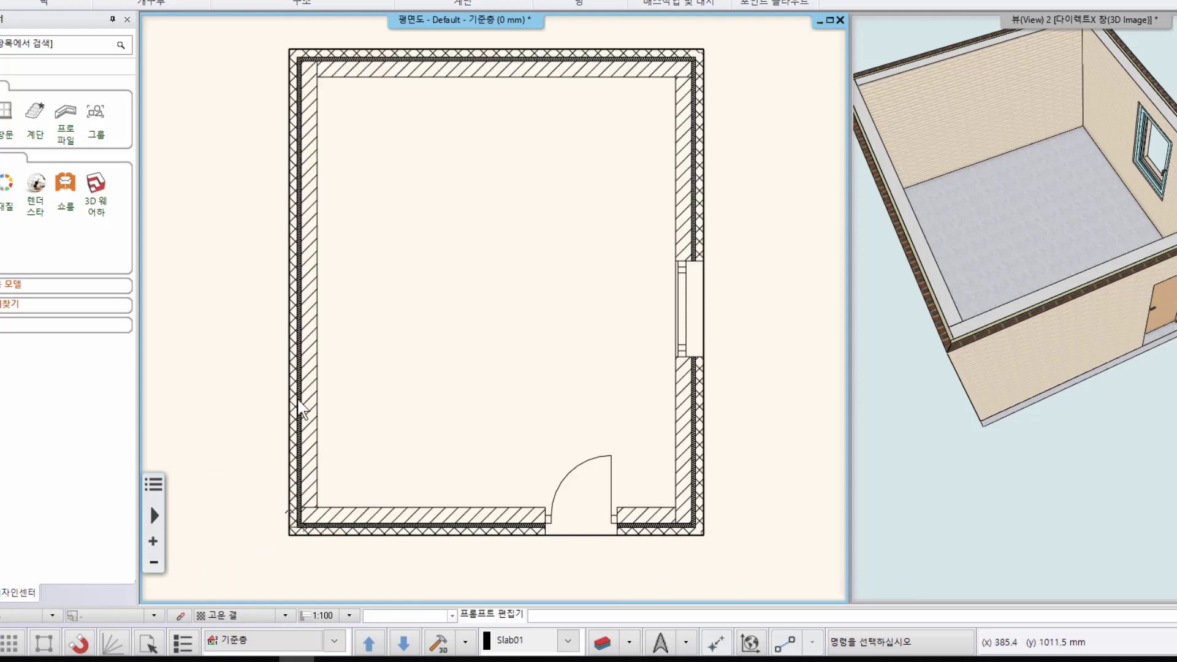
Examine the wall layer hatches in the plan along the left wall, at both lower corners and around the door and window
scroll(292, 426, "up", 5)
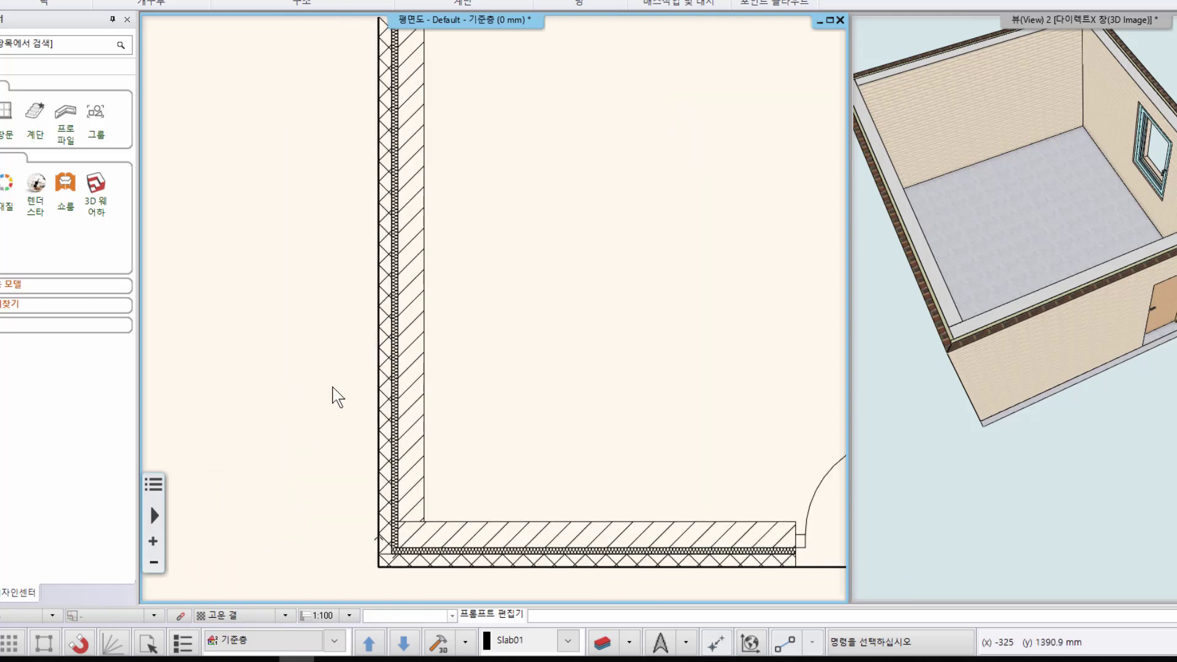
scroll(421, 362, "up", 1)
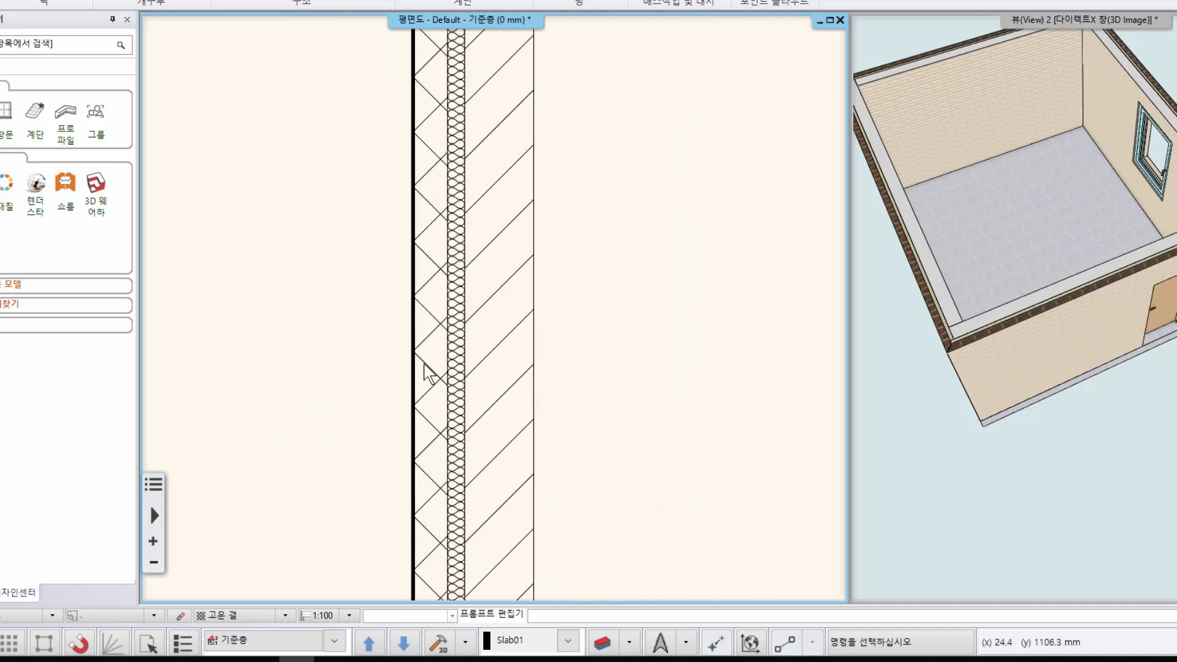
scroll(482, 441, "down", 3)
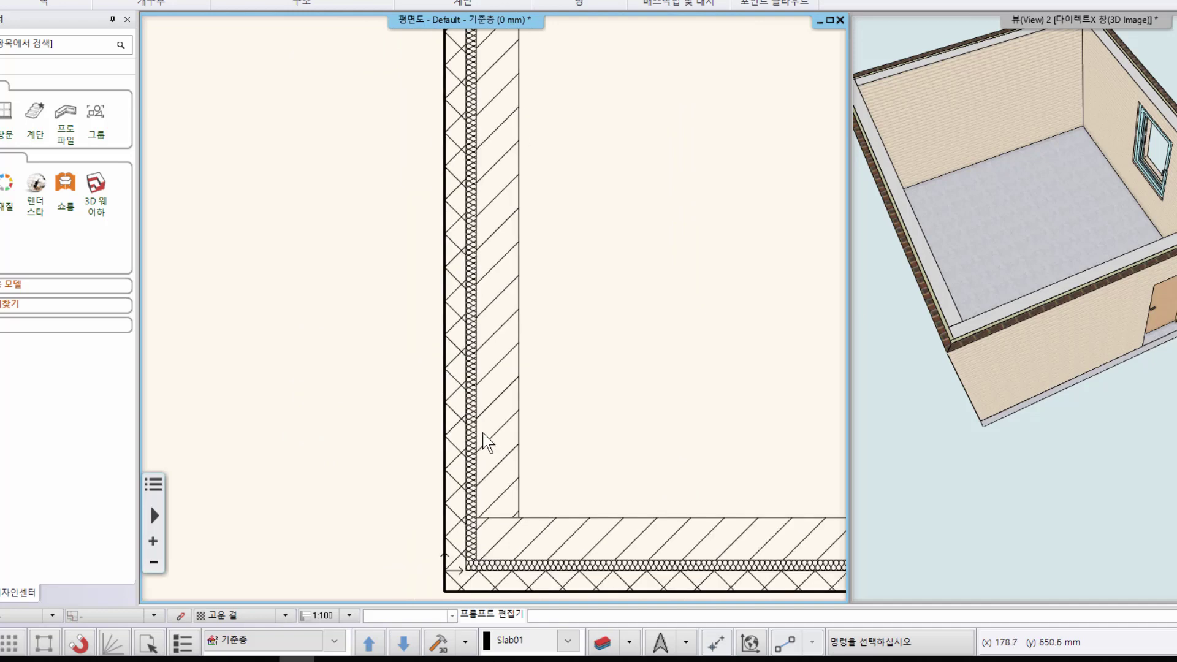
middle_click_drag(420, 442, 359, 444)
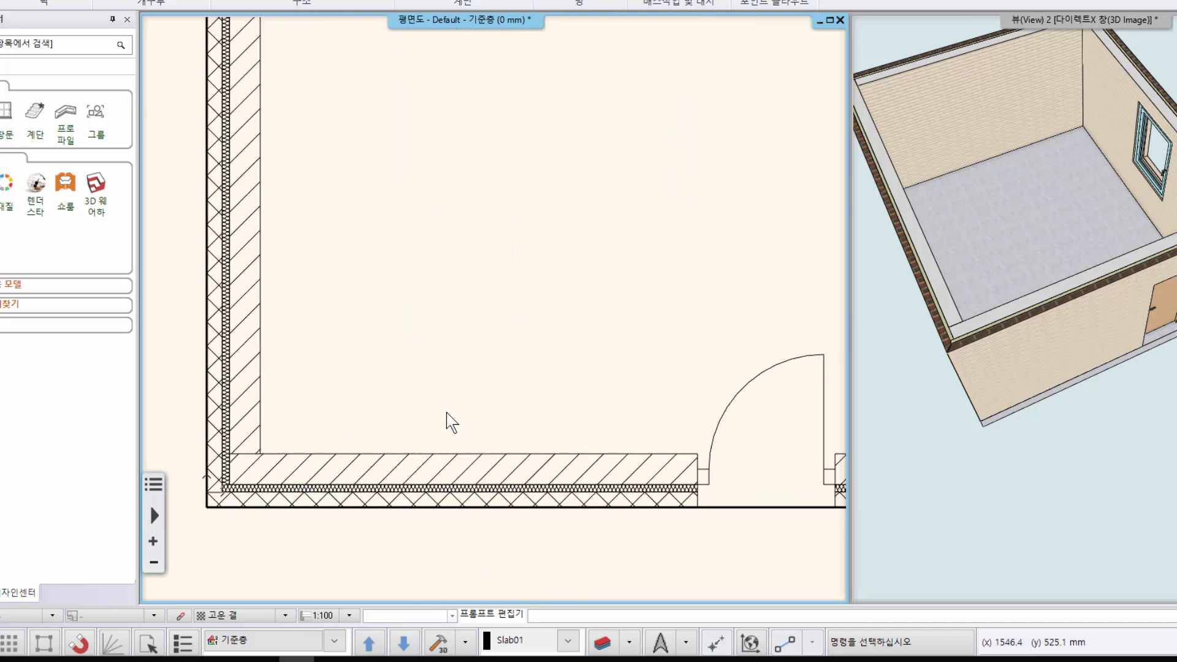
scroll(245, 458, "up", 1)
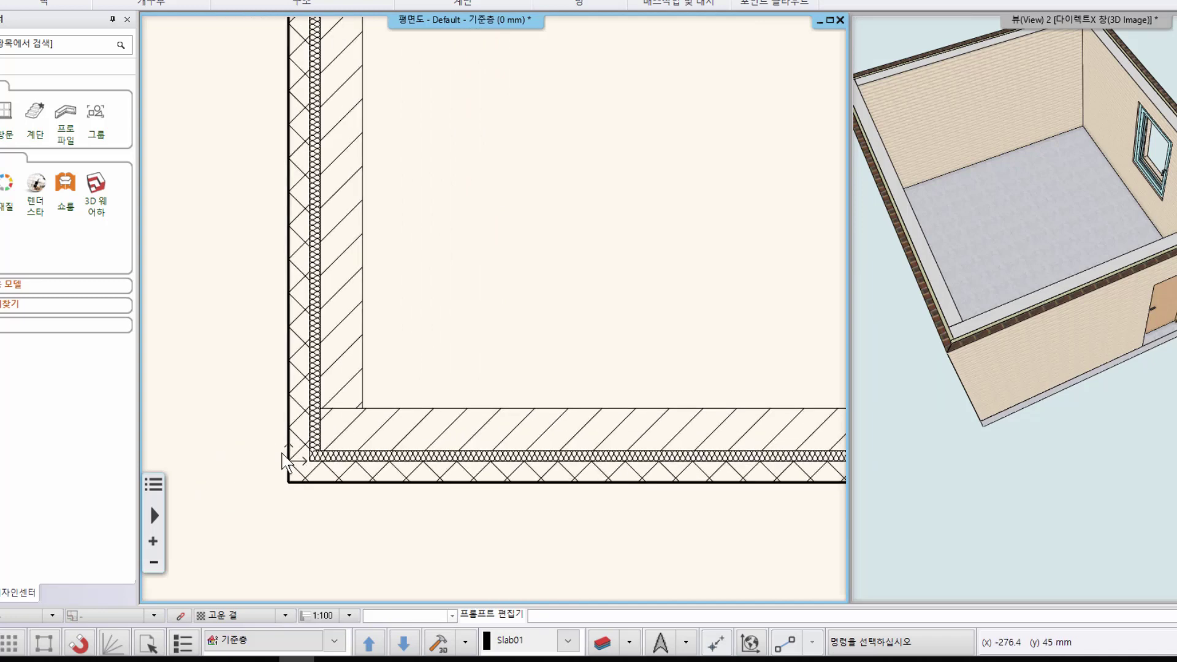
middle_click_drag(323, 418, 249, 476)
scroll(525, 448, "down", 3)
middle_click_drag(662, 454, 596, 494)
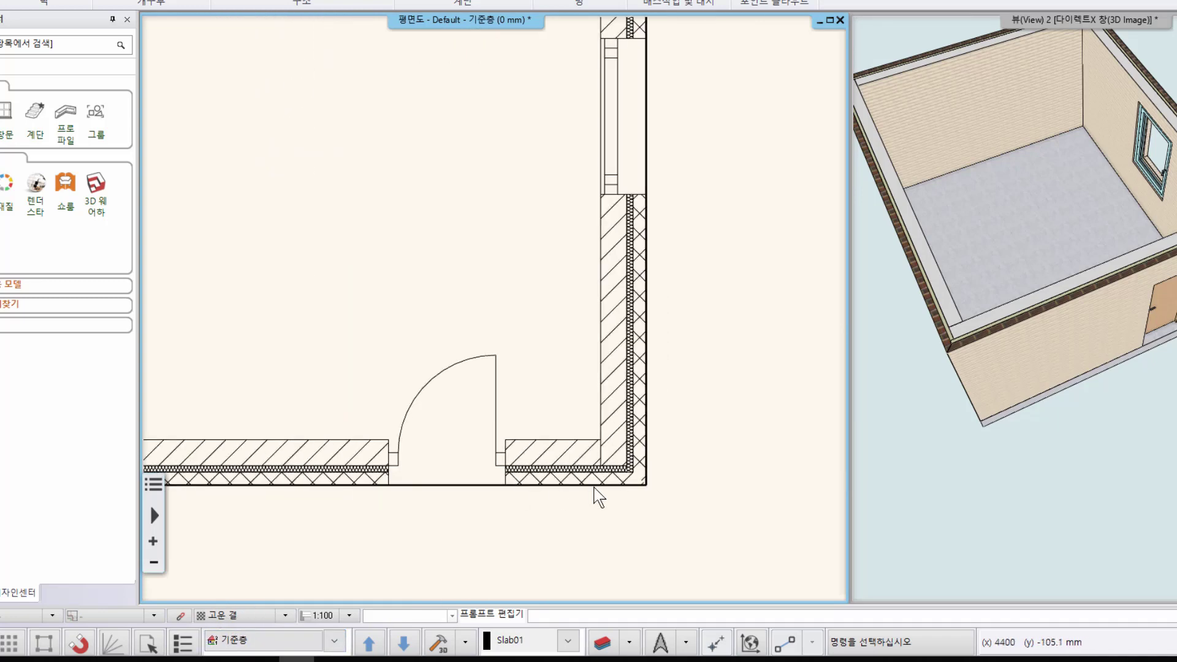
scroll(597, 494, "up", 2)
middle_click_drag(533, 434, 511, 496)
scroll(437, 426, "down", 1)
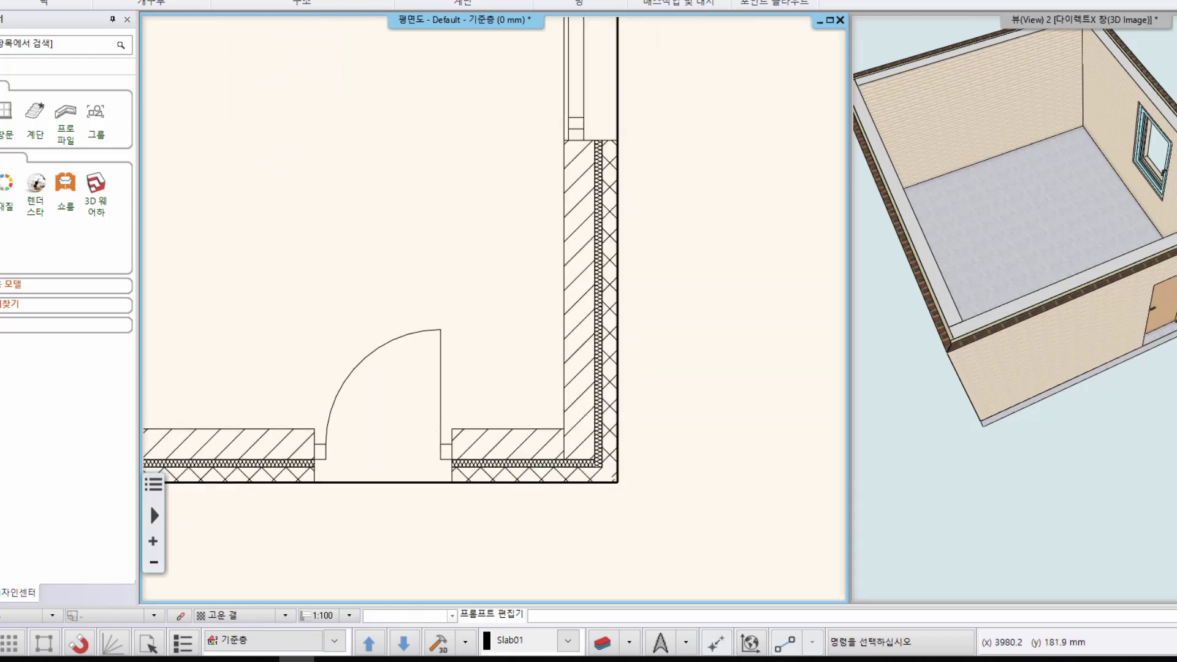
middle_click_drag(434, 430, 416, 480)
scroll(437, 339, "down", 1)
middle_click_drag(431, 402, 441, 425)
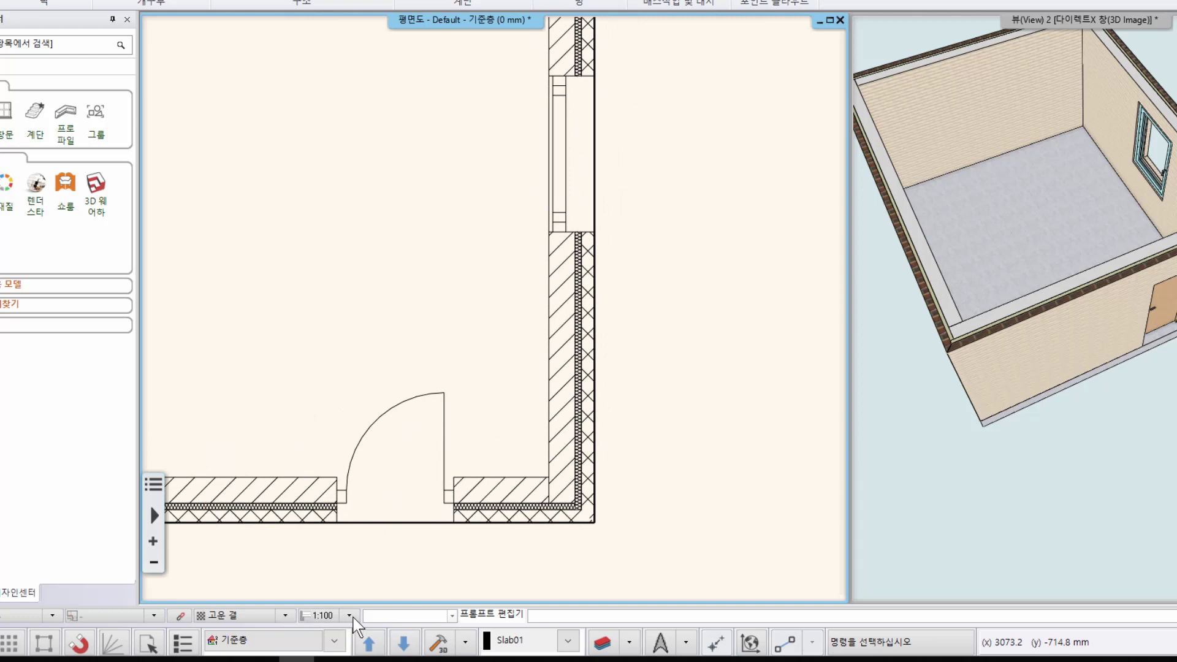
middle_click_drag(481, 423, 383, 457)
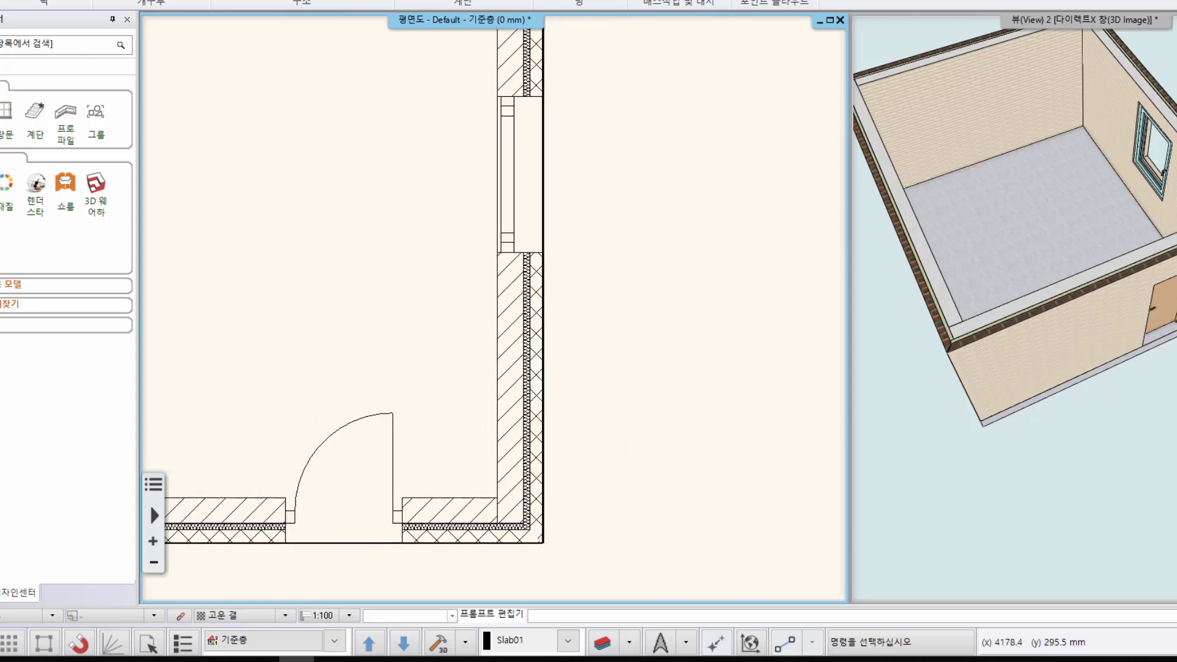
Set the floor plan's scale to 1:50 and inspect the door symbol up close
left_click(350, 615)
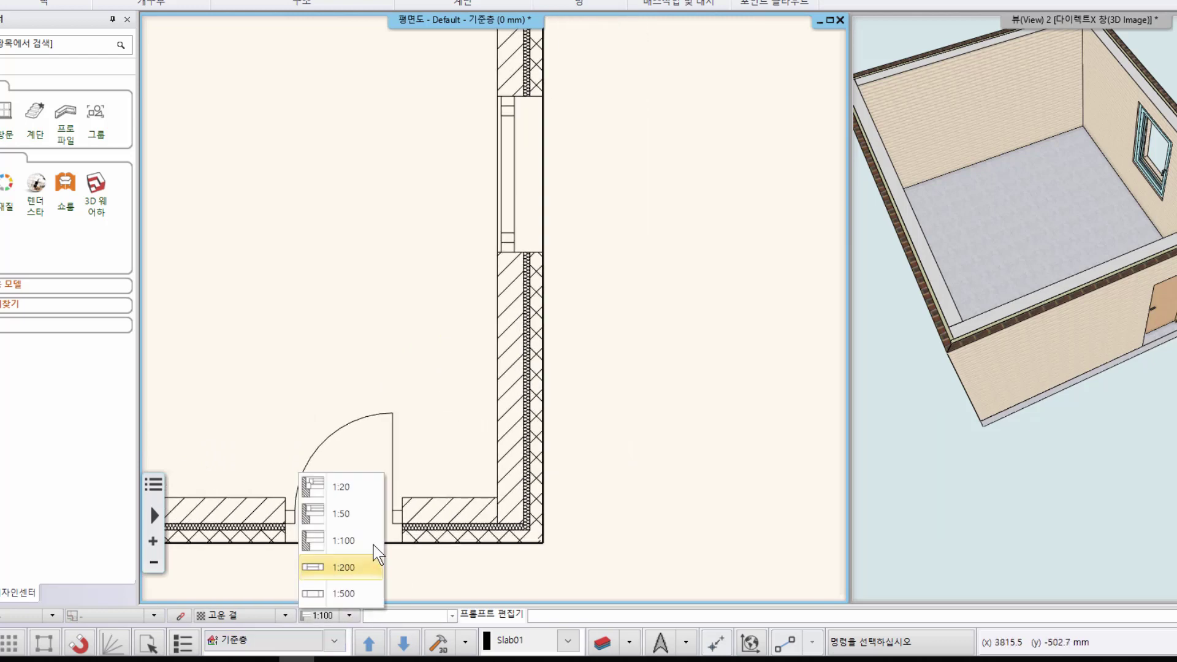
left_click(323, 521)
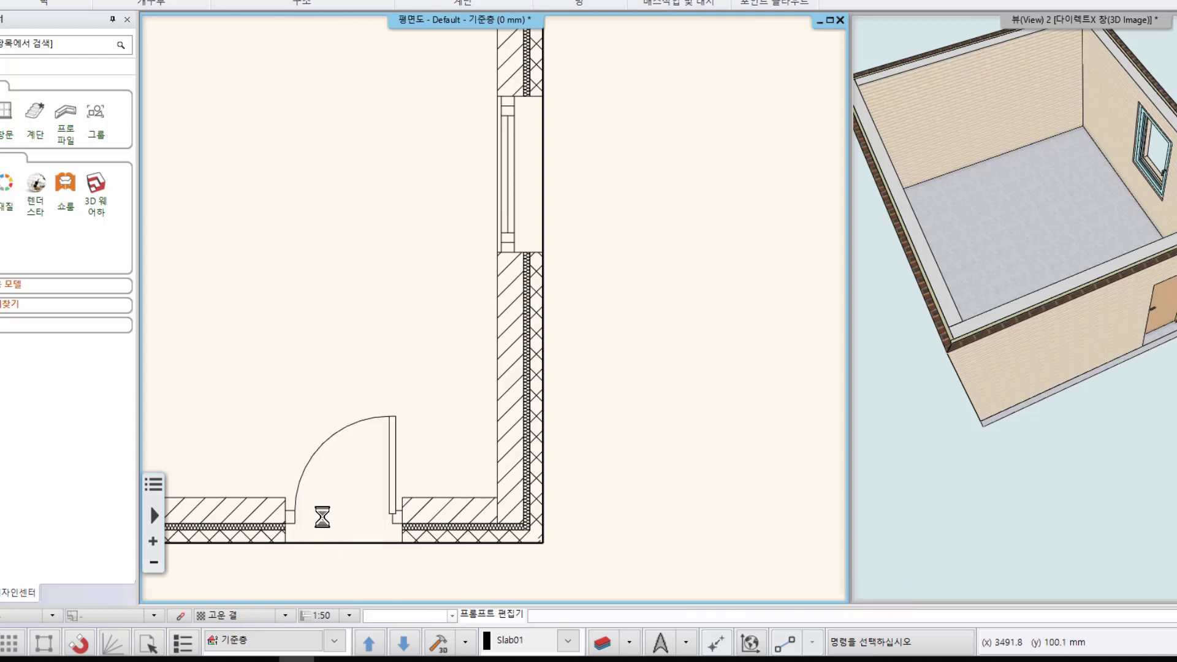
scroll(451, 401, "up", 3)
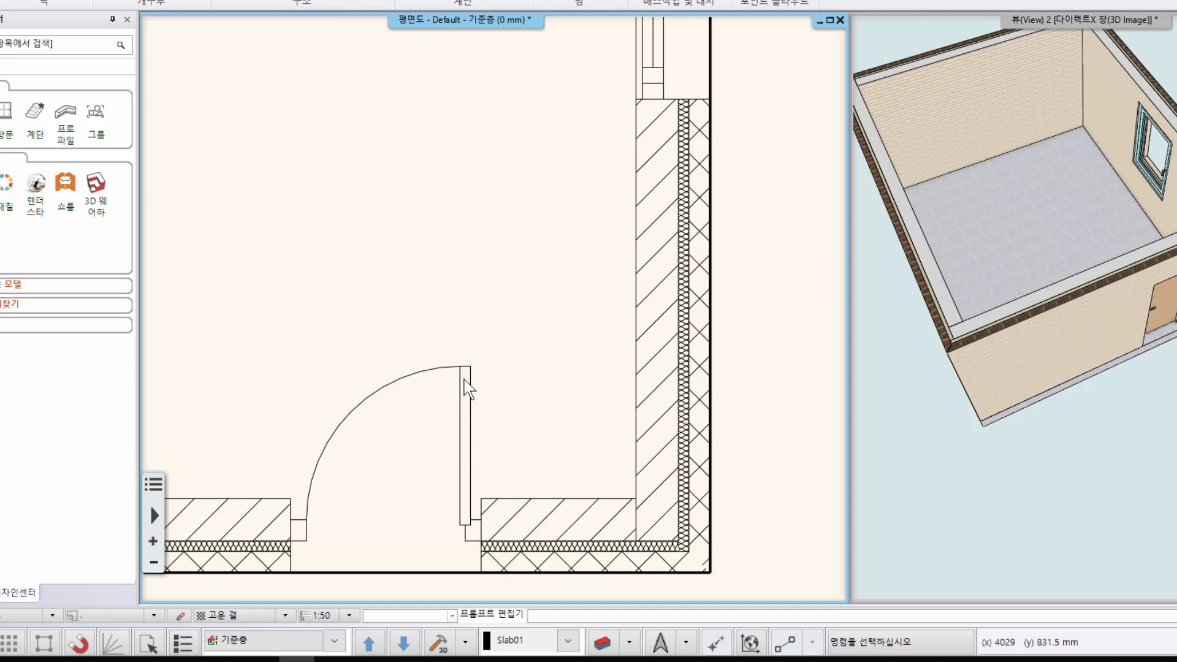
scroll(478, 429, "down", 2)
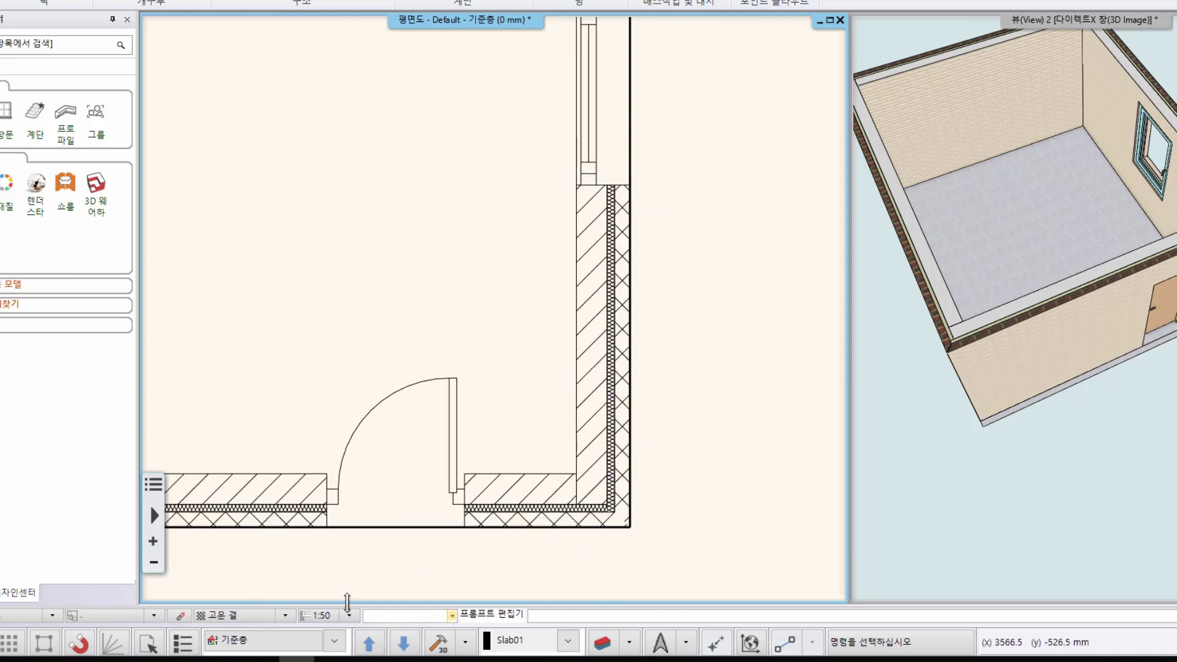
Set the floor plan's scale to 1:20 and inspect the window and door frame details up close
left_click(349, 616)
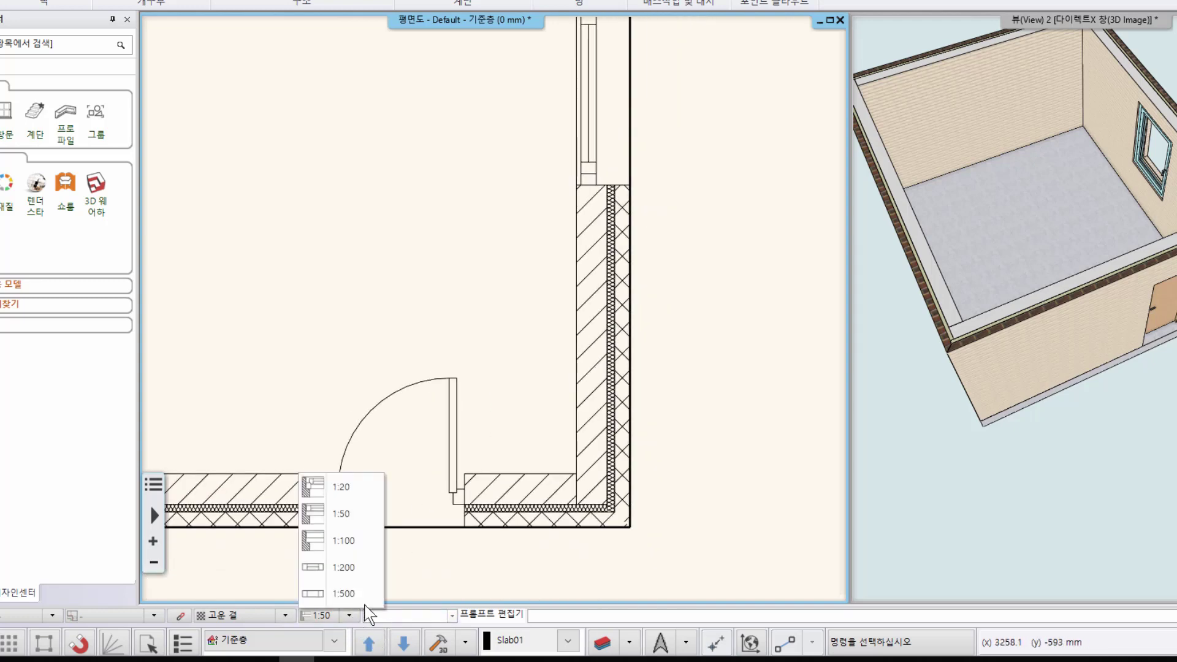
left_click(354, 486)
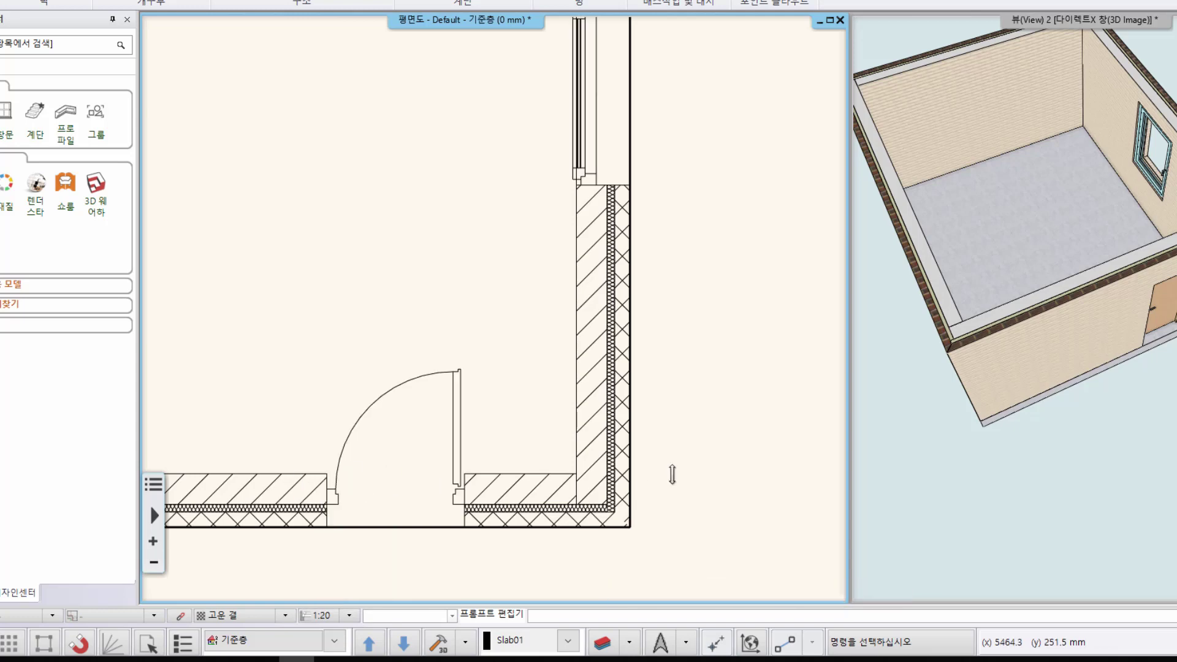
middle_click_drag(625, 343, 634, 408)
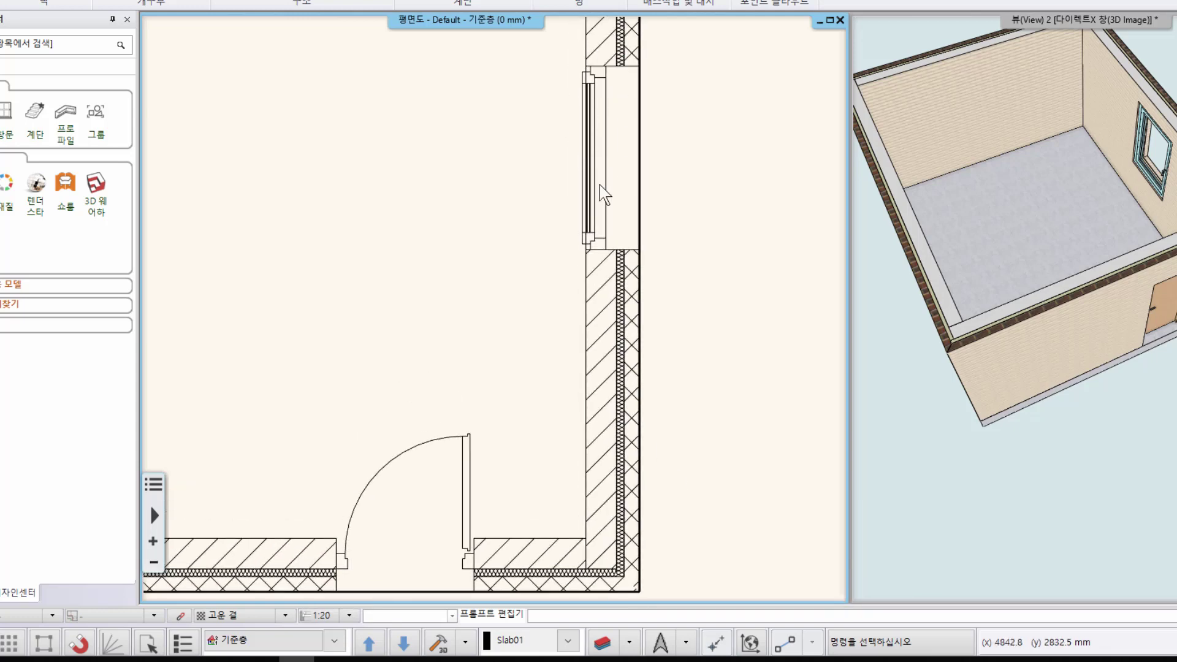
scroll(526, 460, "up", 3)
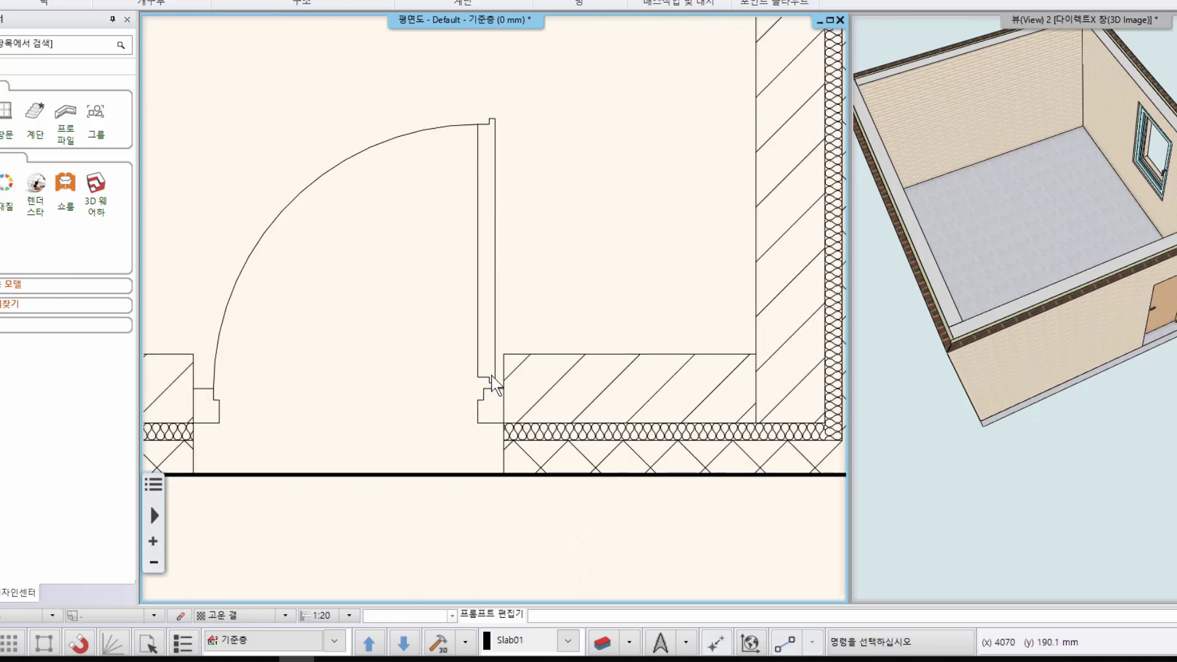
scroll(488, 336, "down", 3)
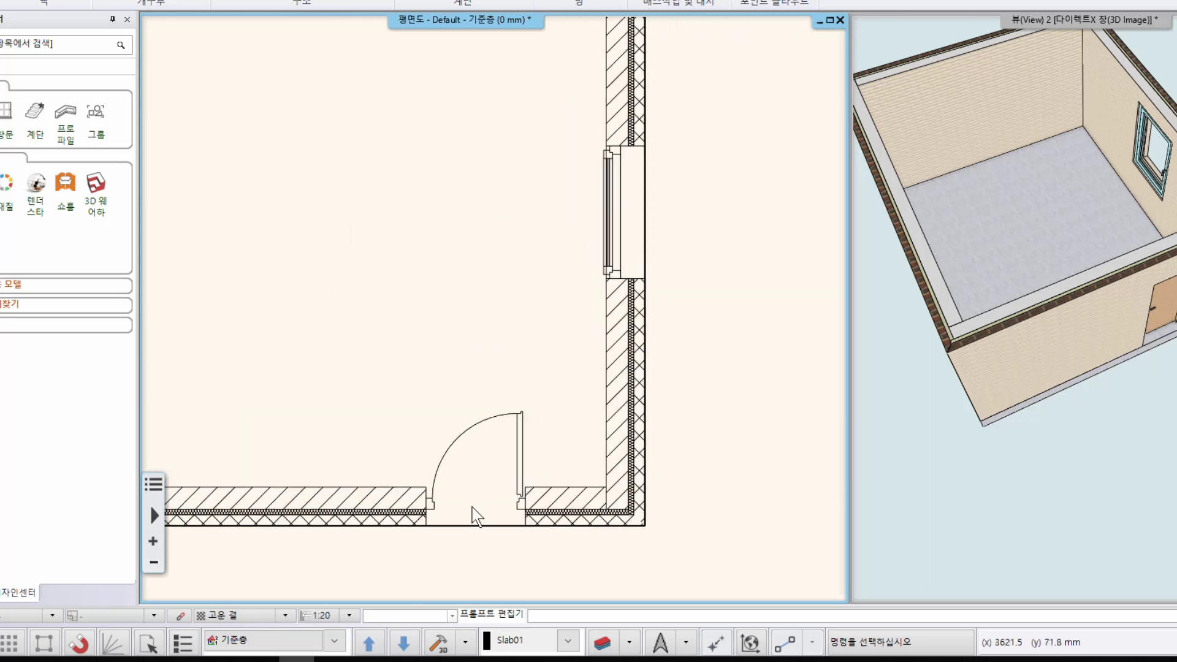
Set the floor plan's scale to 1:100 and inspect how the walls, window and door are drawn
left_click(349, 615)
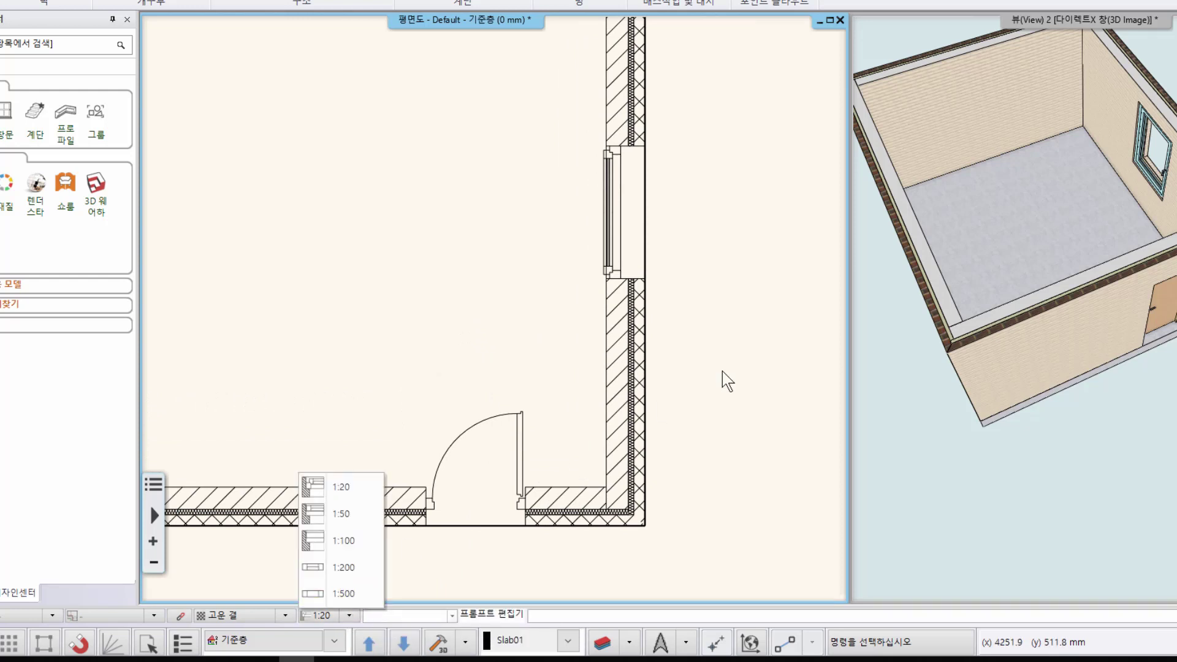
left_click(342, 540)
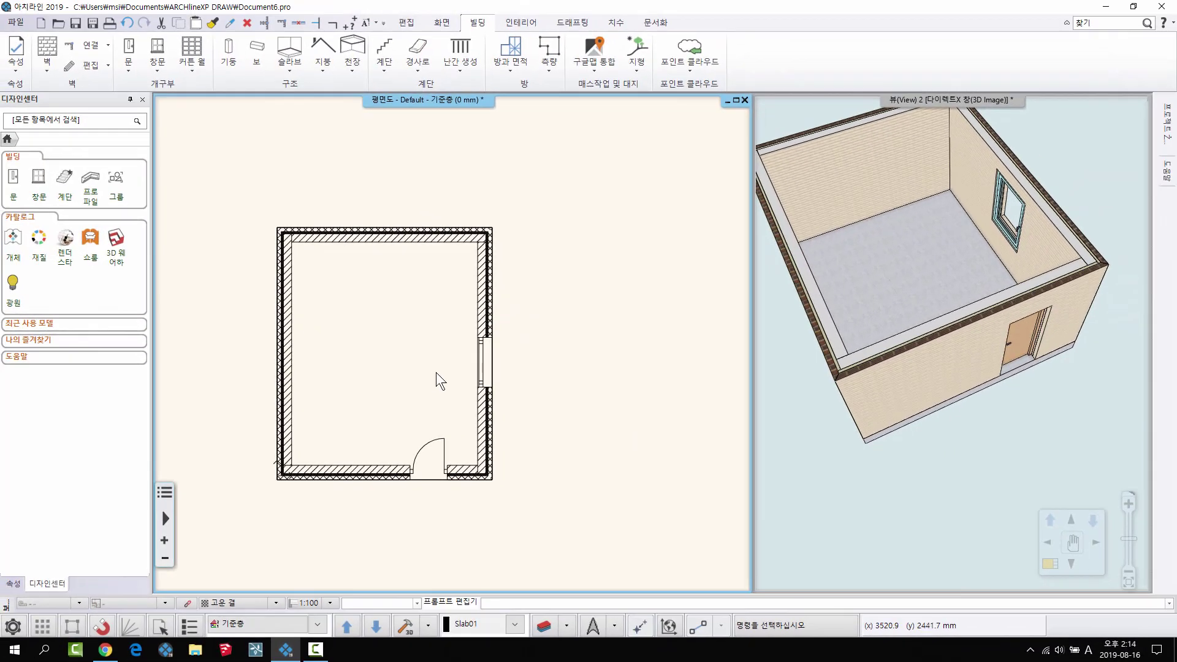
scroll(490, 361, "up", 2)
scroll(594, 308, "down", 2)
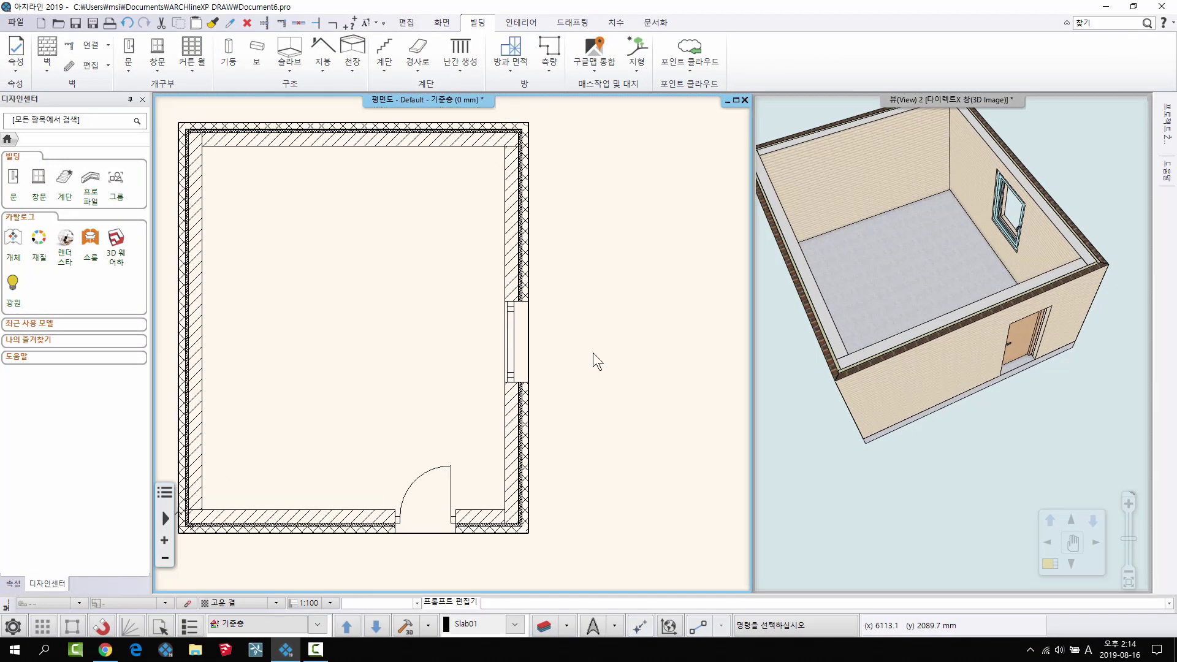
scroll(488, 366, "up", 2)
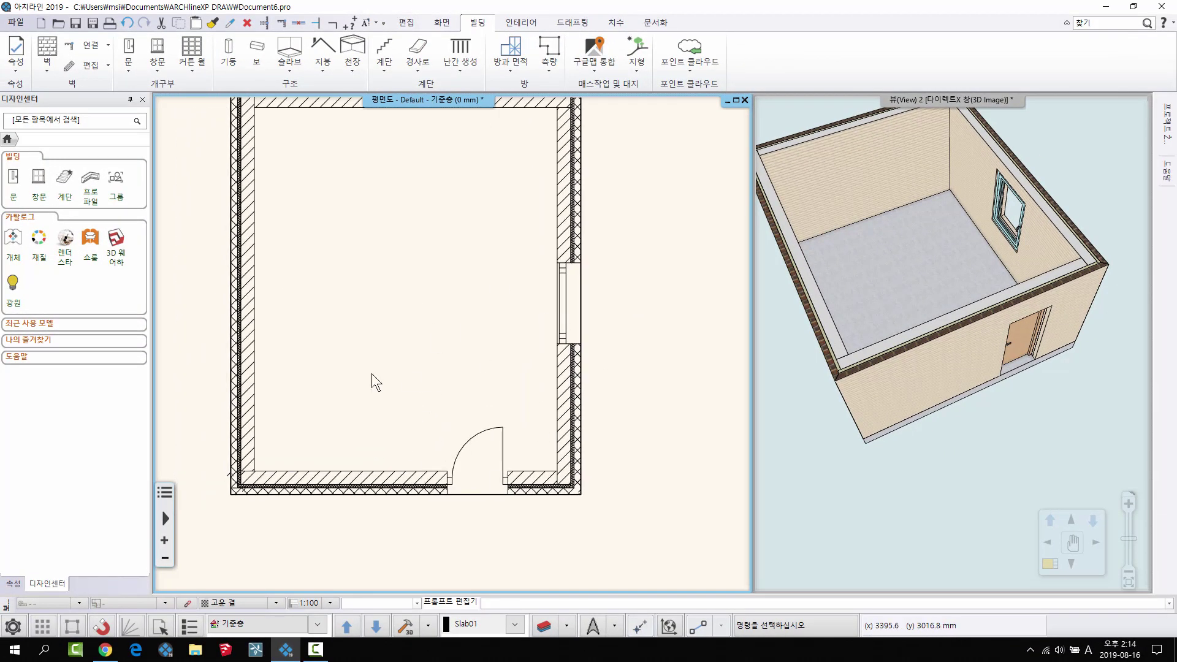
middle_click_drag(530, 406, 456, 404)
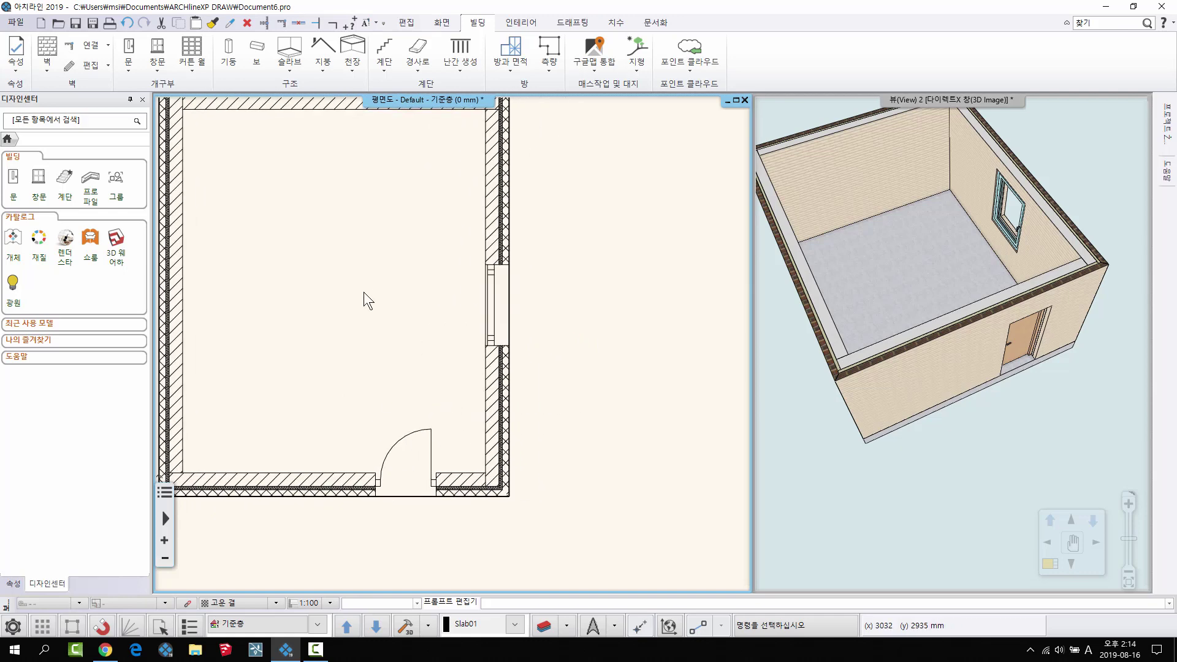
scroll(400, 316, "down", 1)
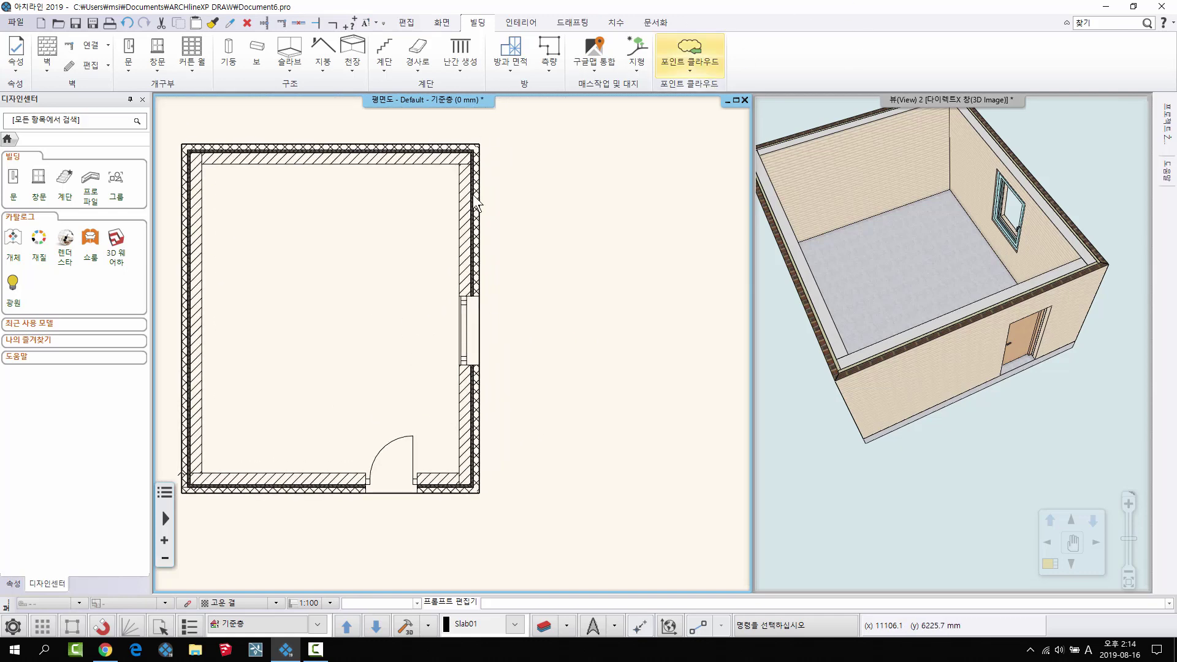
scroll(346, 425, "up", 3)
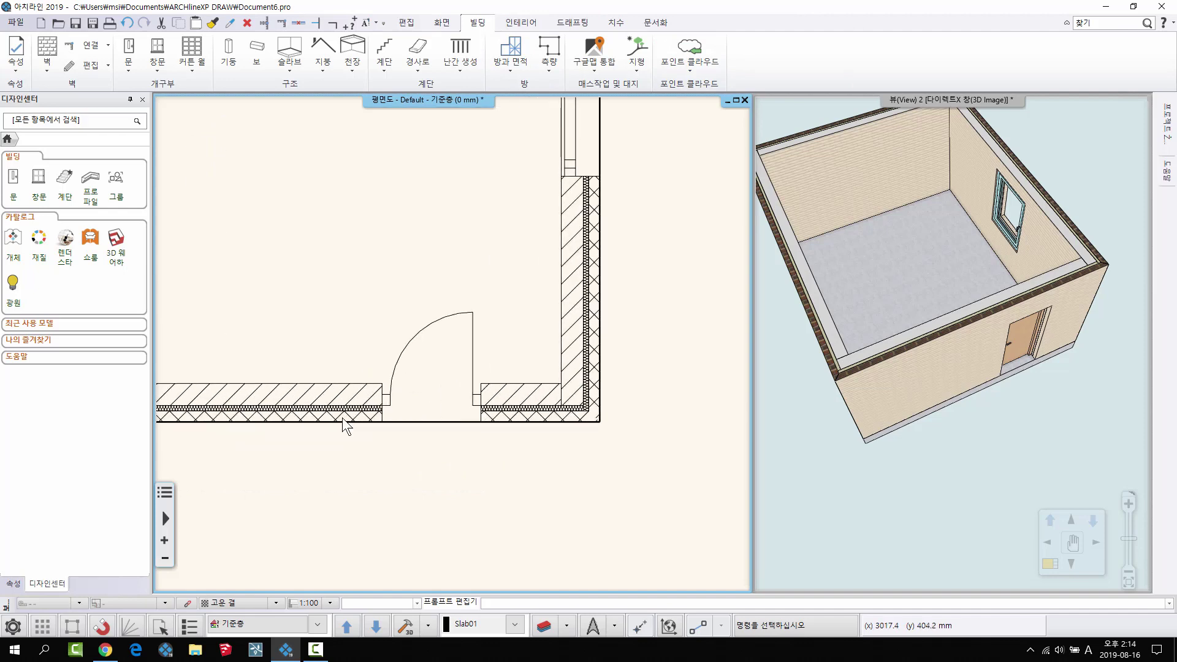
scroll(368, 392, "down", 3)
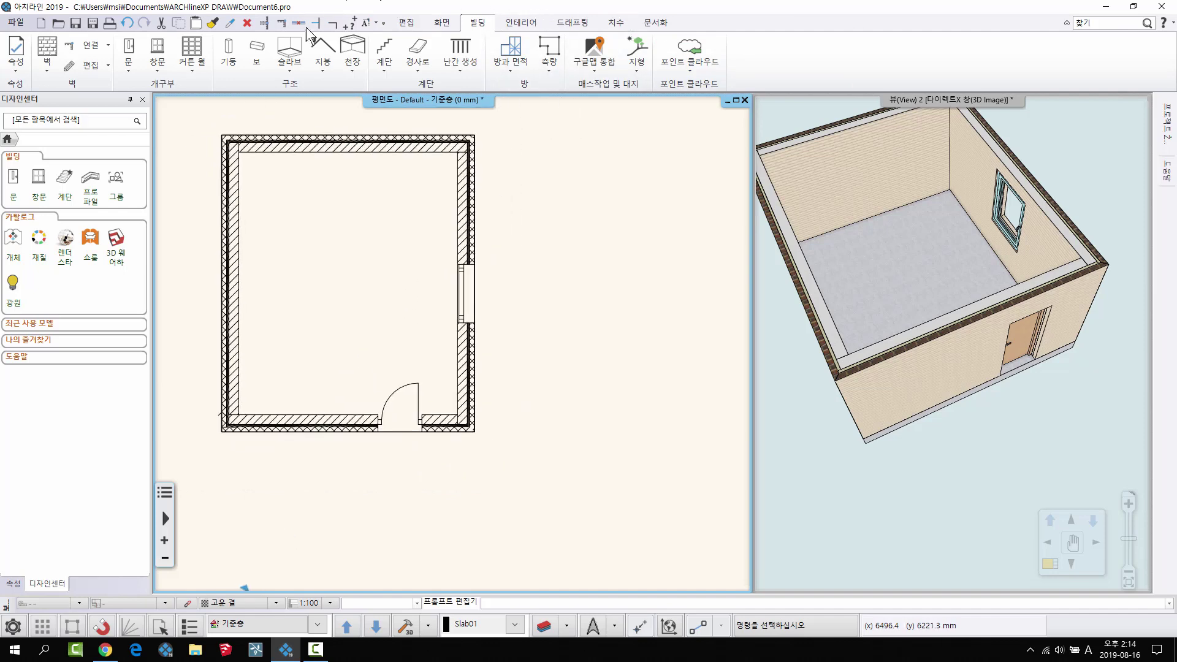
Create a horizontal section of the model at a height of 1000 mm with a modified section line width
left_click(573, 23)
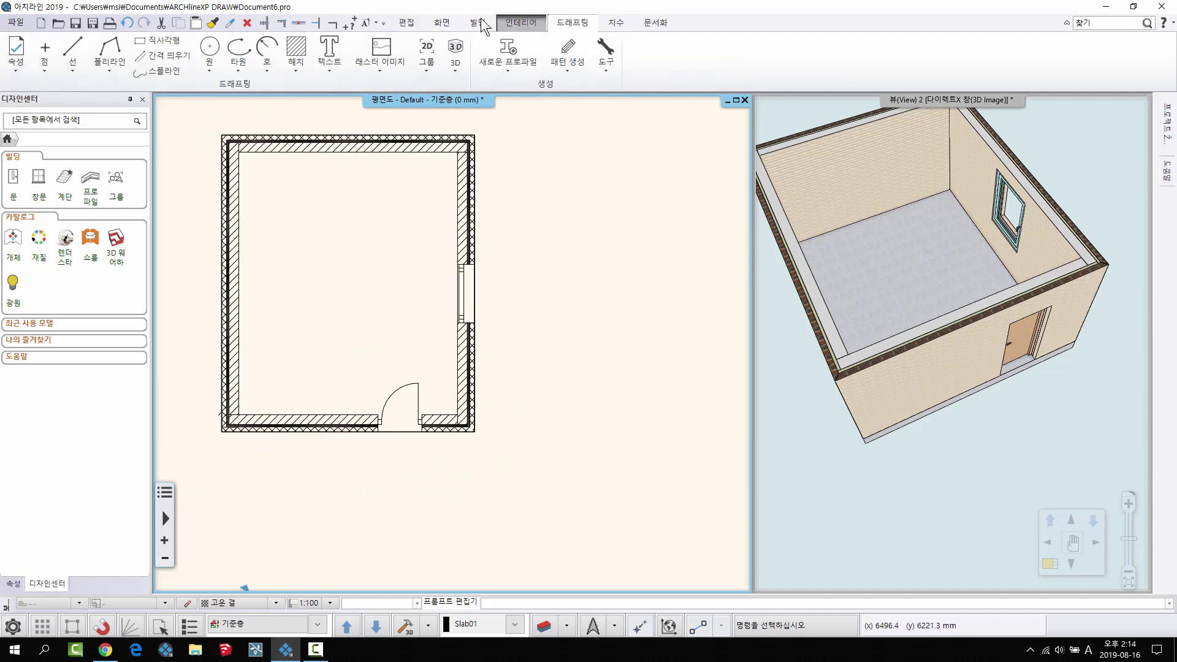
left_click(477, 23)
left_click(655, 23)
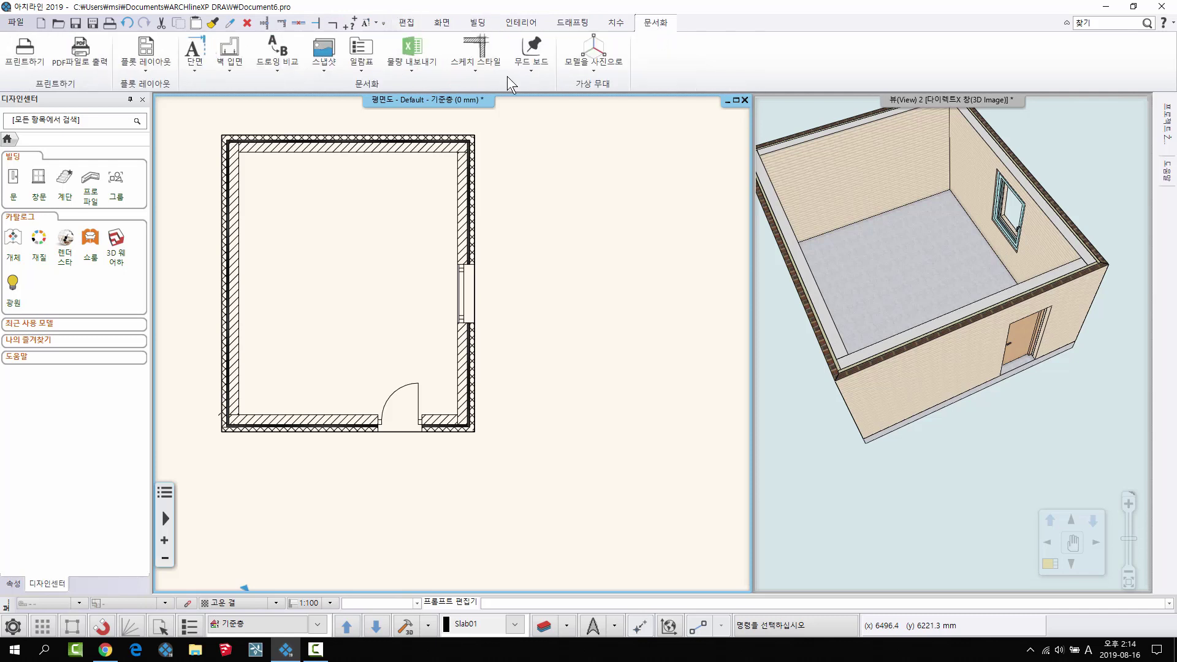
left_click(194, 69)
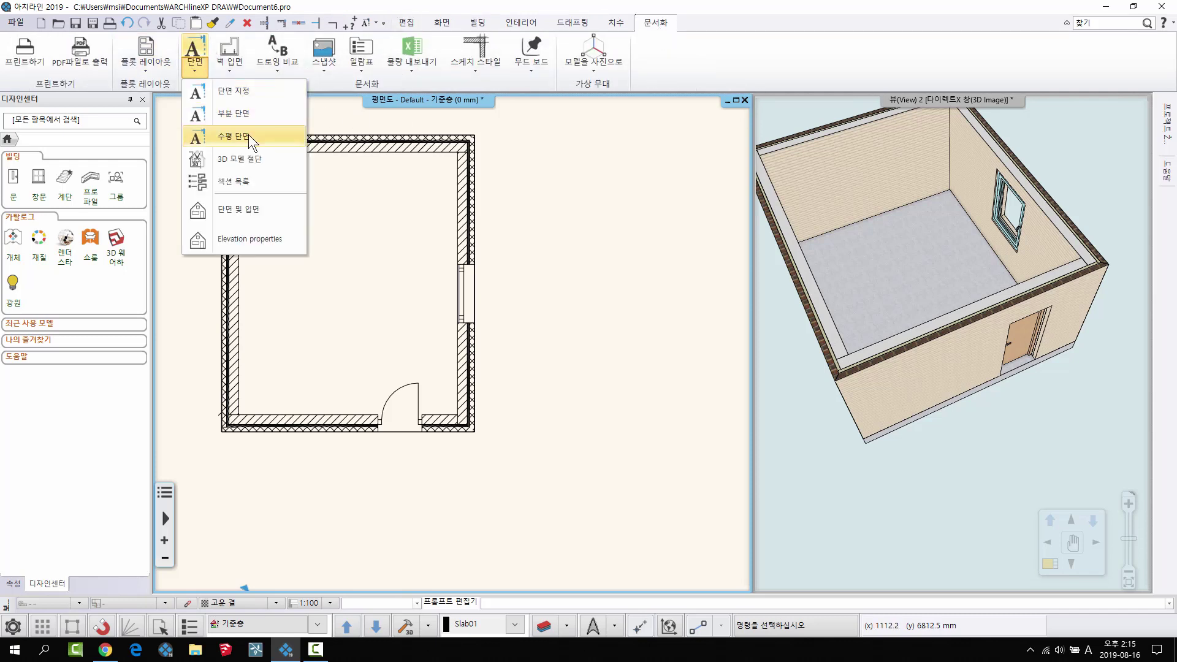
left_click(198, 140)
left_click(720, 114)
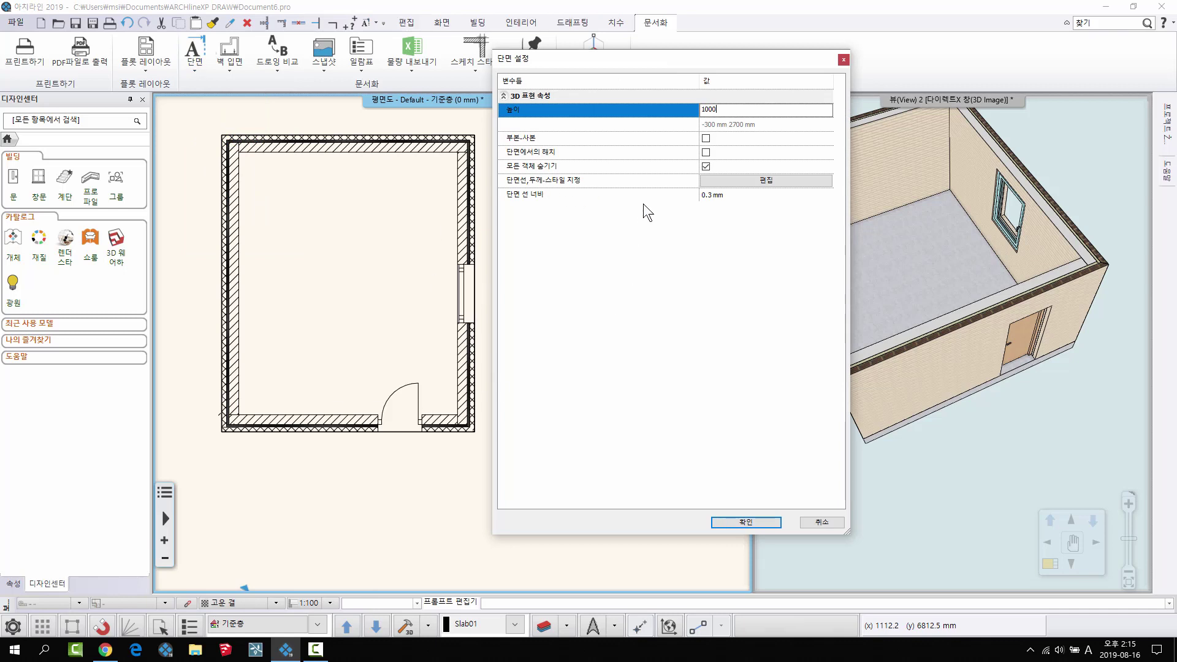
left_click(719, 196)
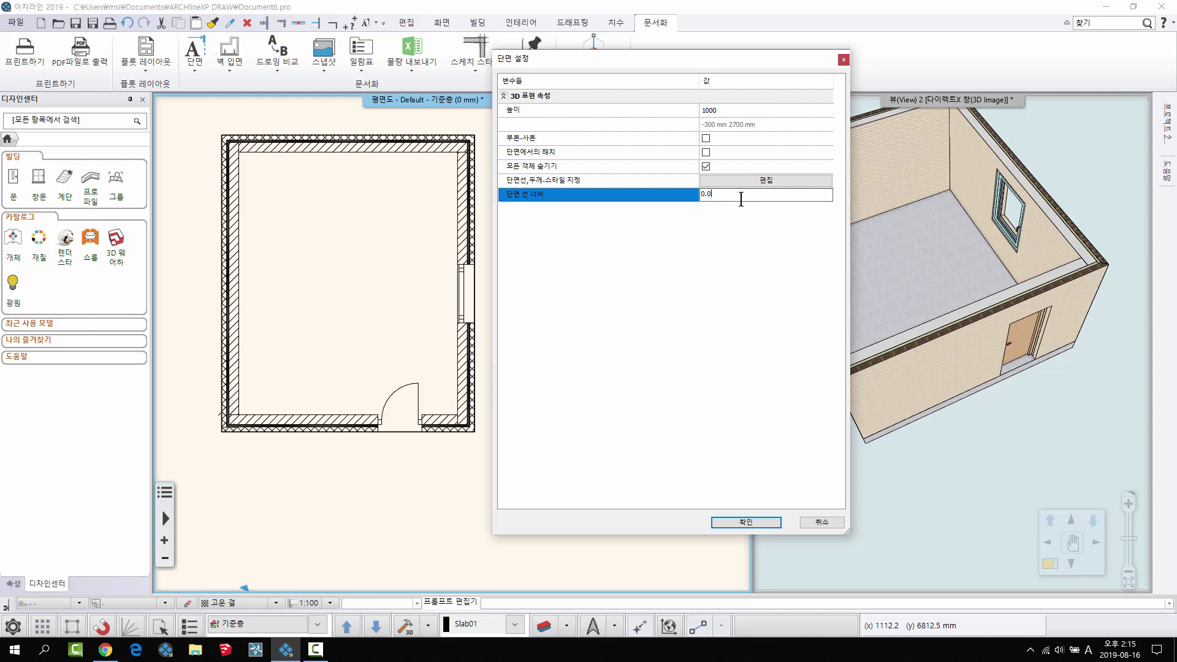
left_click(740, 522)
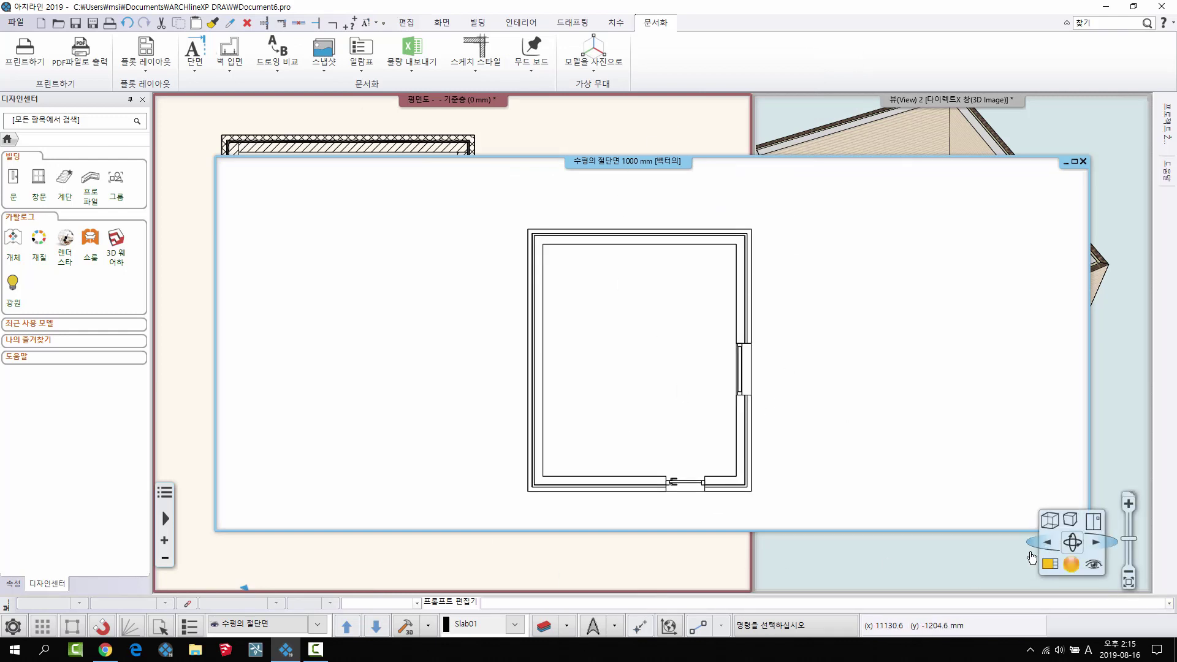
Tile the open views with the horizontal section as the largest and frame the whole section in it
left_click(1049, 565)
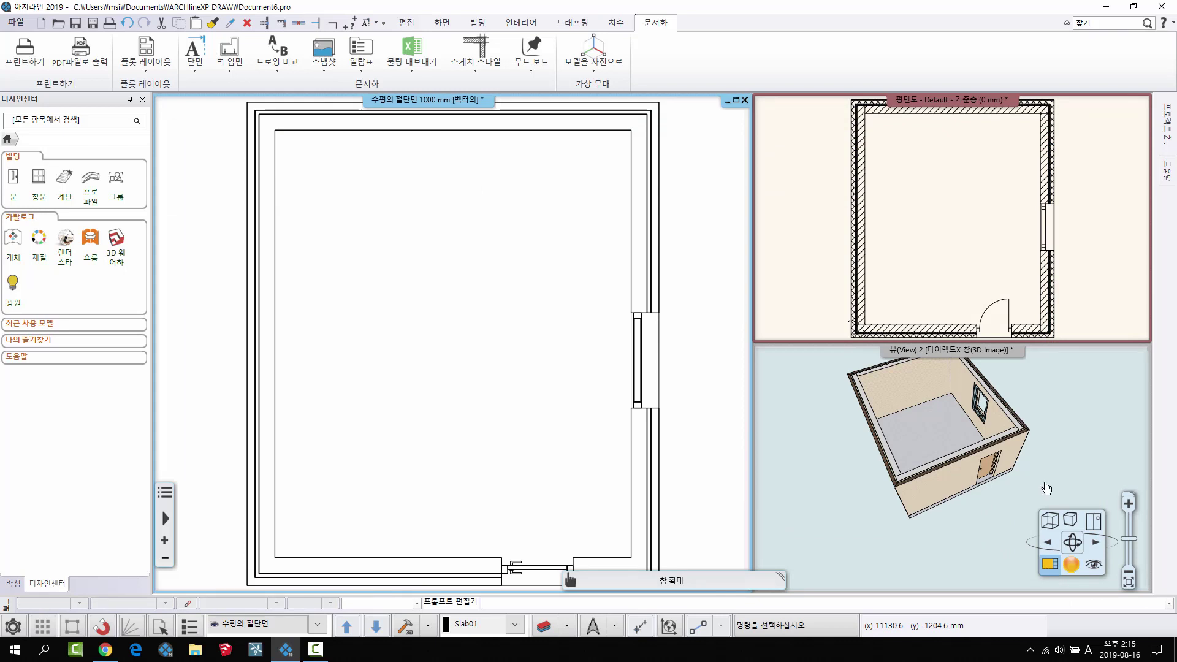
left_click(925, 265)
middle_click_drag(654, 238, 631, 249)
scroll(572, 305, "down", 2)
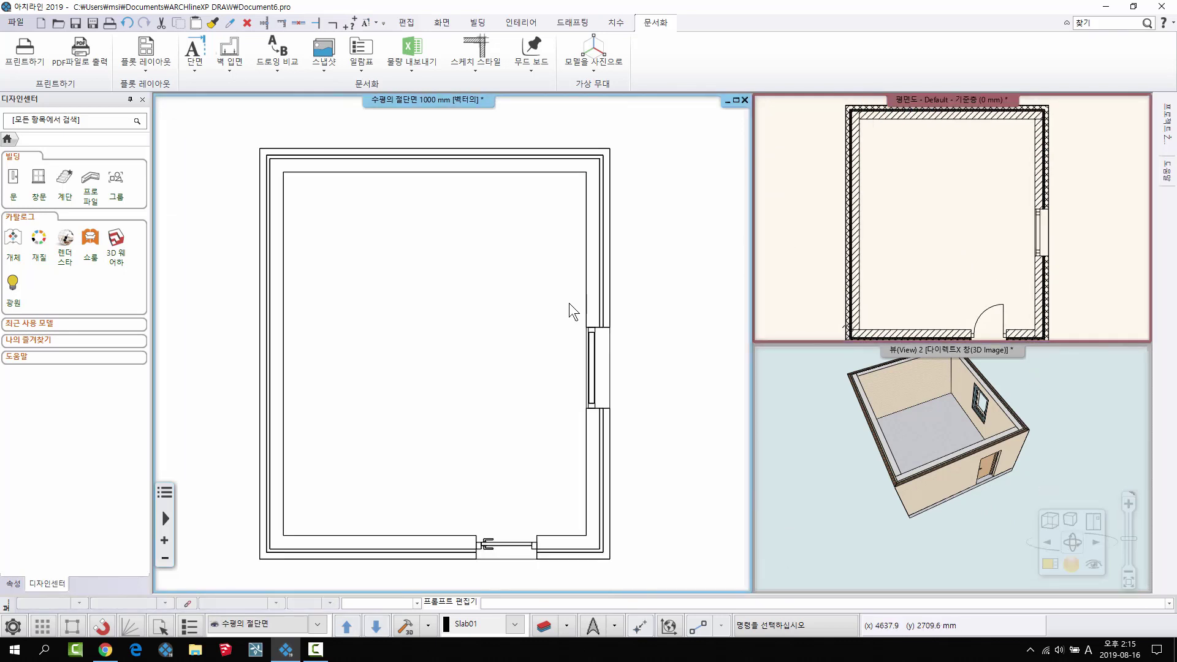
scroll(561, 242, "up", 1)
middle_click_drag(564, 289, 593, 263)
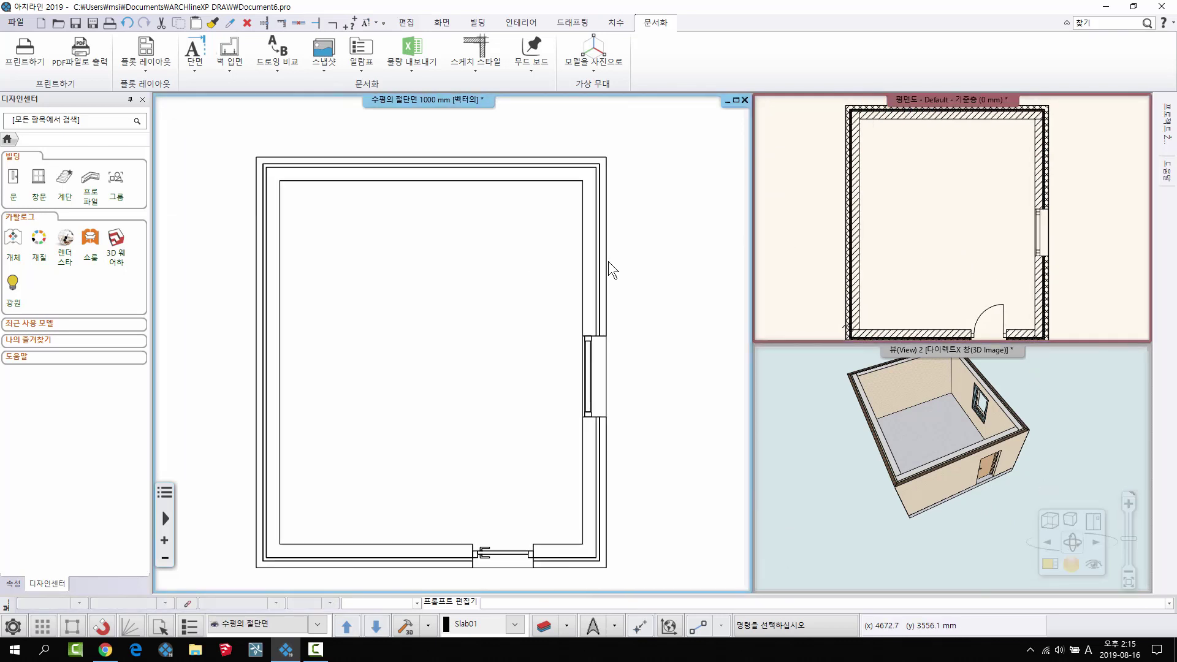
Compare the door's cut geometry in the horizontal section with the door symbol in the floor plan
scroll(552, 448, "up", 1)
middle_click_drag(520, 542, 513, 427)
scroll(526, 442, "up", 3)
scroll(530, 449, "up", 3)
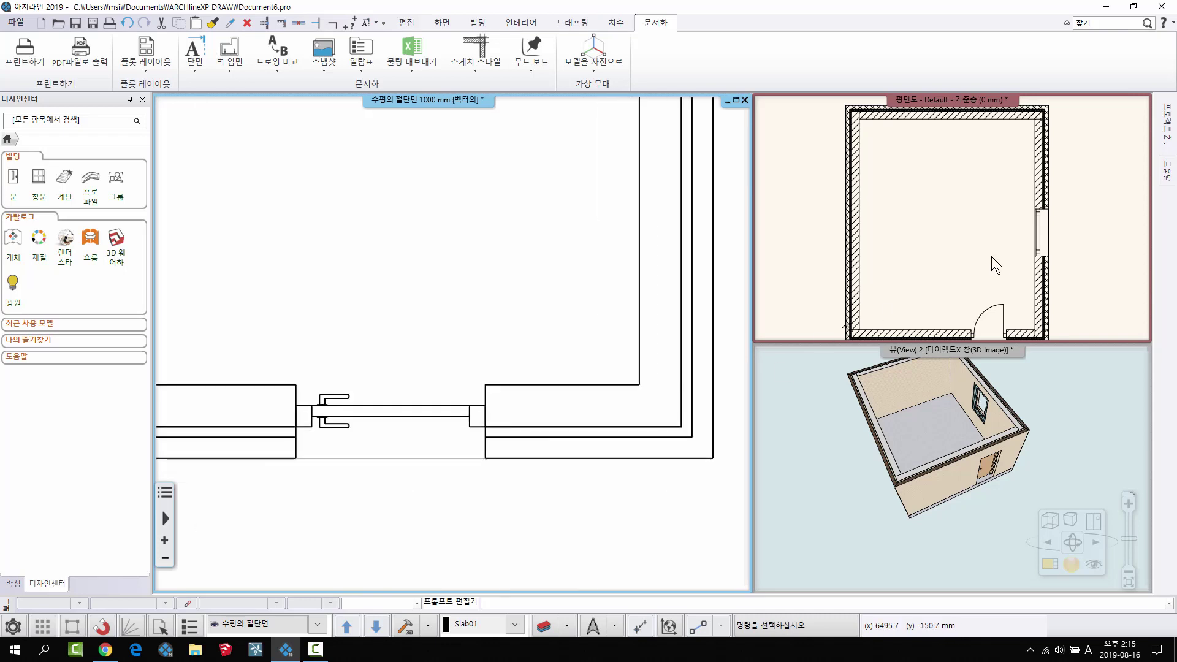
left_click(893, 260)
scroll(893, 260, "down", 2)
middle_click_drag(917, 264, 943, 250)
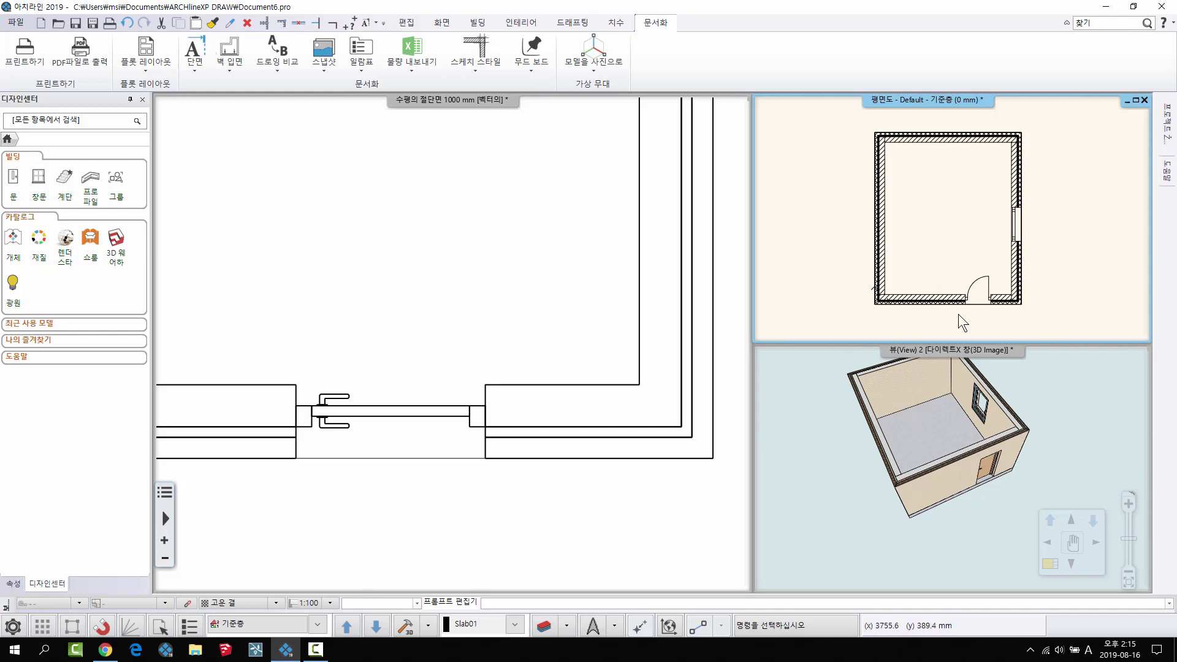
middle_click_drag(958, 248, 948, 255)
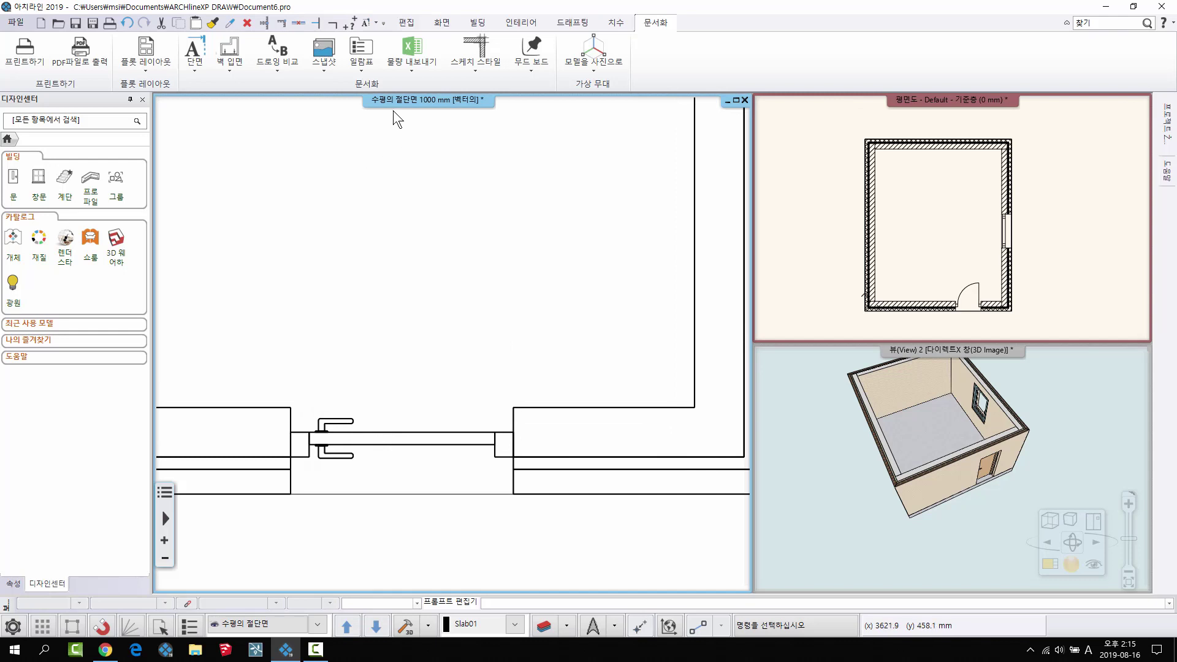
Examine the door leaf, frame and handles up close in the horizontal section against the plan and 3D view
middle_click_drag(319, 485, 314, 421)
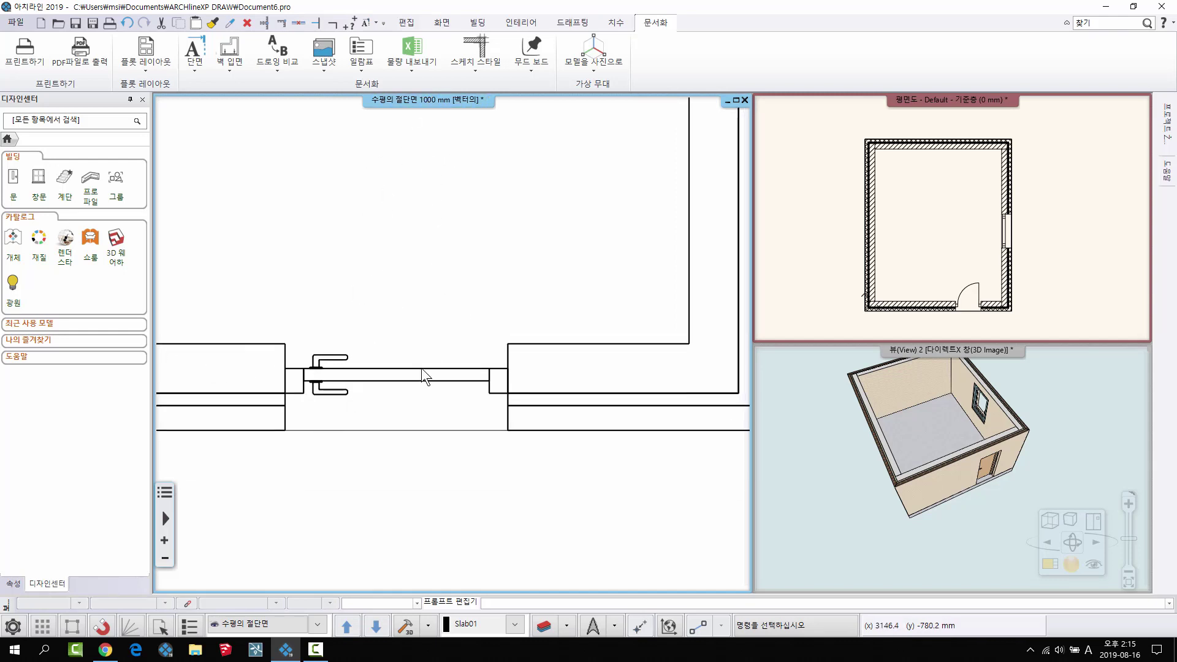
scroll(478, 402, "down", 2)
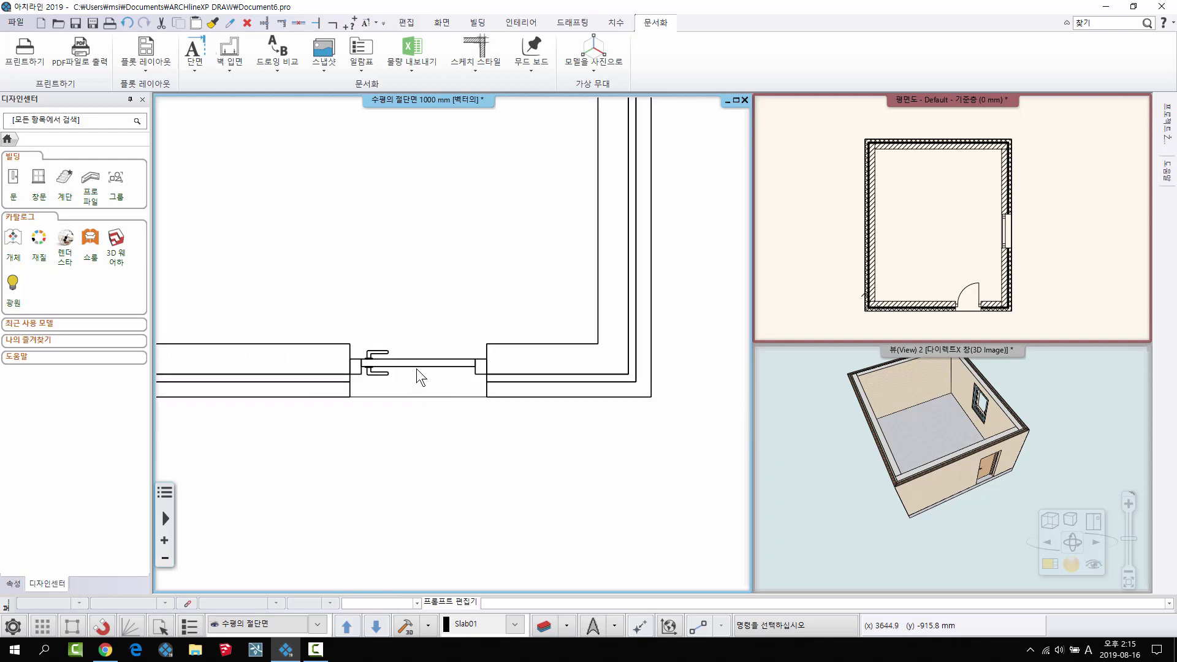
scroll(417, 369, "down", 1)
scroll(398, 367, "up", 2)
scroll(451, 376, "up", 1)
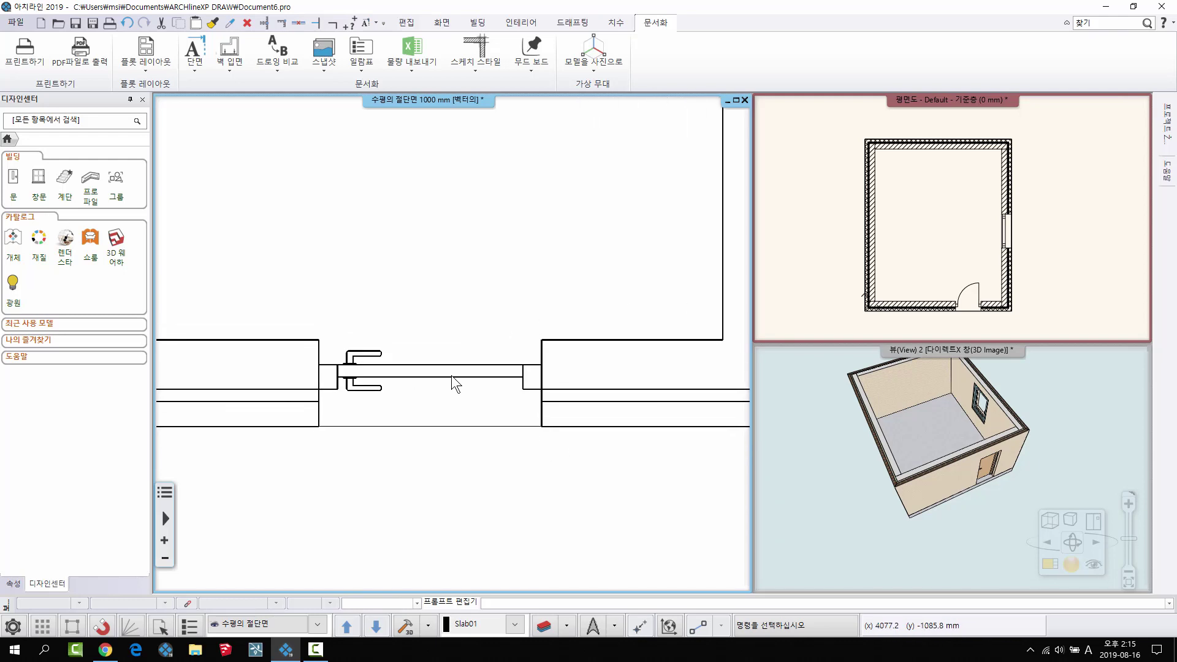
scroll(307, 337, "up", 2)
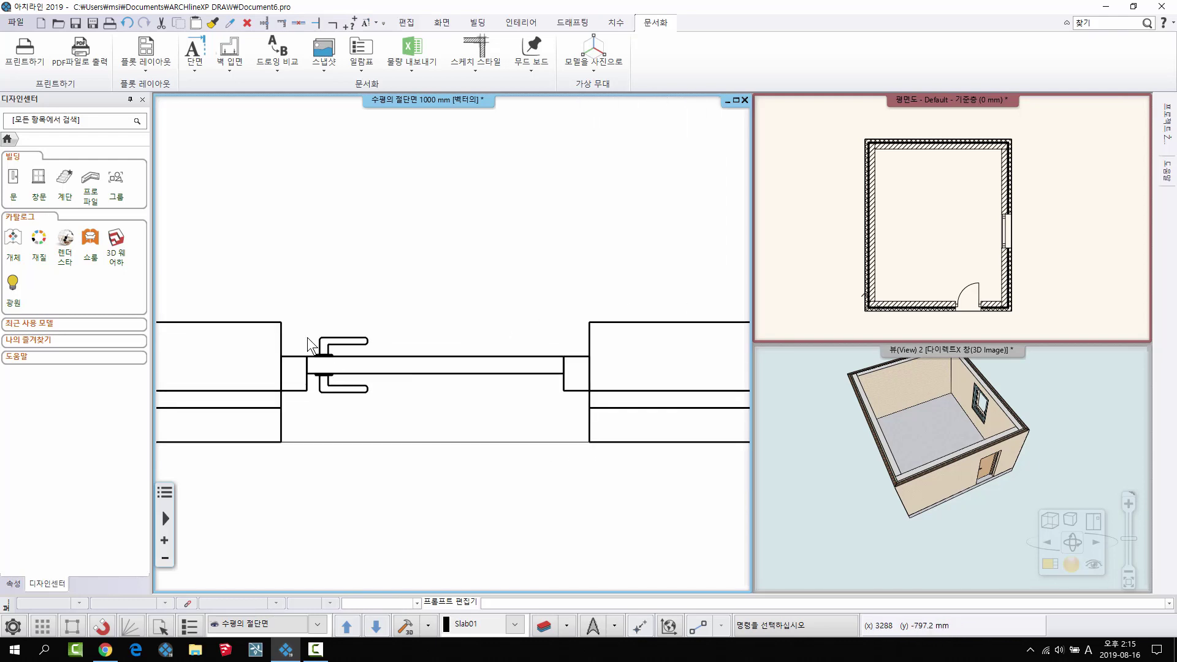
left_click(937, 285)
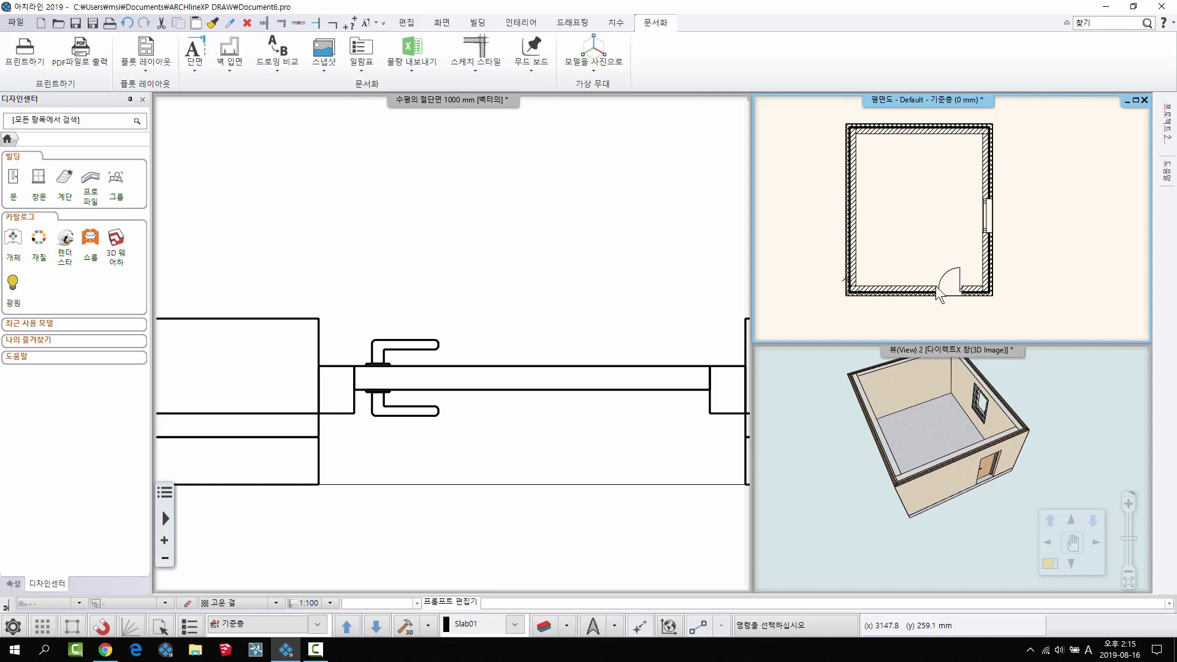
left_click(983, 469)
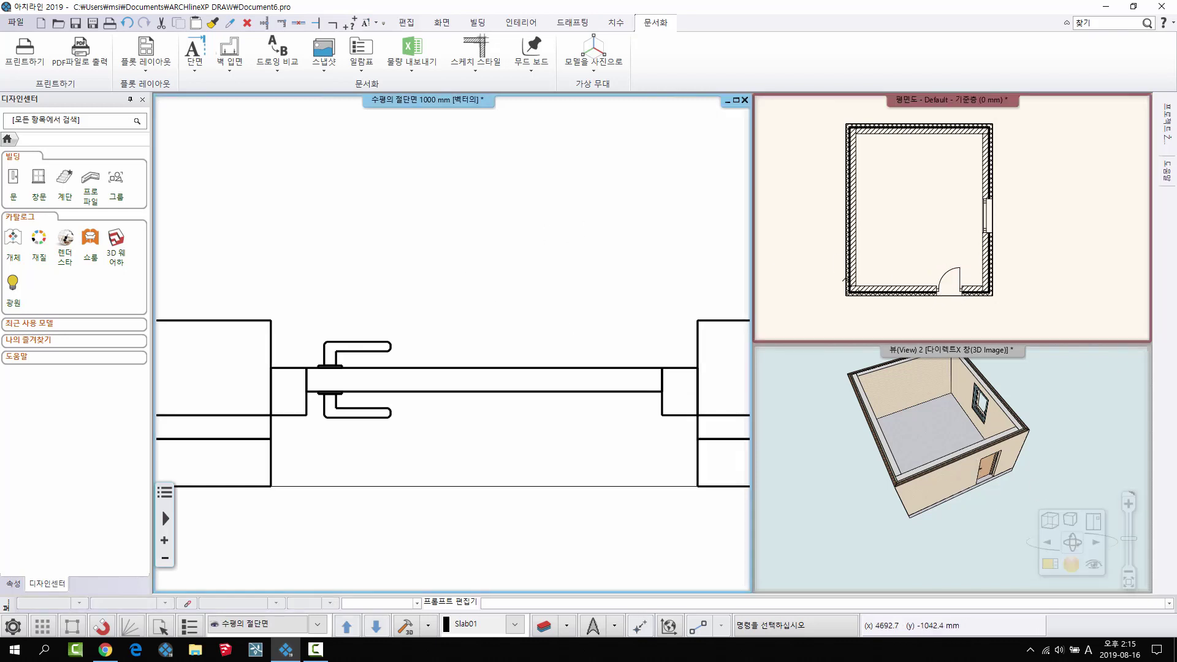
left_click(320, 360)
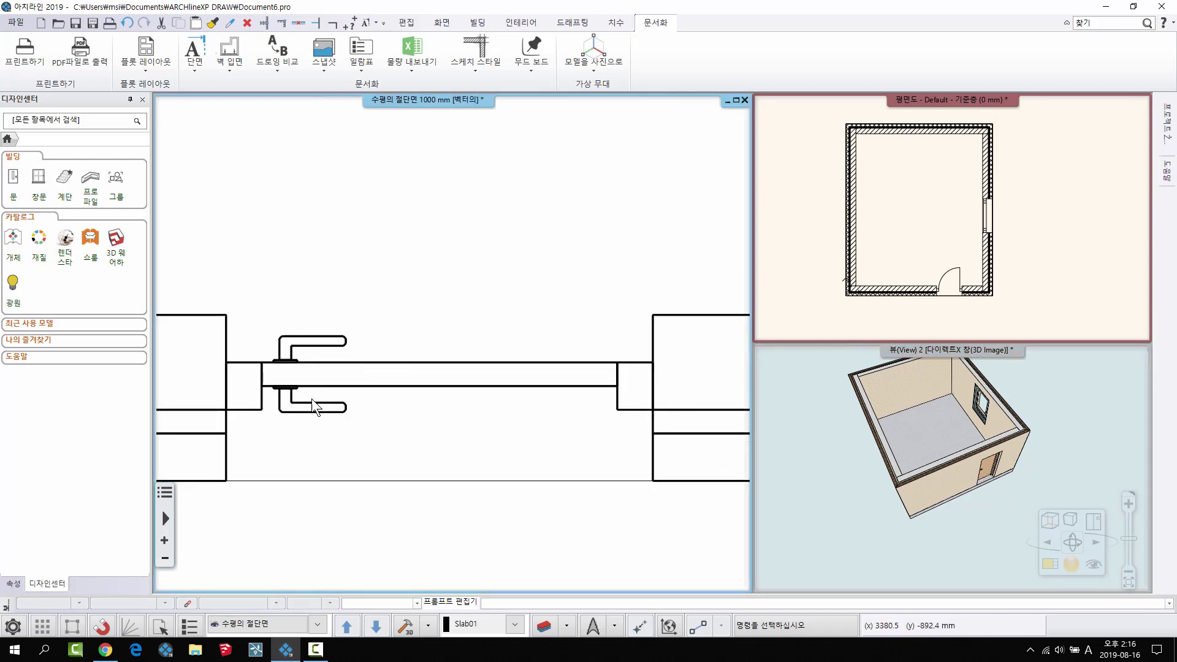
Examine the window and wall lines in the horizontal section, selecting the wall with the window to check it and clearing the selection
scroll(311, 400, "down", 10)
middle_click_drag(529, 185, 508, 285)
scroll(508, 285, "up", 1)
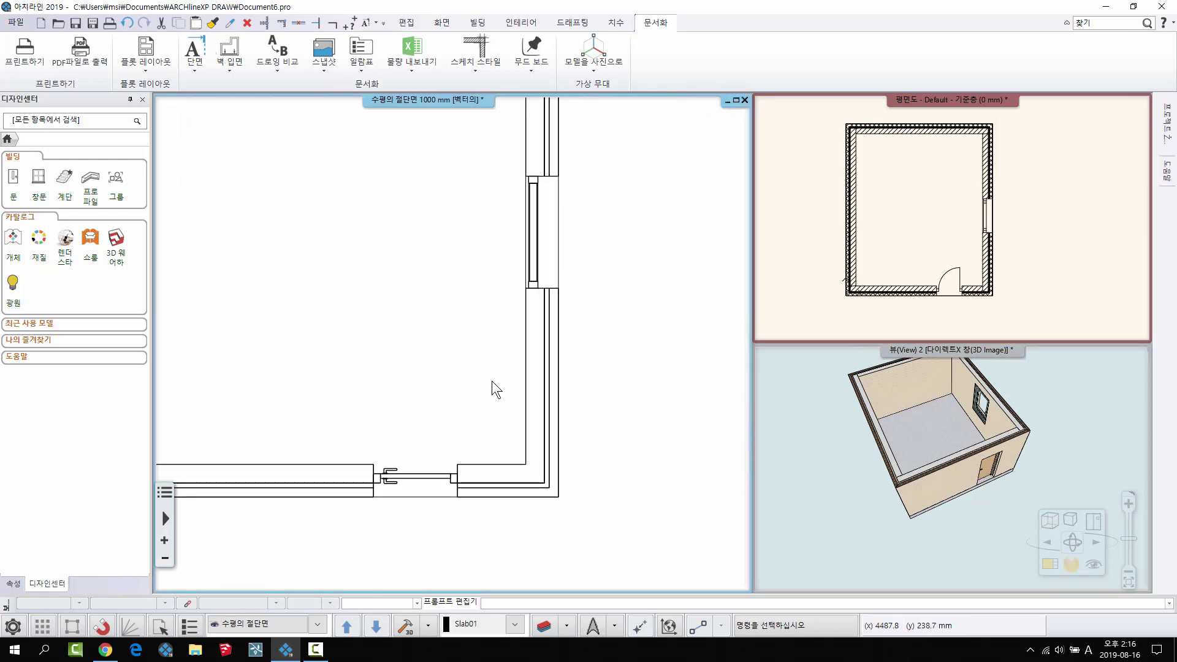
scroll(491, 381, "down", 3)
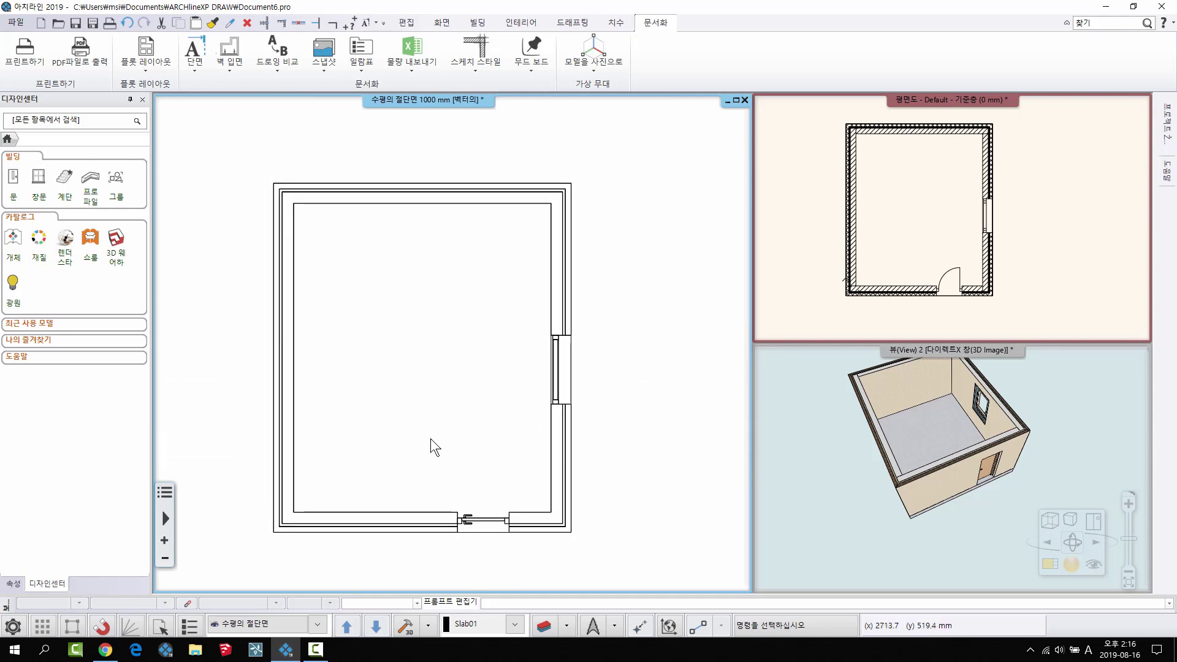
scroll(571, 451, "up", 2)
left_click(537, 398)
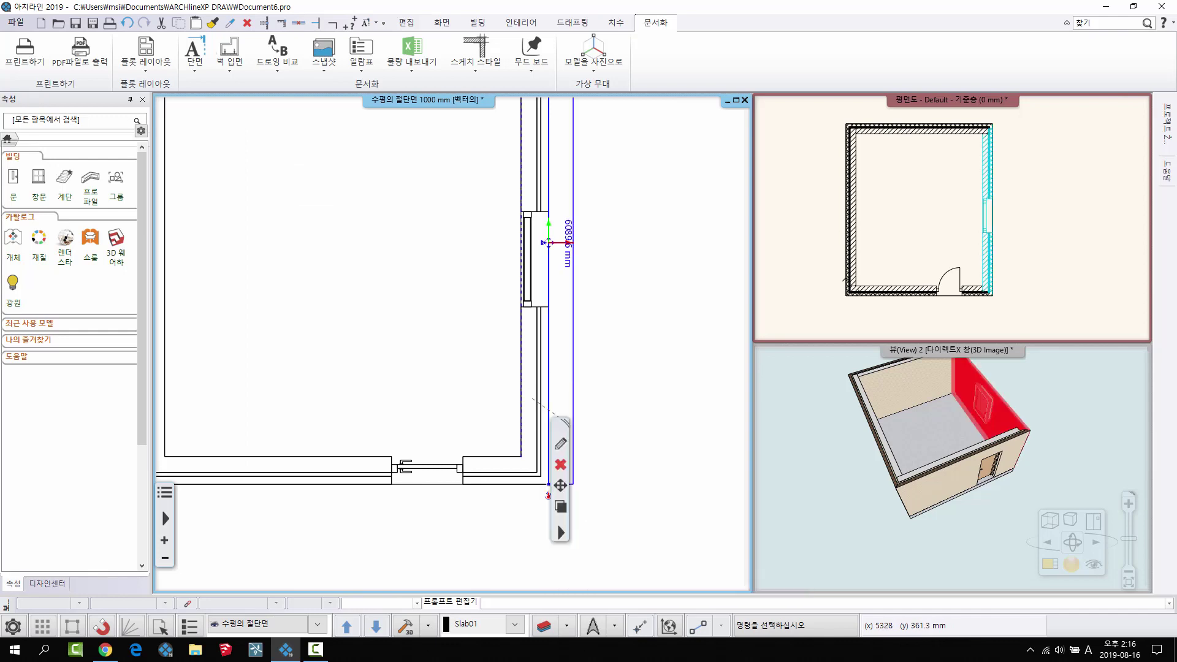
scroll(603, 411, "up", 2)
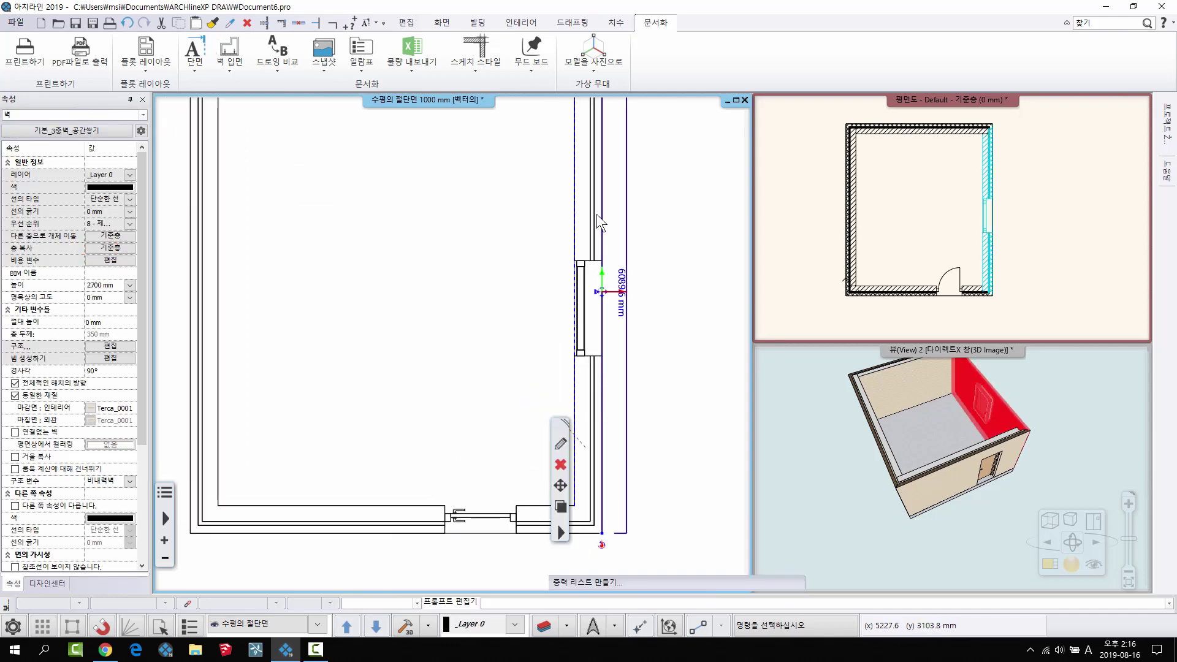
key("Escape")
left_click(594, 268)
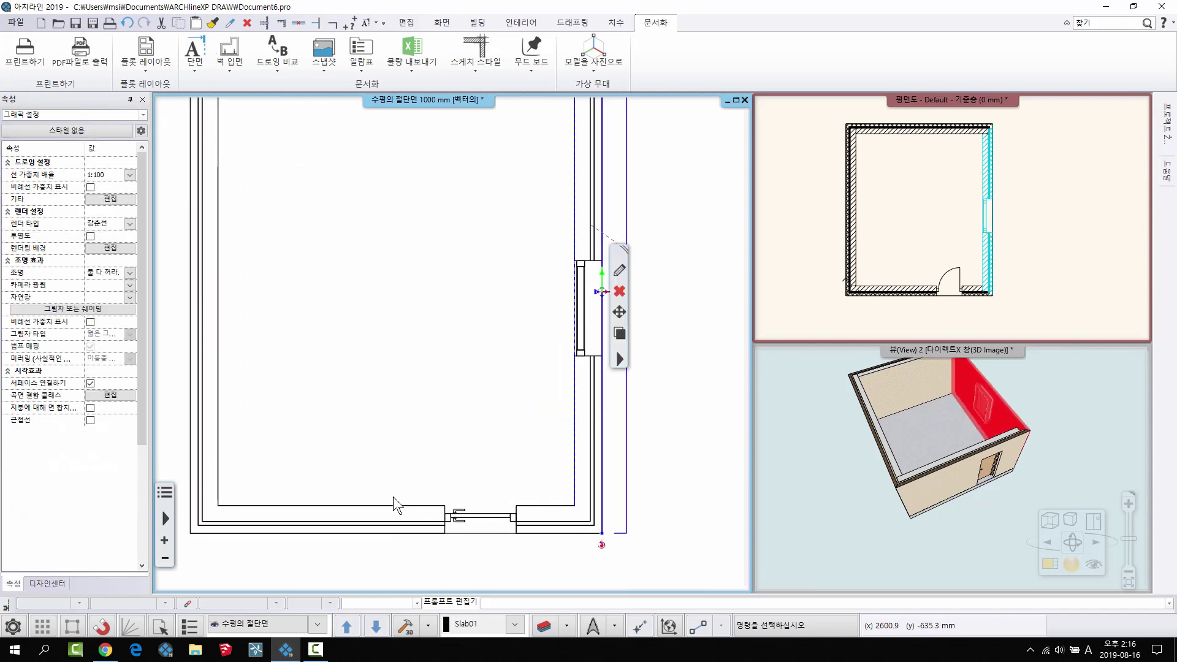
left_click(423, 524)
scroll(433, 368, "down", 2)
key("Escape")
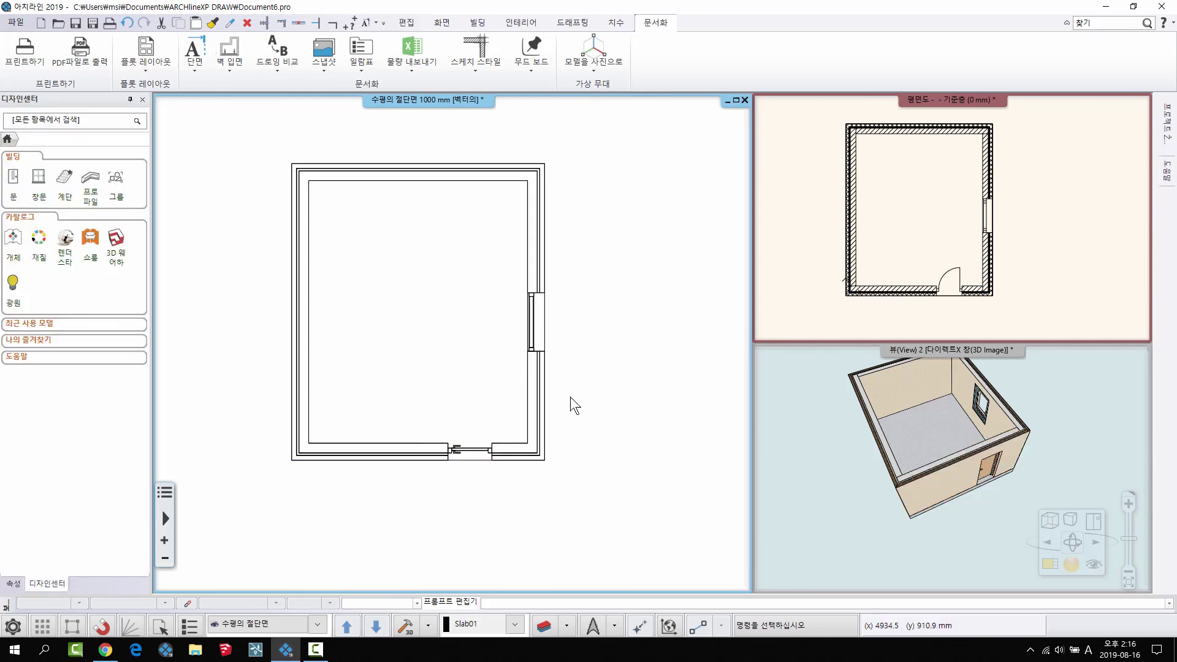
Copy the whole horizontal section from its lower-left corner and paste it into the floor plan to the right of the building
left_click_drag(630, 512, 281, 137)
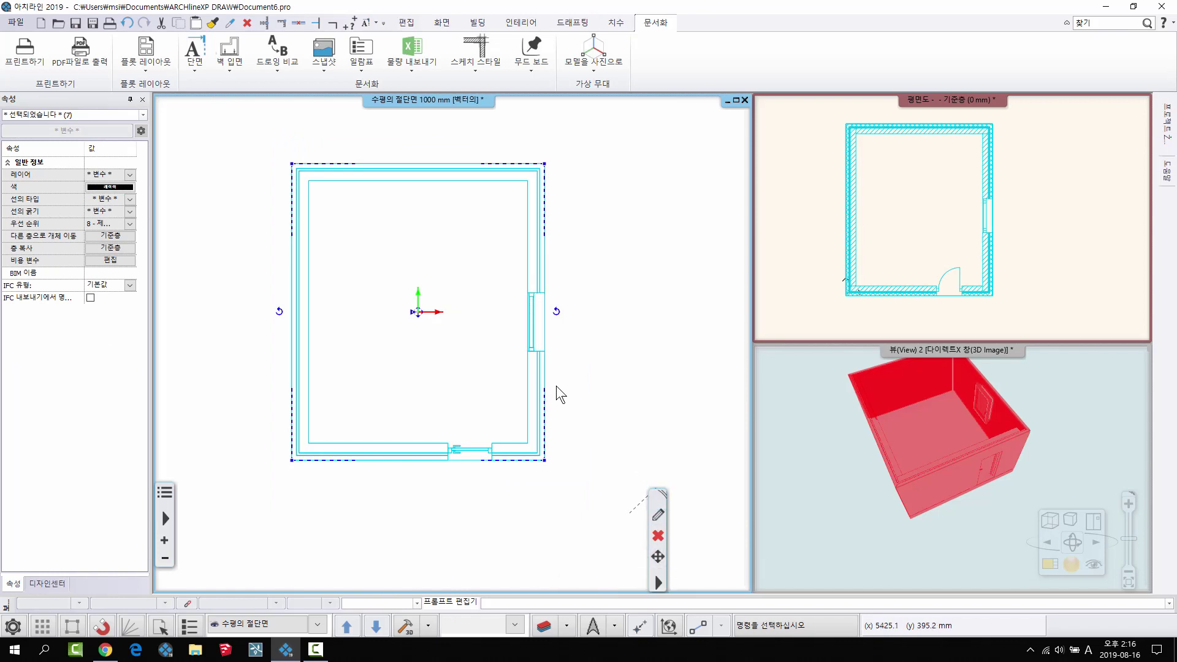
middle_click_drag(473, 341, 487, 323)
key("ctrl+c")
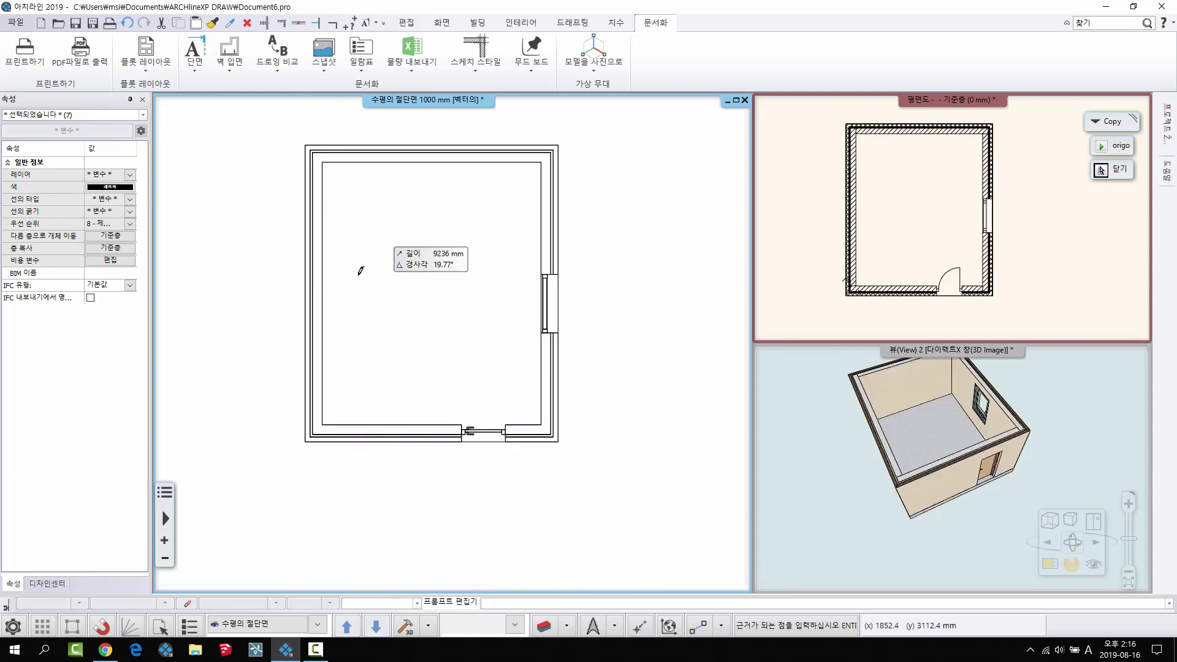
left_click(305, 440)
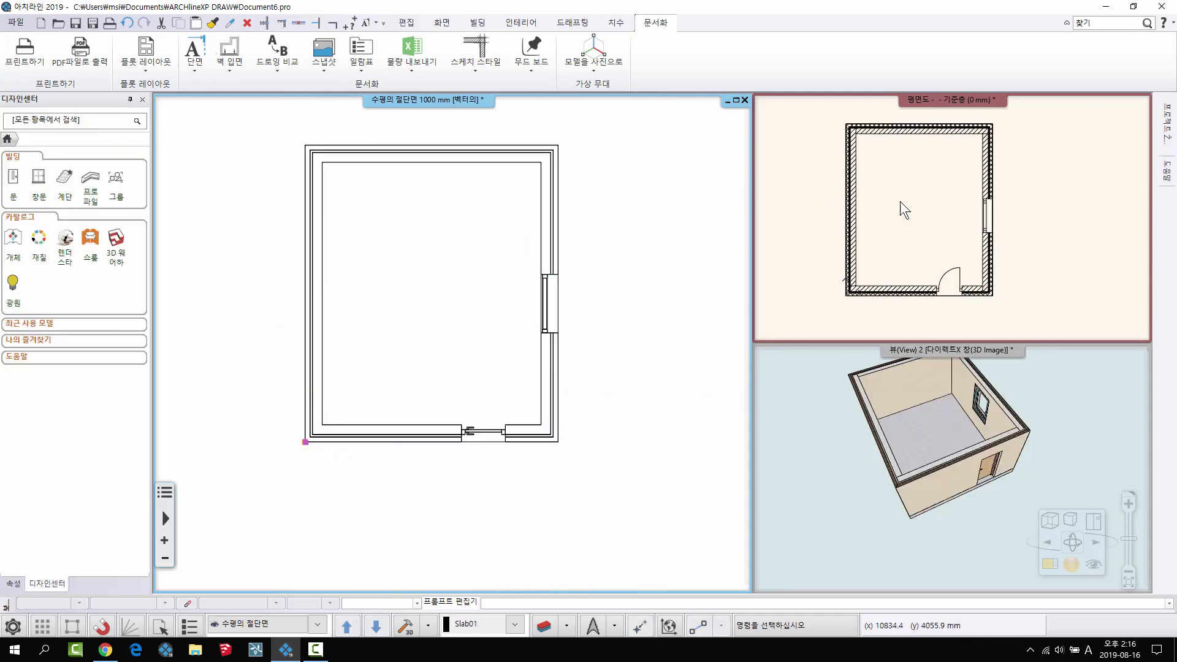
left_click(1040, 216)
scroll(991, 232, "down", 4)
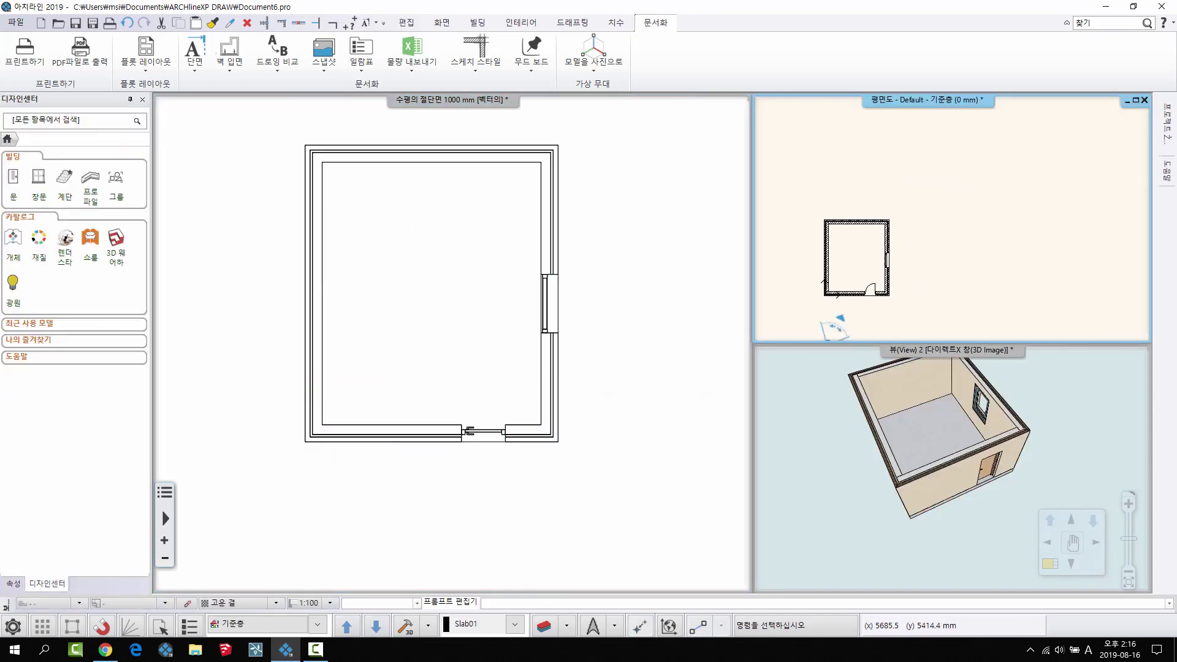
key("ctrl+v")
left_click(990, 262)
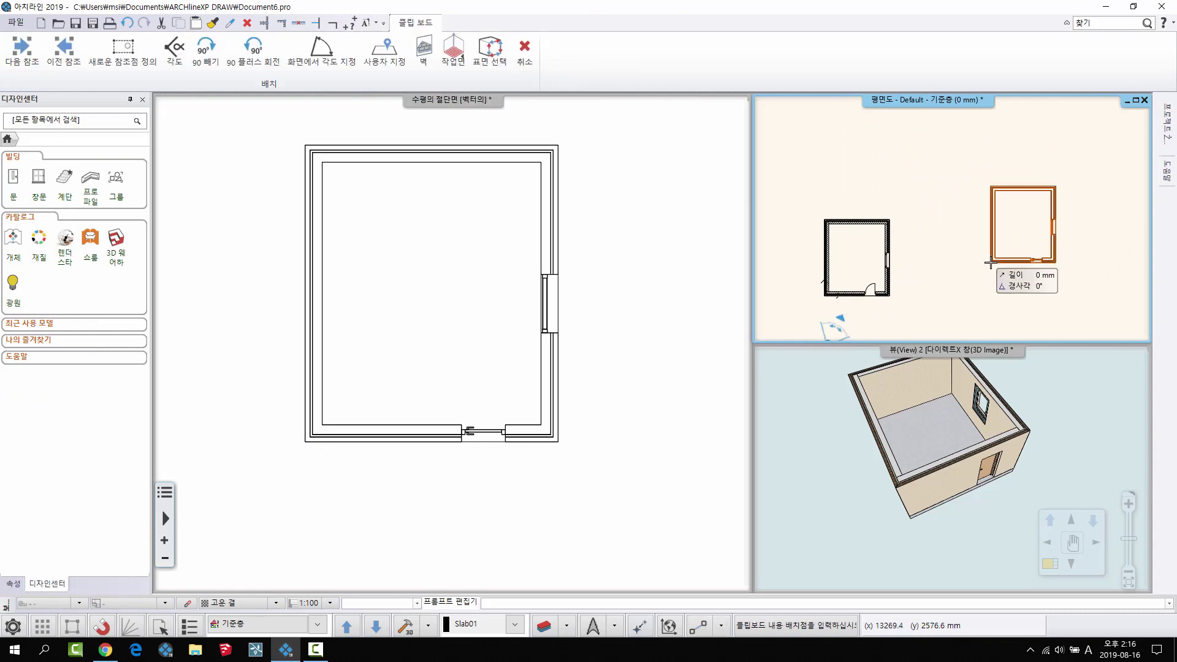
key("Escape")
Minimize the horizontal section view and maximize the floor plan, framing both the building and the pasted section copy
left_click(668, 201)
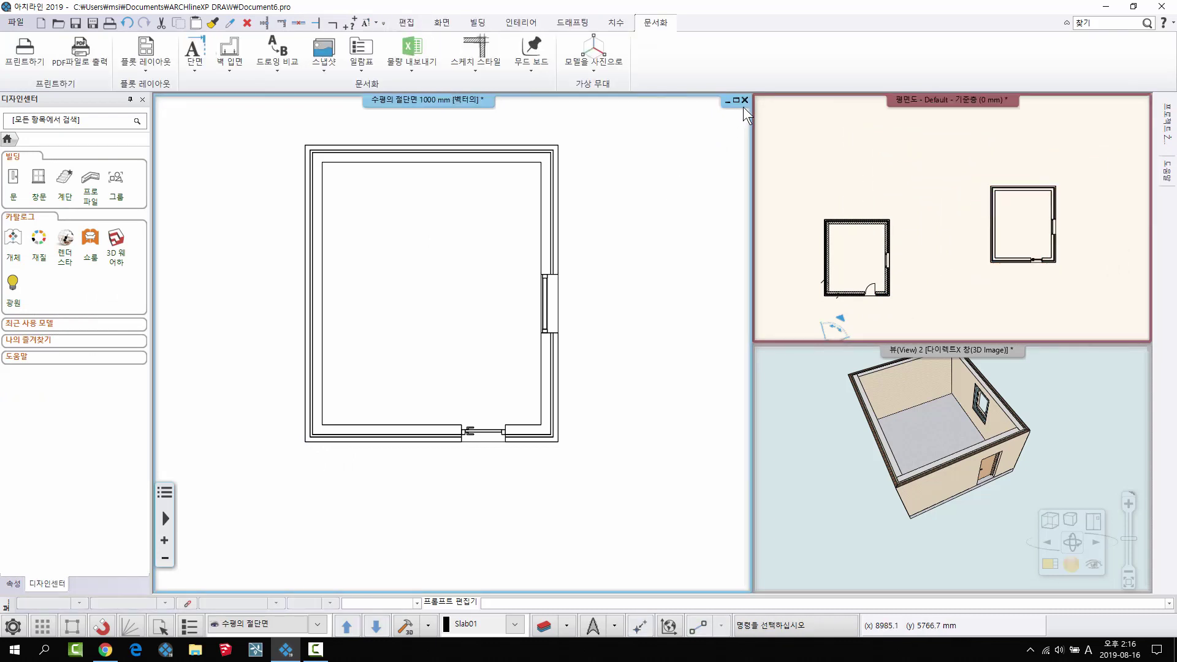
left_click(728, 102)
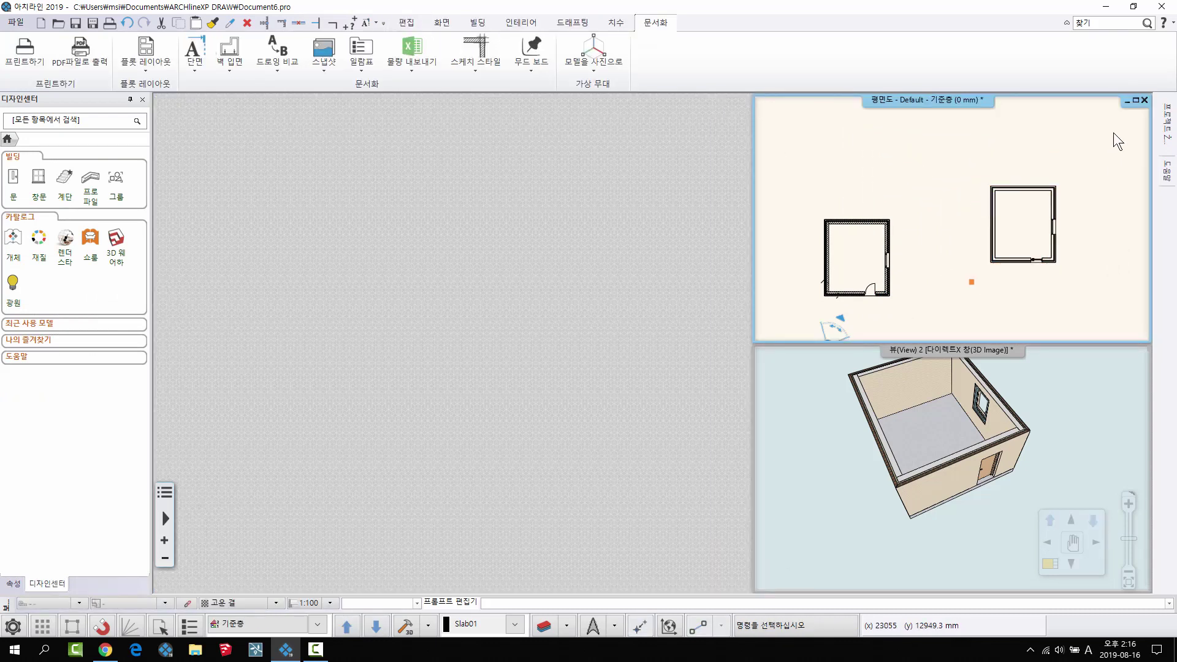
left_click(1135, 100)
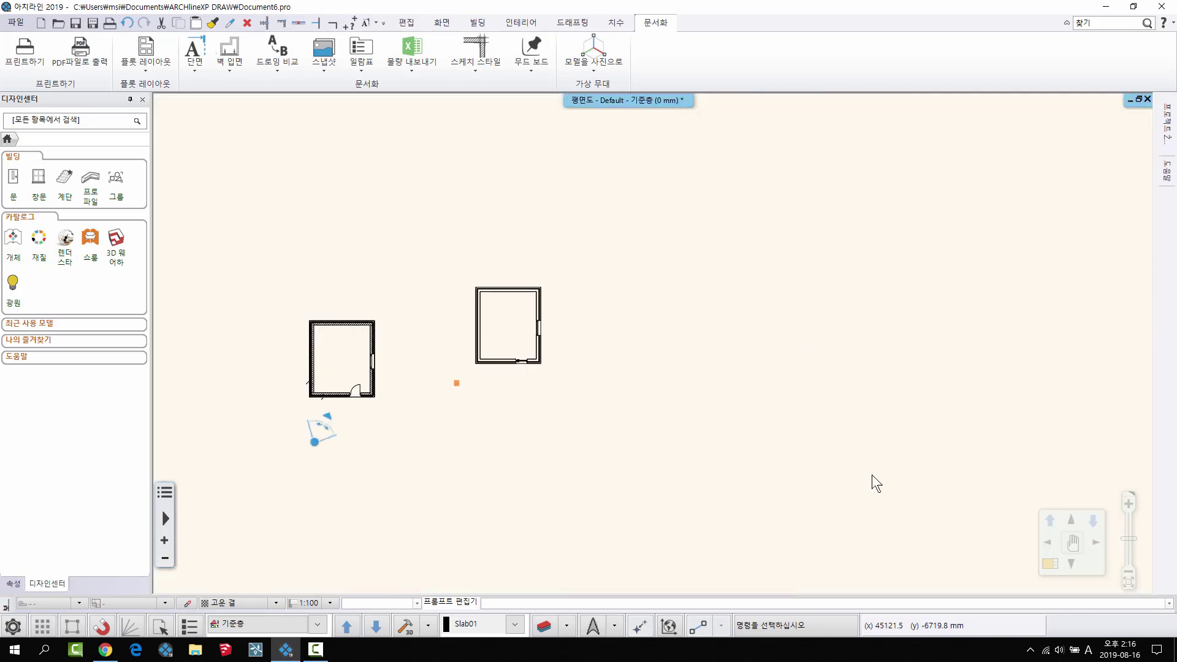
scroll(433, 376, "up", 5)
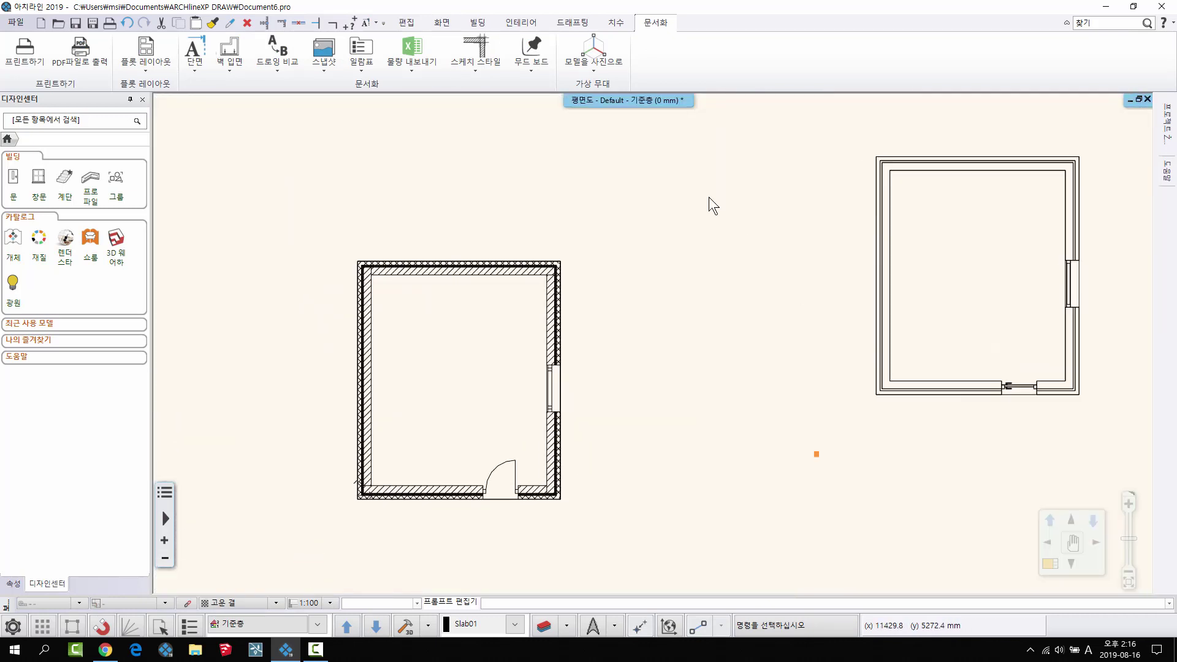
middle_click_drag(1004, 302, 879, 326)
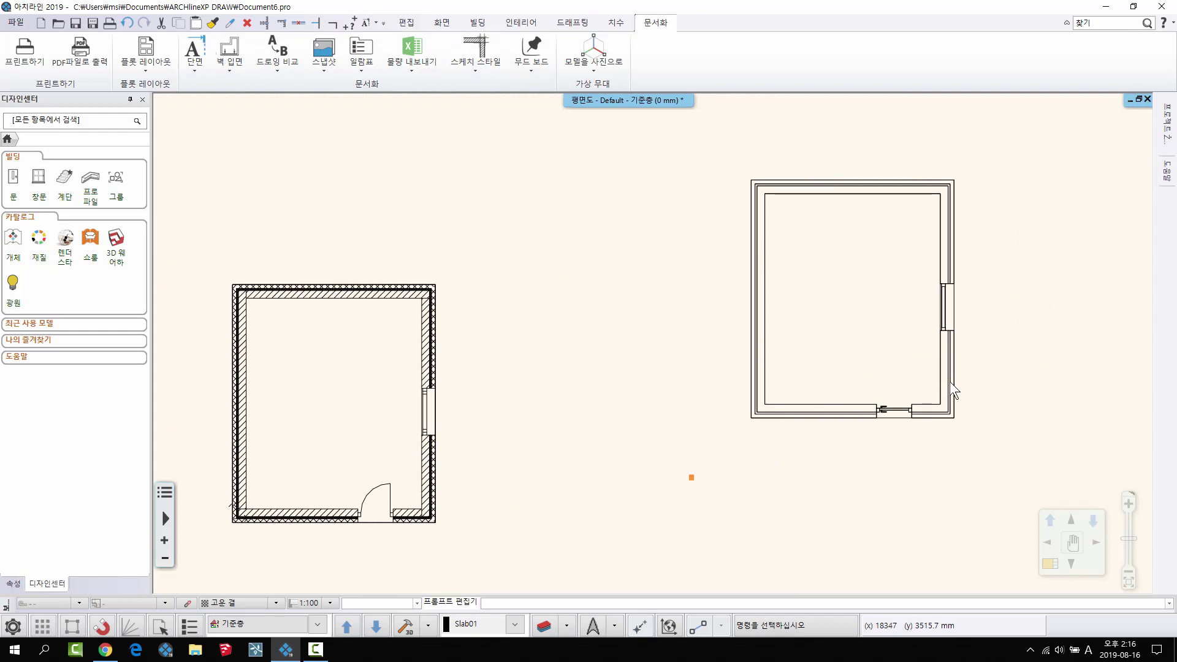
Check the pasted horizontal section's linework by selecting its wall polylines near the window and clearing the selection
scroll(950, 381, "up", 2)
left_click(838, 330)
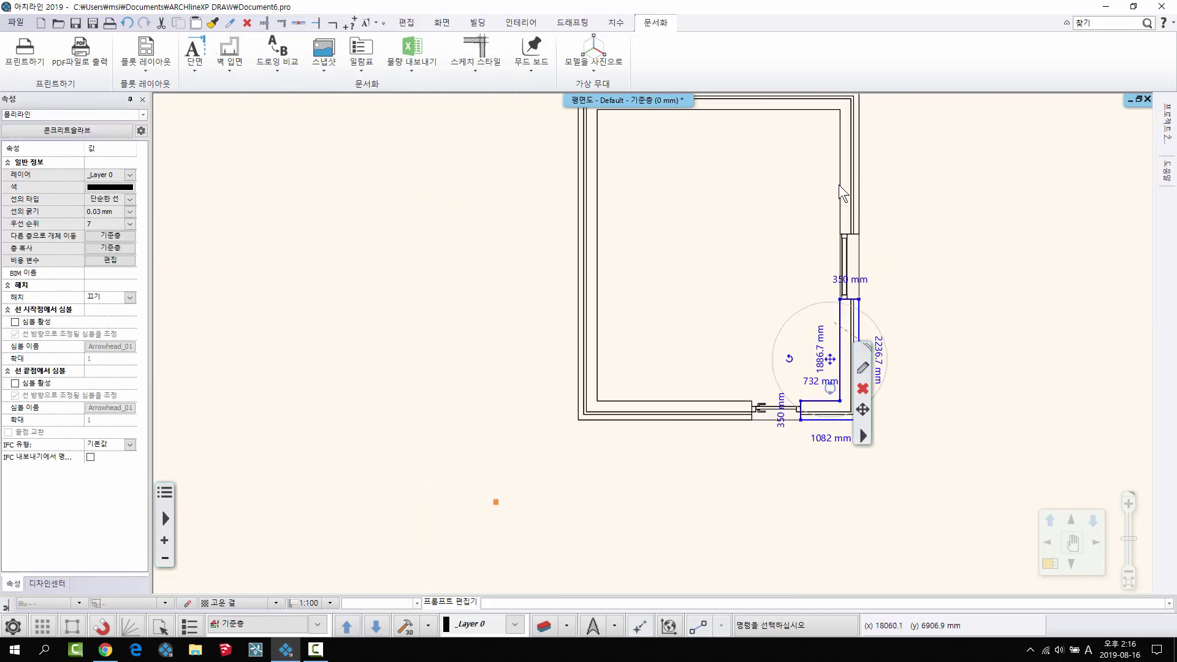
key("Escape")
scroll(780, 311, "up", 1)
left_click(764, 262)
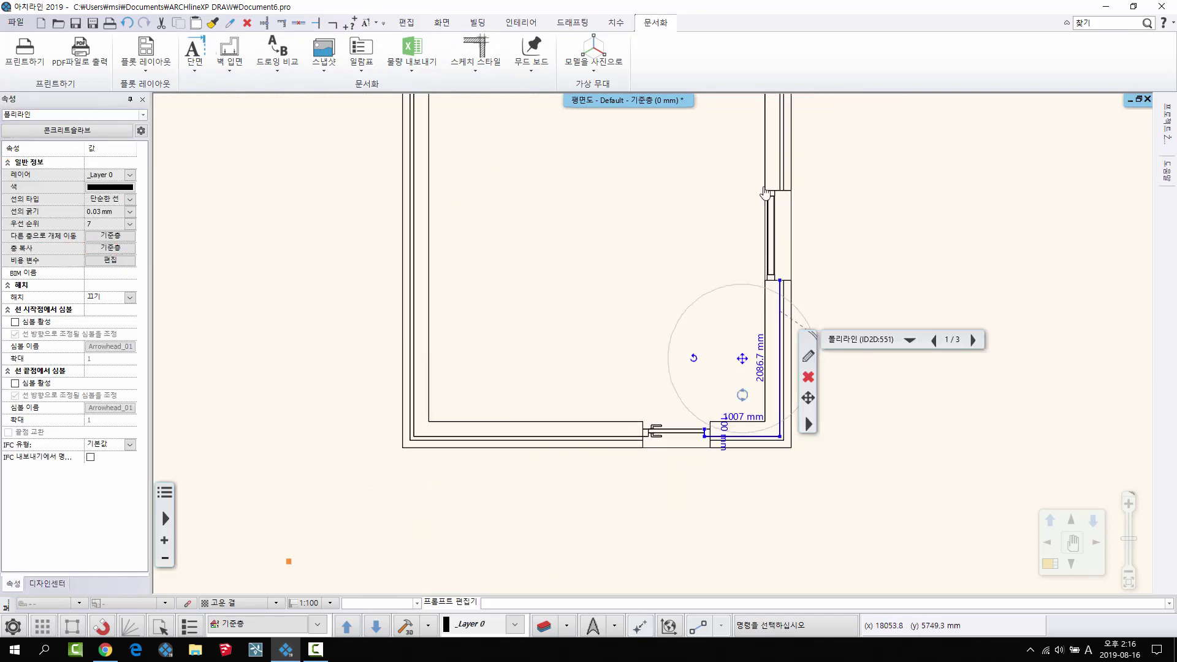
left_click(765, 194)
left_click(769, 372)
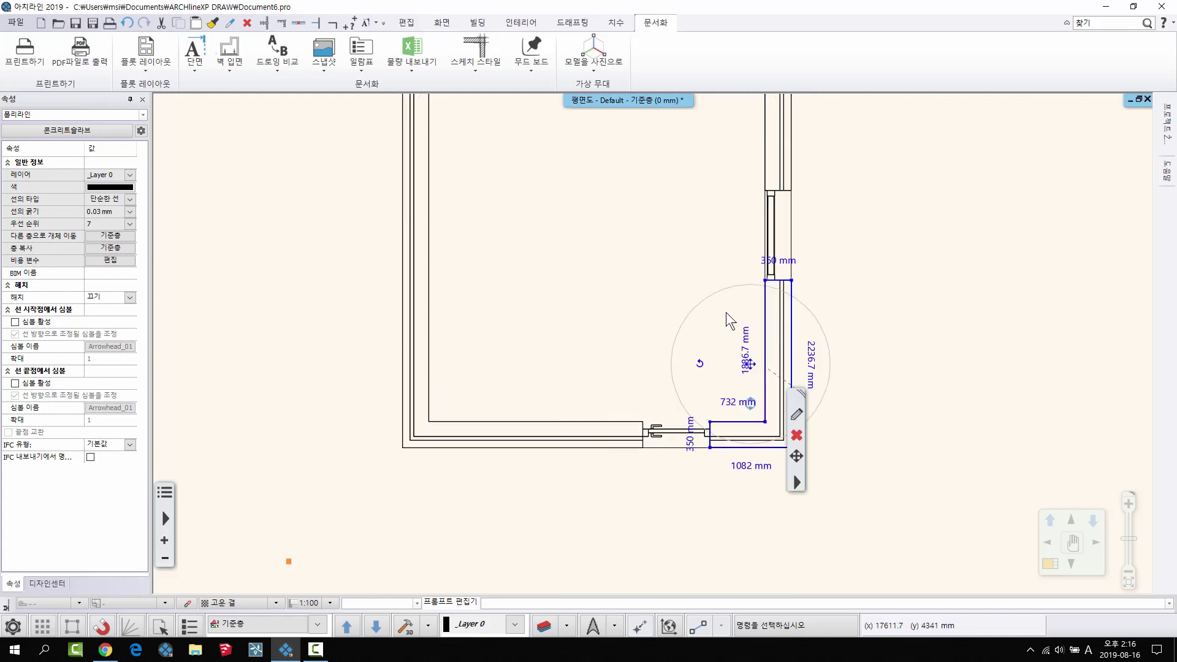
scroll(630, 319, "down", 2)
key("Escape")
Create a section view with a horizontal line across the building through the window, looking toward the door wall, keeping the default section settings
middle_click_drag(511, 298, 794, 347)
scroll(405, 361, "up", 1)
mouse_move(405, 360)
middle_mouse_down()
mouse_move(475, 362)
mouse_move(583, 294)
middle_mouse_up()
left_click(194, 68)
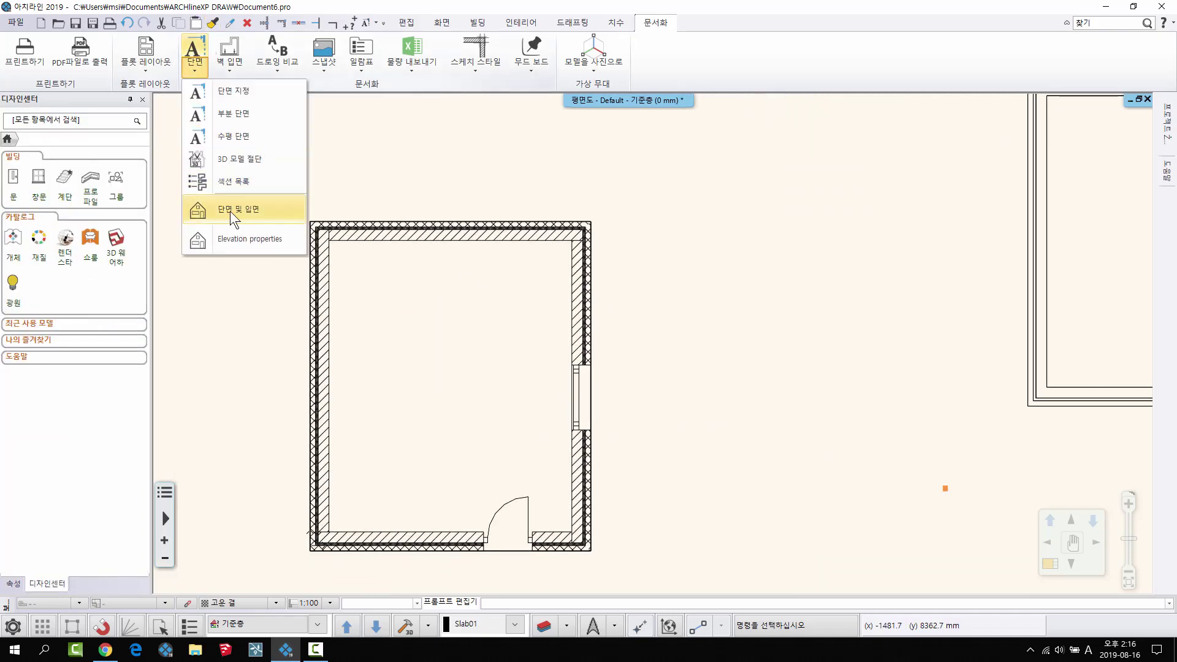
left_click(241, 91)
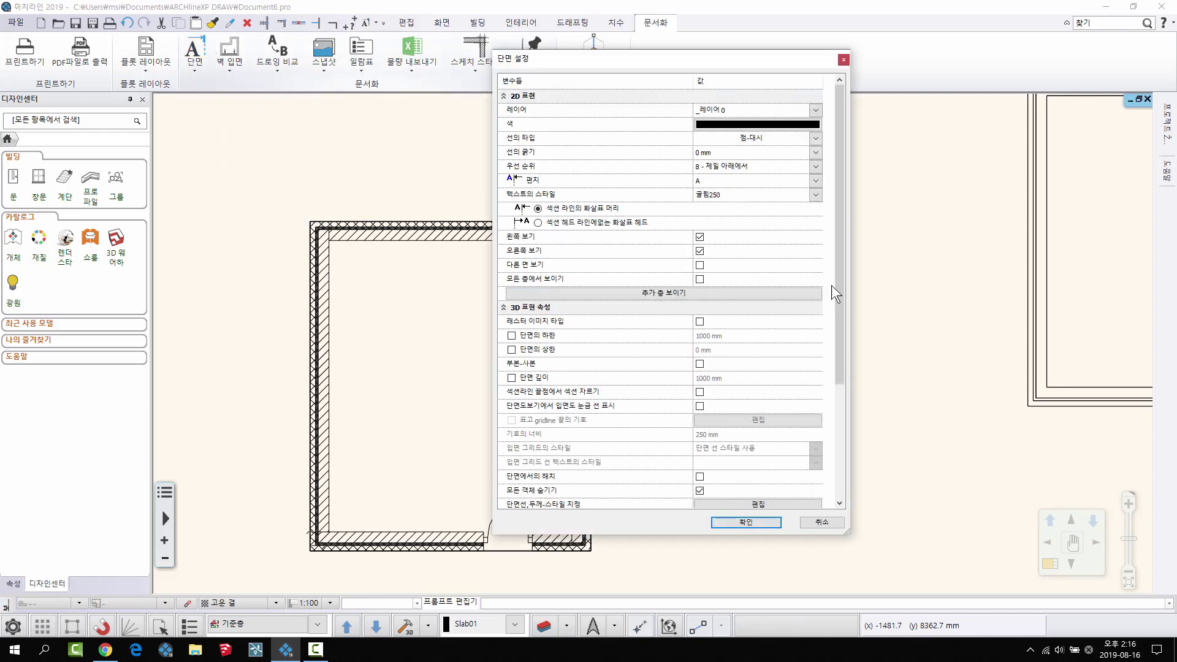
left_click(746, 522)
left_click(269, 406)
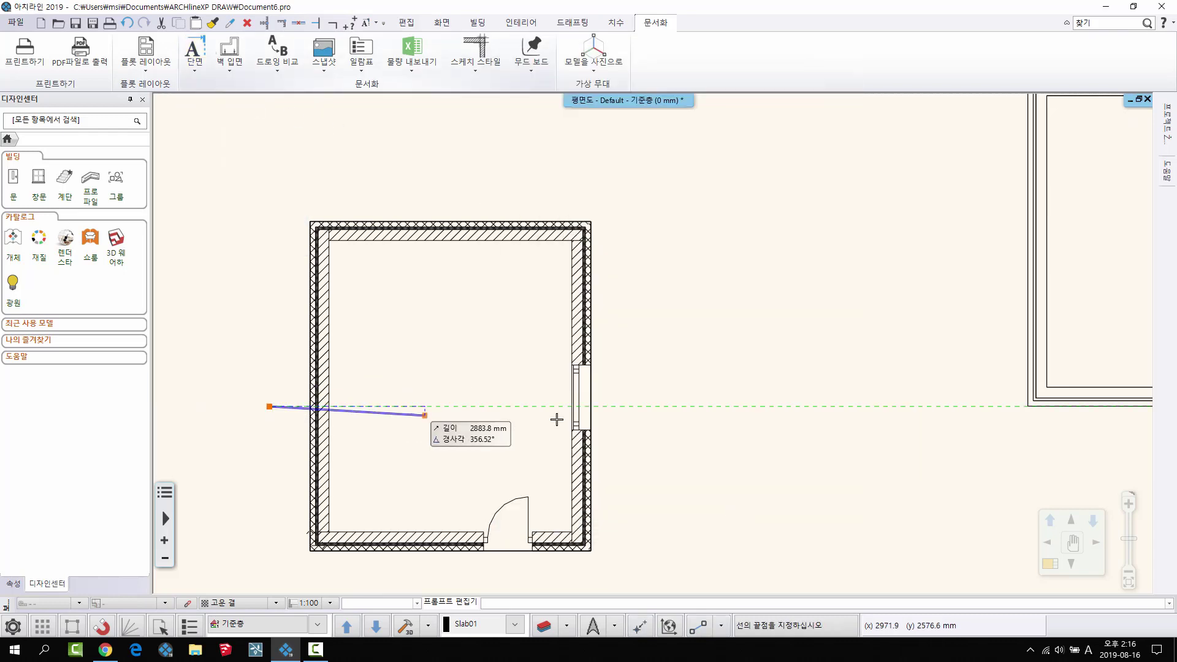
left_click(691, 407)
left_click(481, 491)
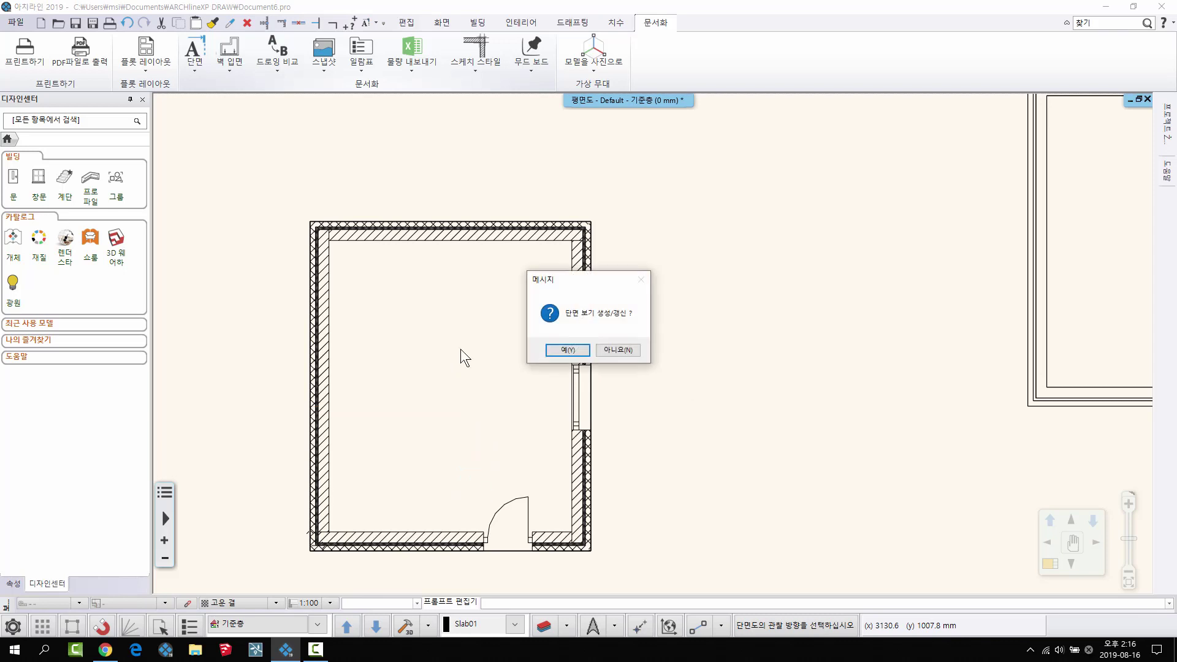
left_click(574, 352)
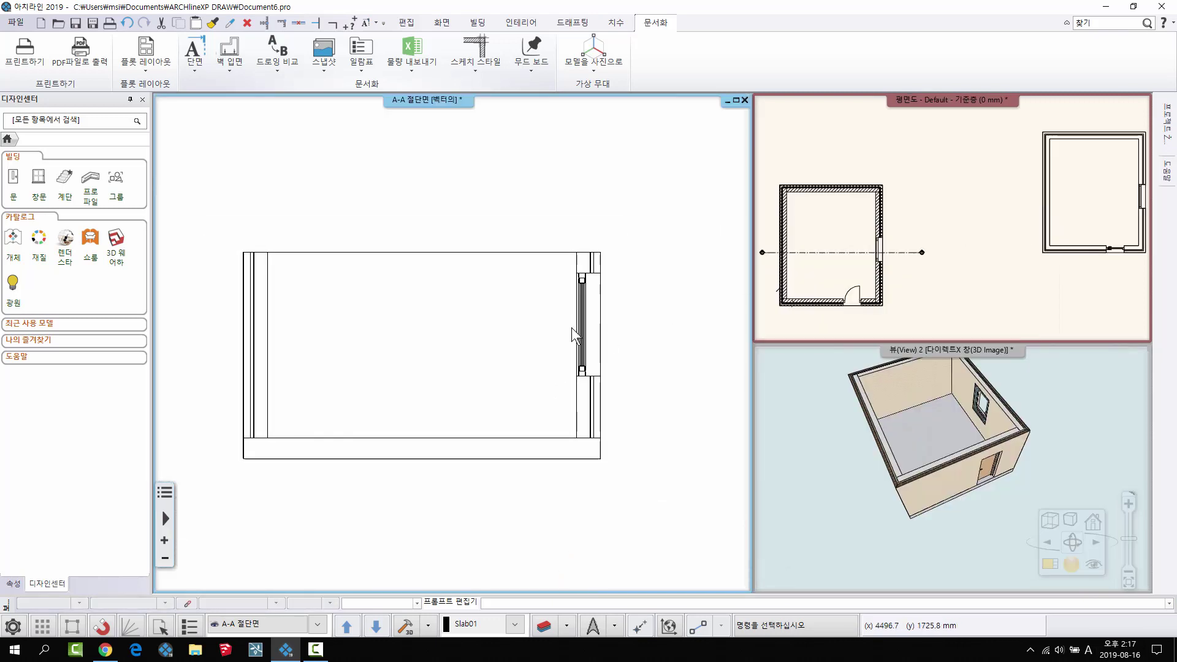
Examine the window's cut detail in section A-A and select the cut walls to check them against the plan and 3D view
scroll(576, 304, "up", 5)
scroll(527, 306, "up", 2)
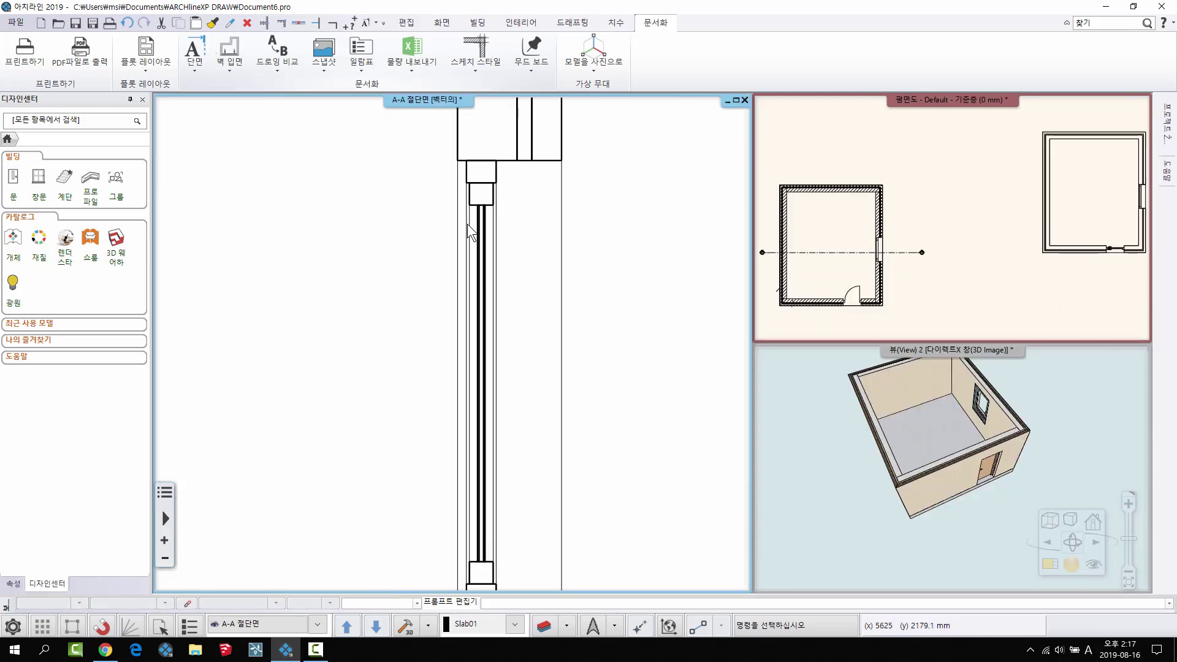
scroll(482, 224, "up", 3)
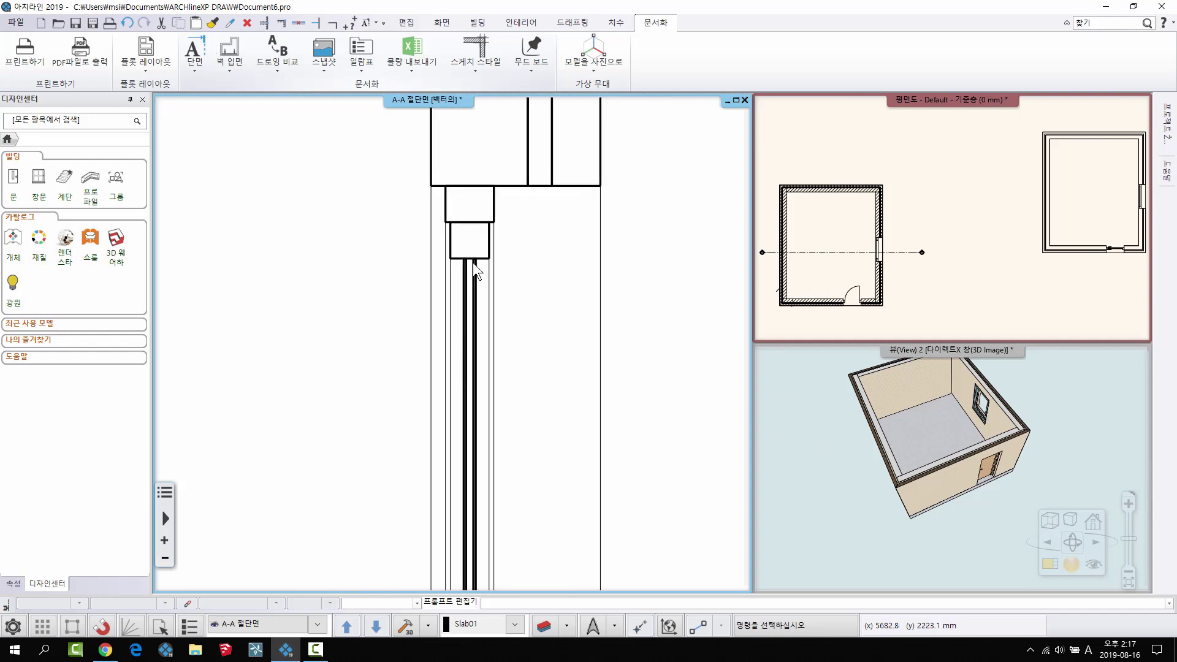
scroll(435, 350, "down", 6)
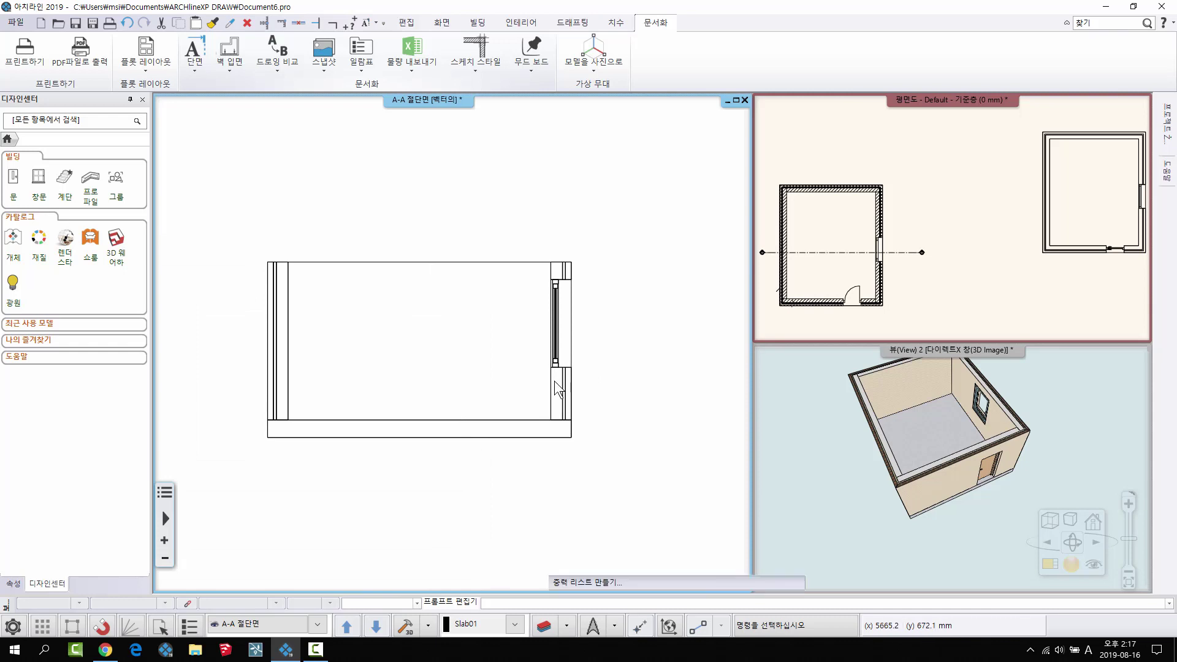
left_click(554, 368)
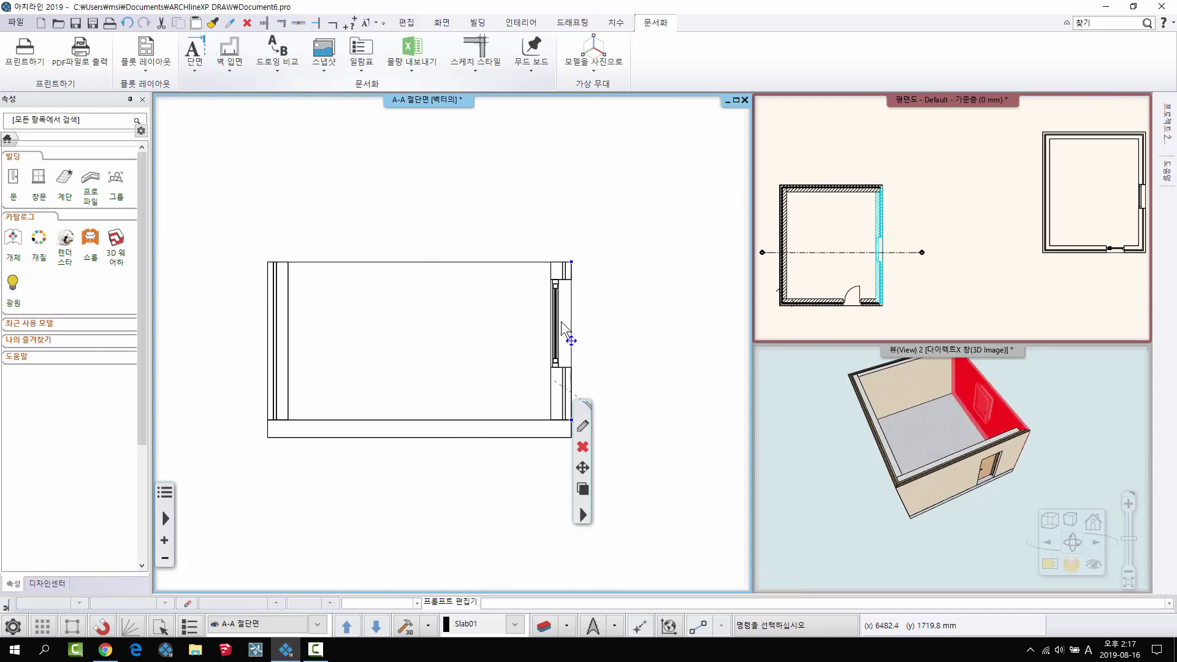
left_click(271, 338)
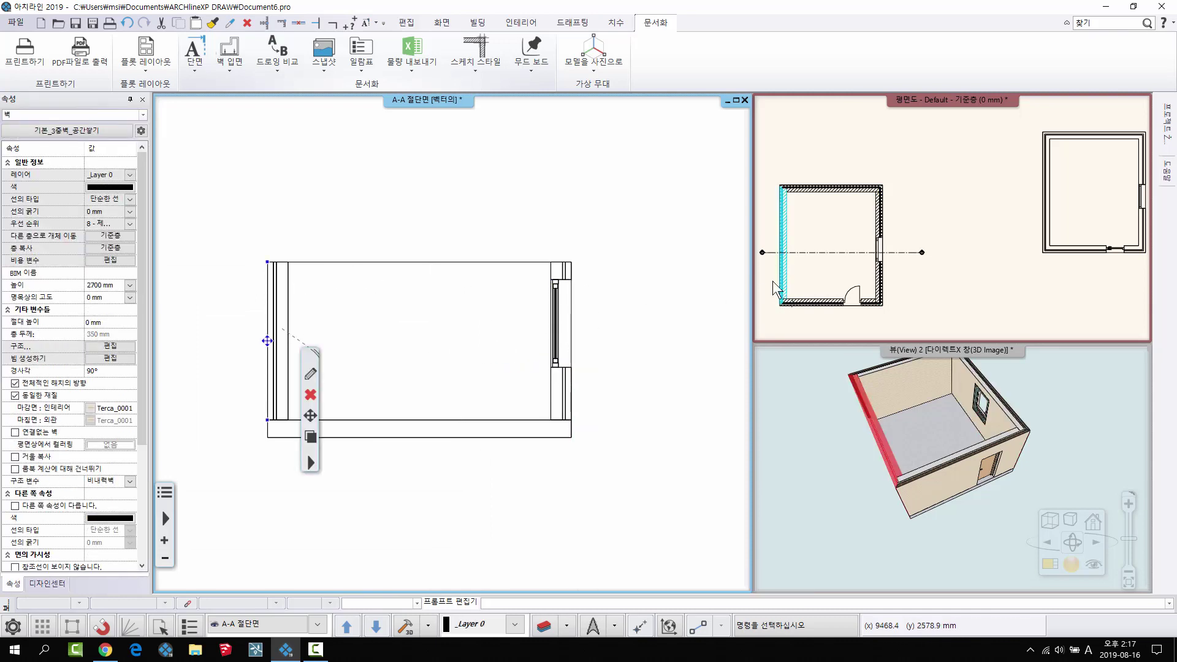
left_click(823, 270)
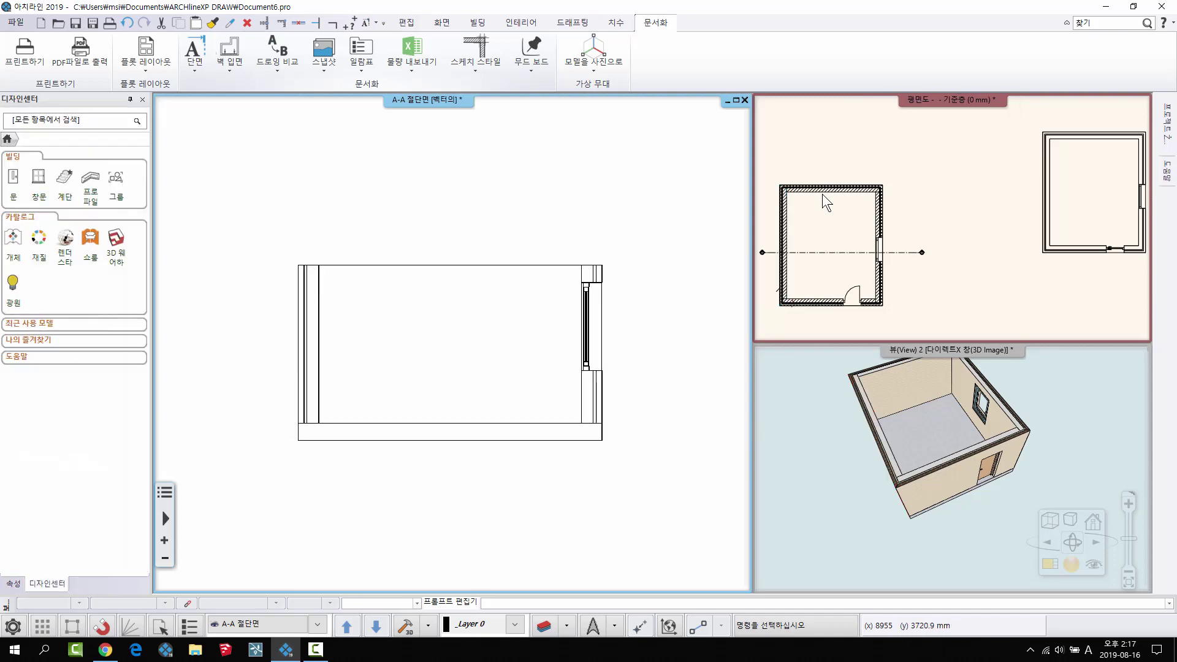
Delete the window from within section A-A and undo the deletion
left_click(584, 305)
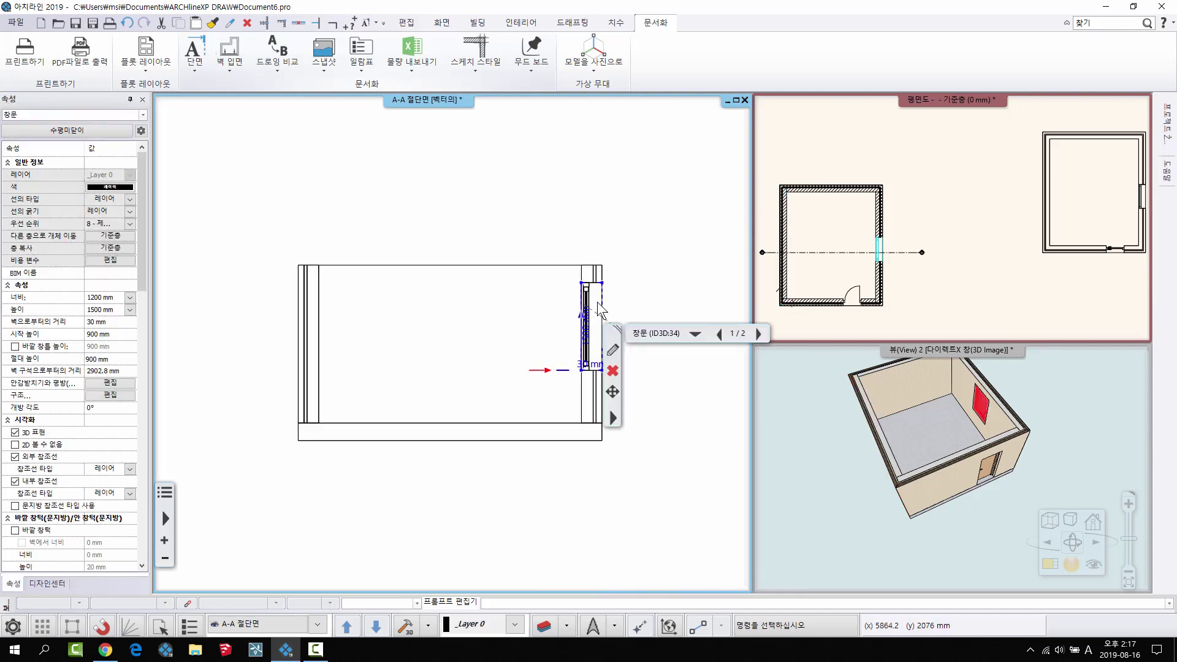
key("Delete")
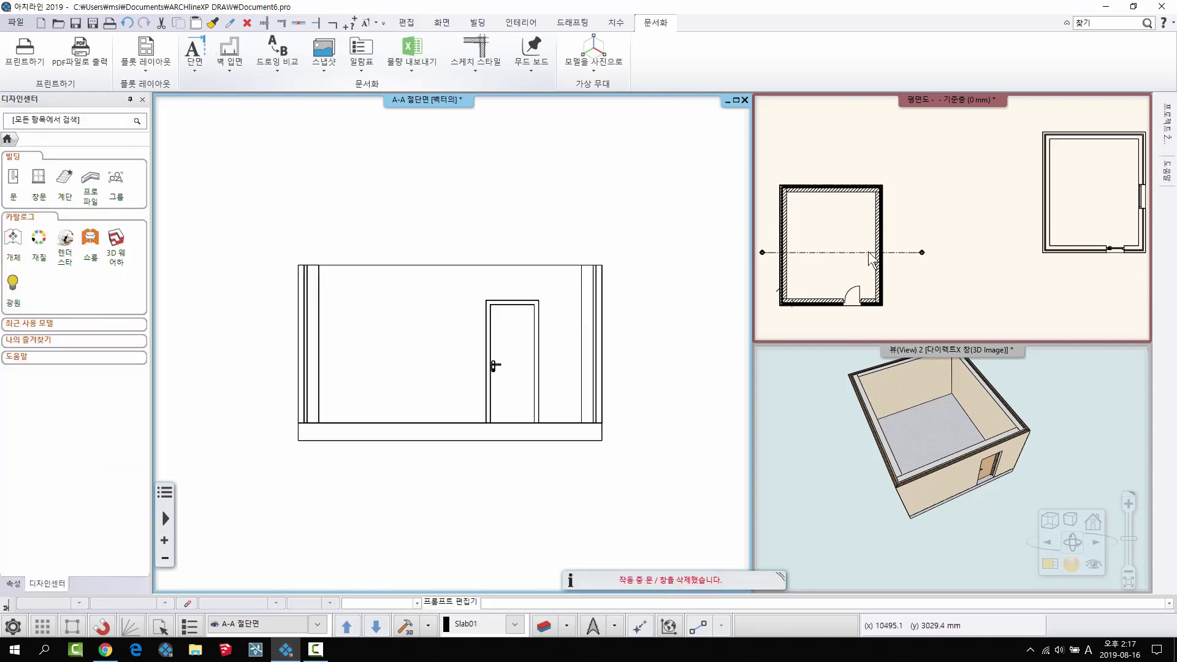
key("ctrl+z")
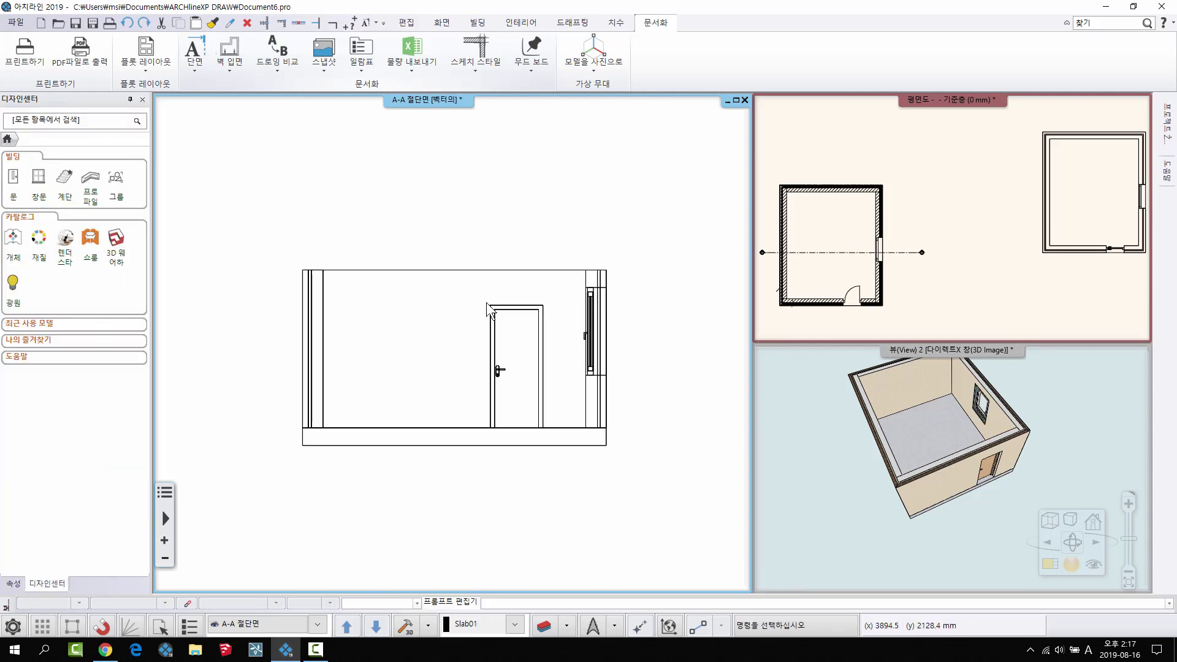
Copy the whole A-A section from its lower-left corner and paste it once into the maximized floor plan, below the horizontal section copy
left_click_drag(619, 467, 210, 199)
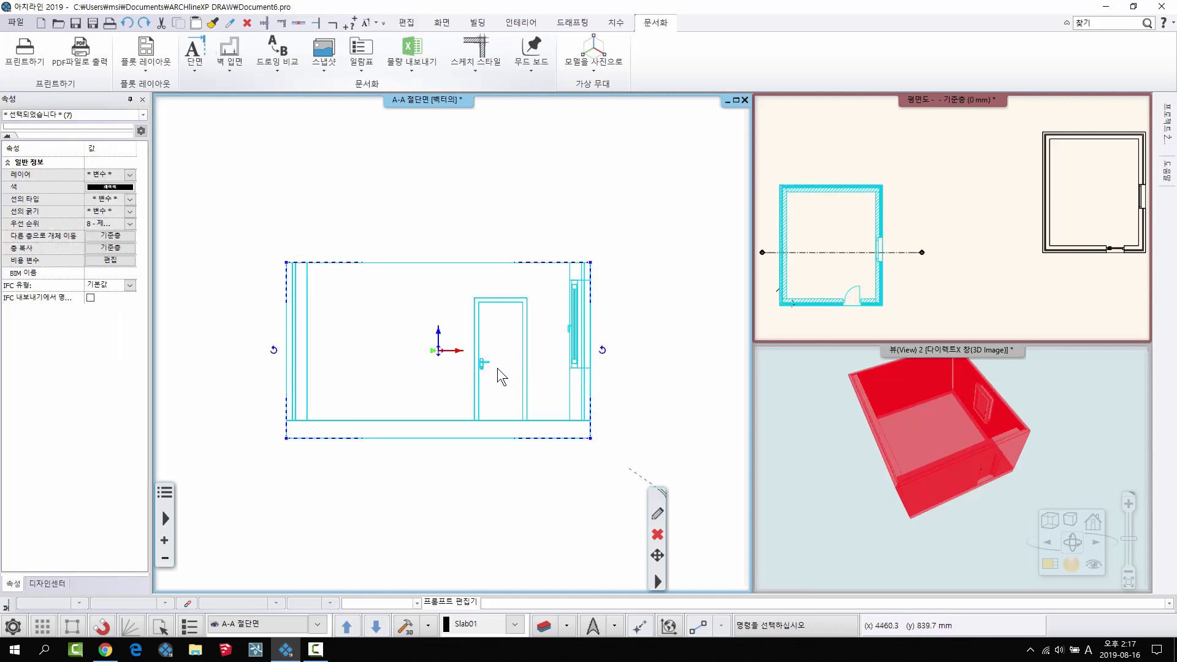
key("Escape")
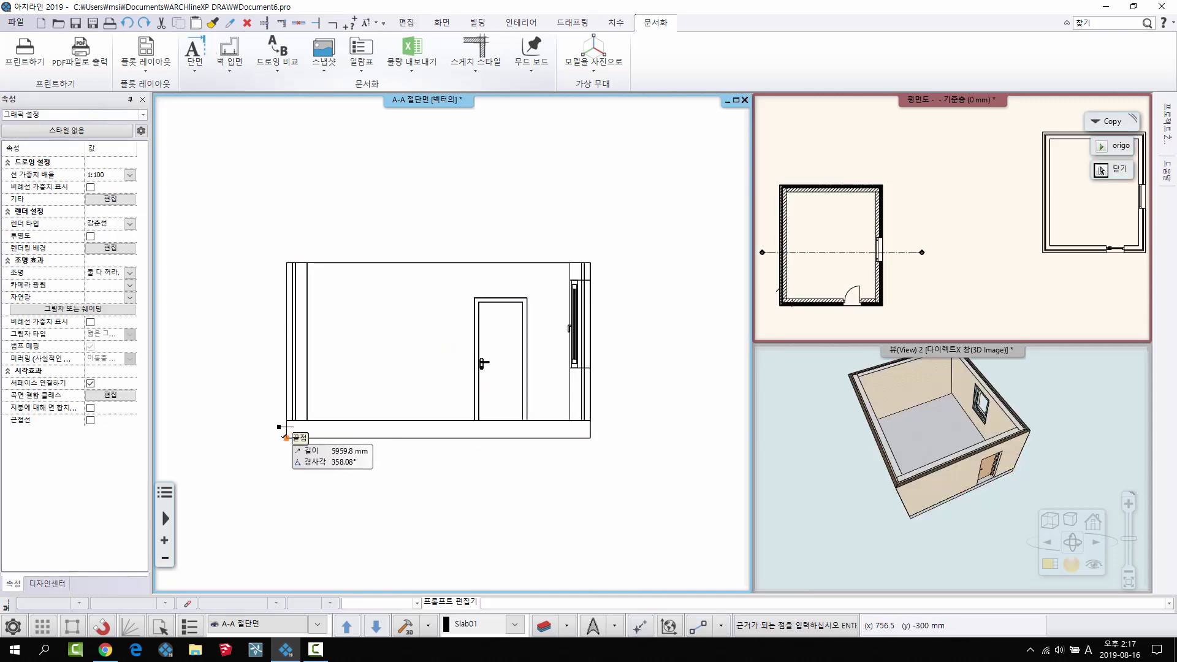
double_click(928, 207)
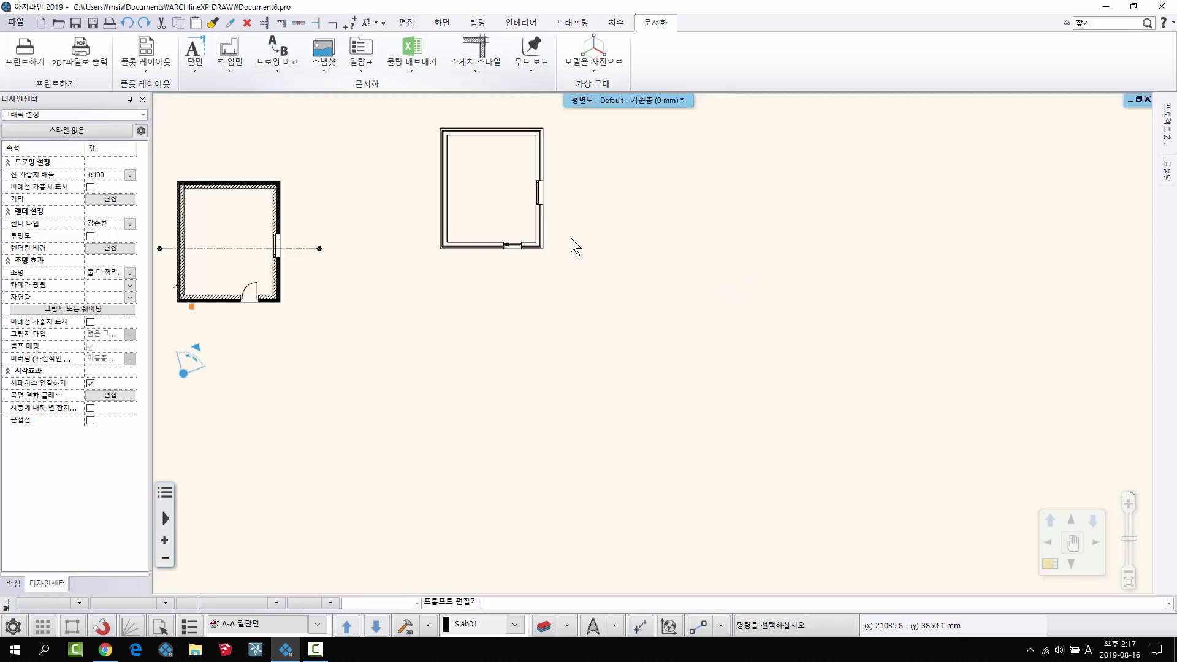
key("ctrl+v")
middle_click_drag(513, 467, 553, 390)
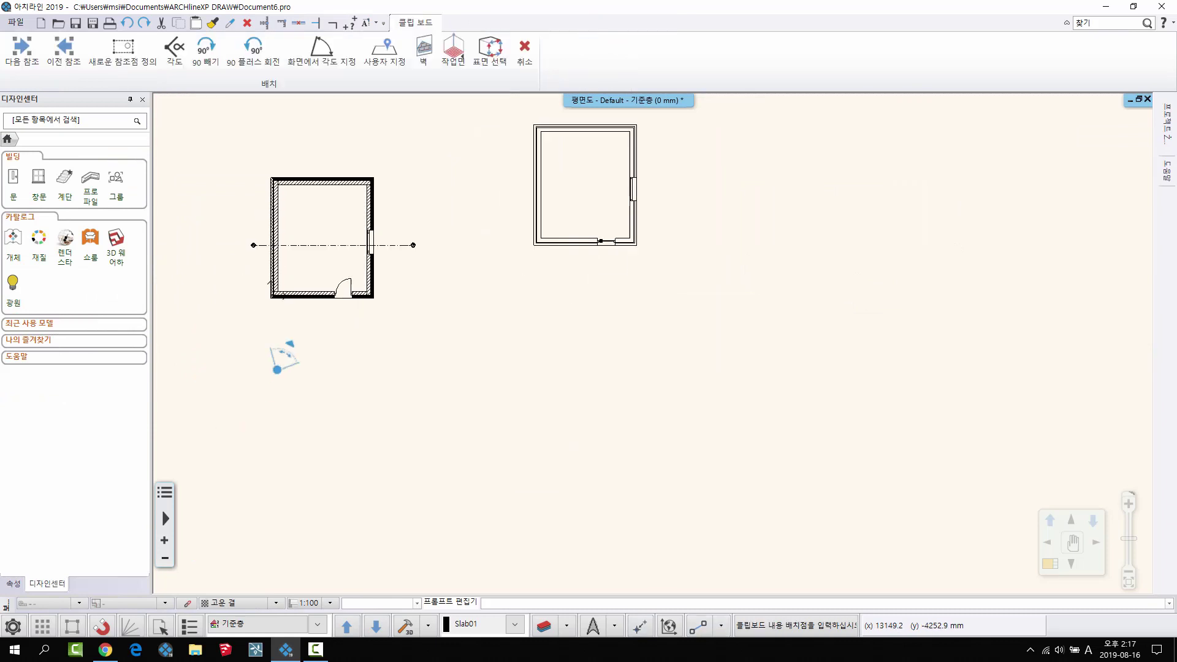
scroll(579, 346, "up", 2)
left_click(620, 421)
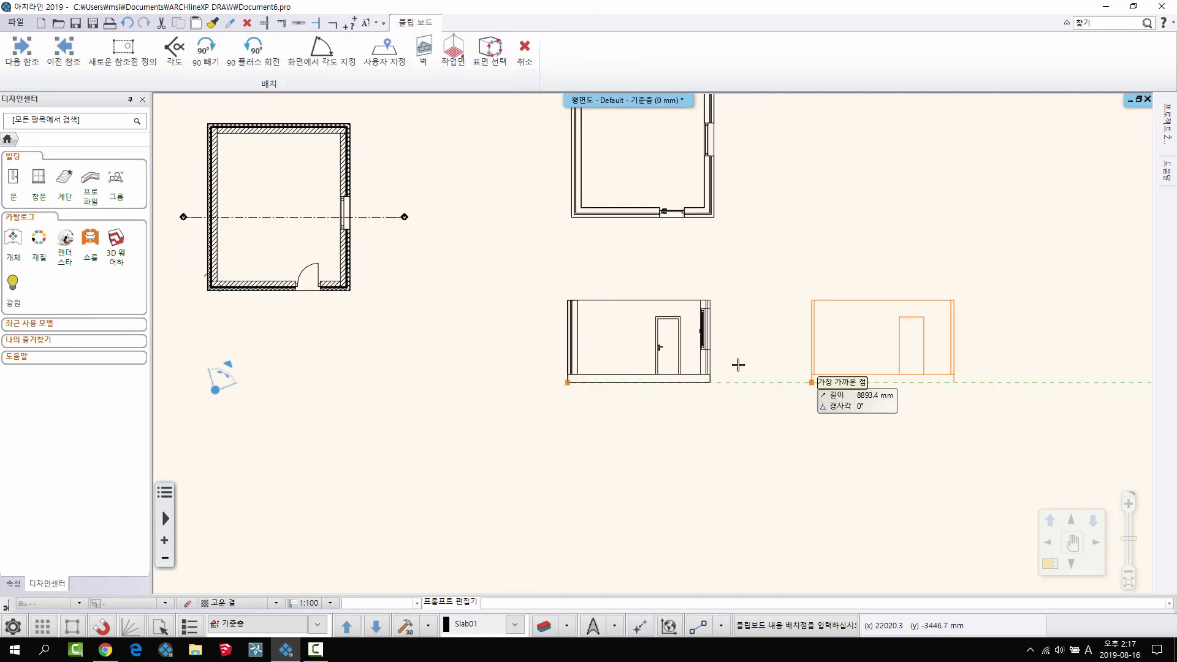
scroll(711, 310, "up", 1)
key("Escape")
Check the pasted A-A section up close in the plan, selecting its wall outline polyline and clearing the selection
left_click(705, 299)
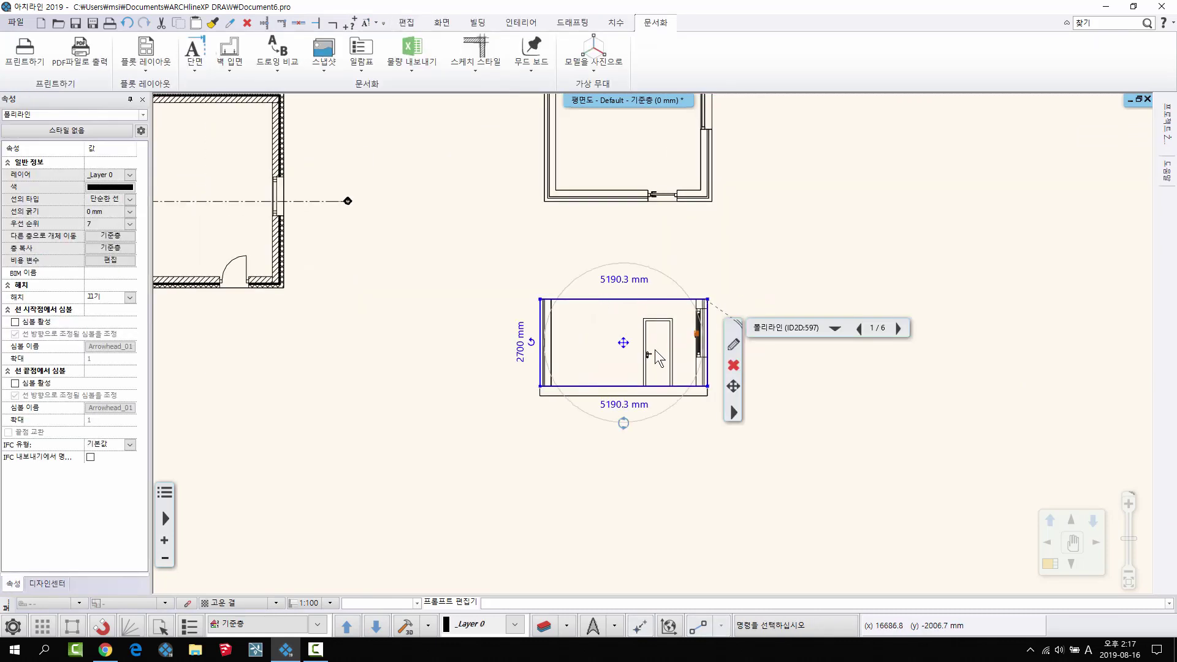
left_click(736, 287)
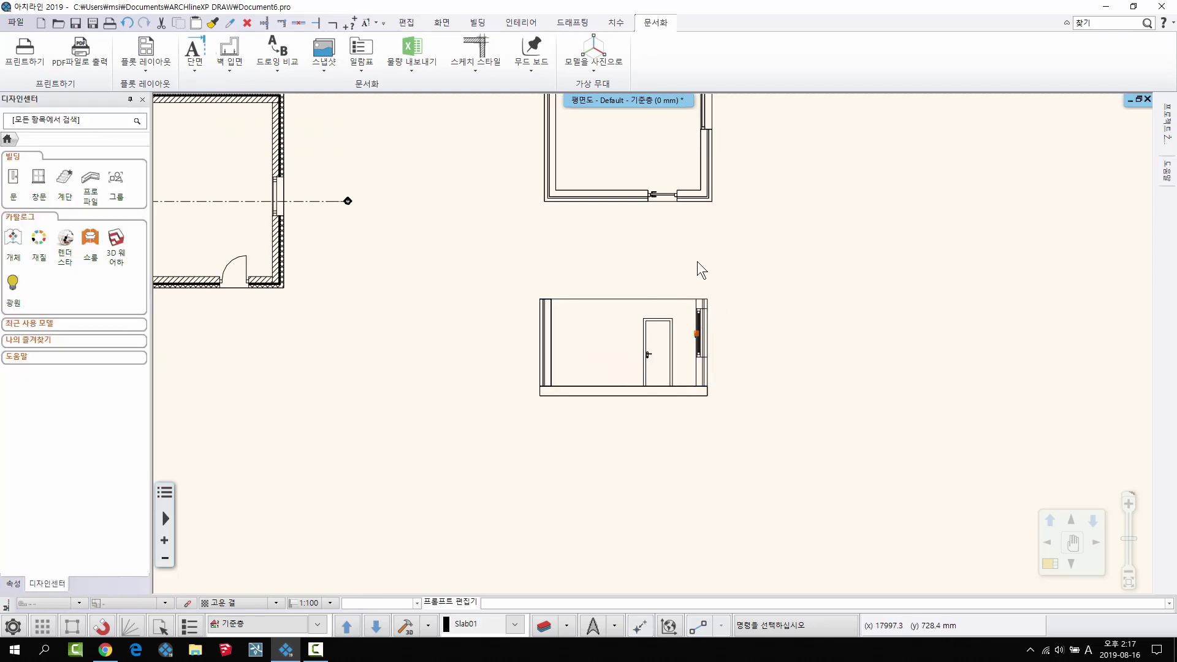
scroll(760, 270, "up", 3)
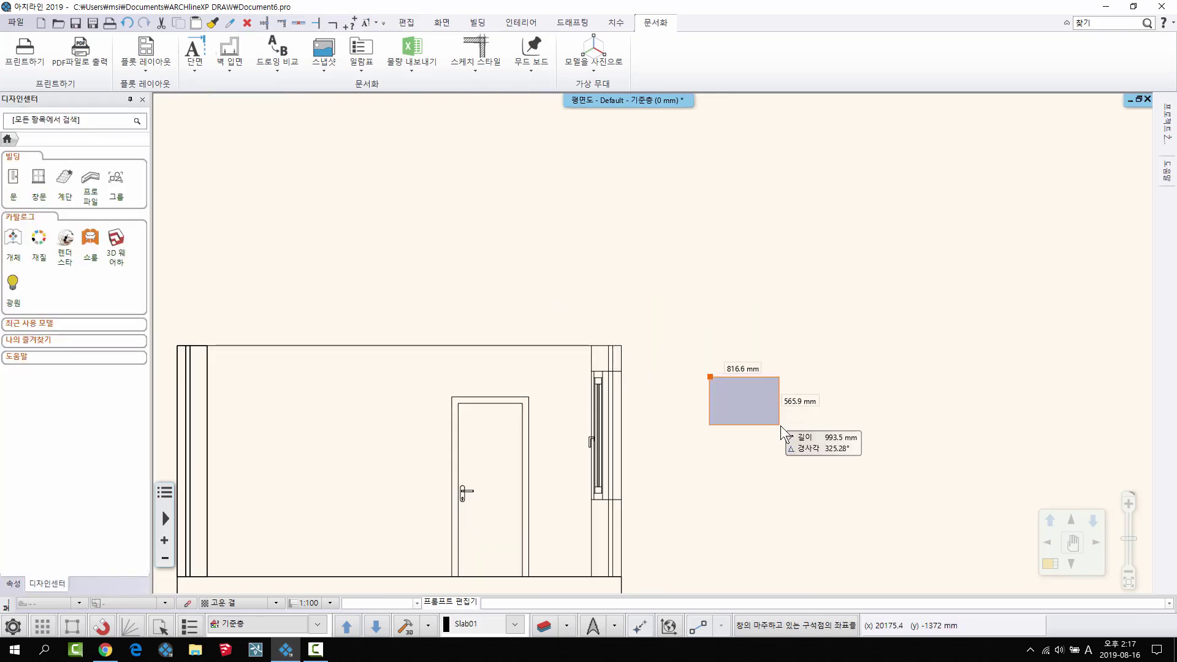
Inspect the window and layered wall cut in the pasted section, selecting a vertical glazing line and clearing the selection
scroll(612, 411, "up", 2)
middle_click_drag(632, 403, 533, 384)
scroll(535, 380, "down", 1)
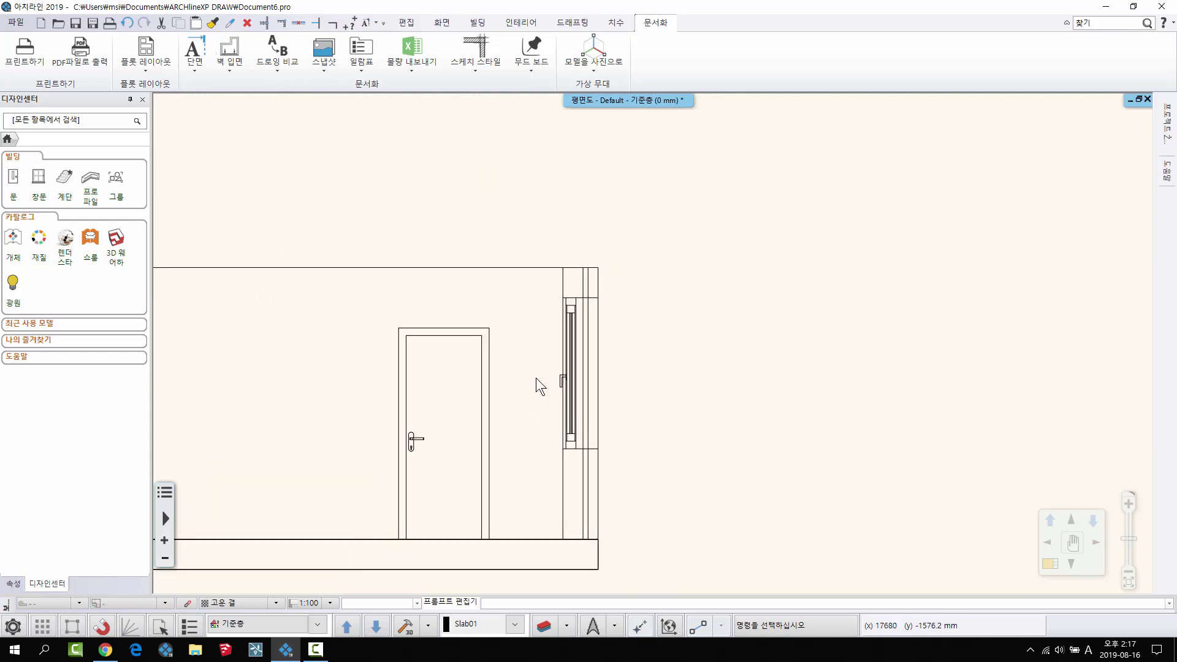
scroll(535, 377, "up", 3)
scroll(650, 407, "down", 1)
middle_click_drag(623, 413, 555, 436)
left_click(600, 286)
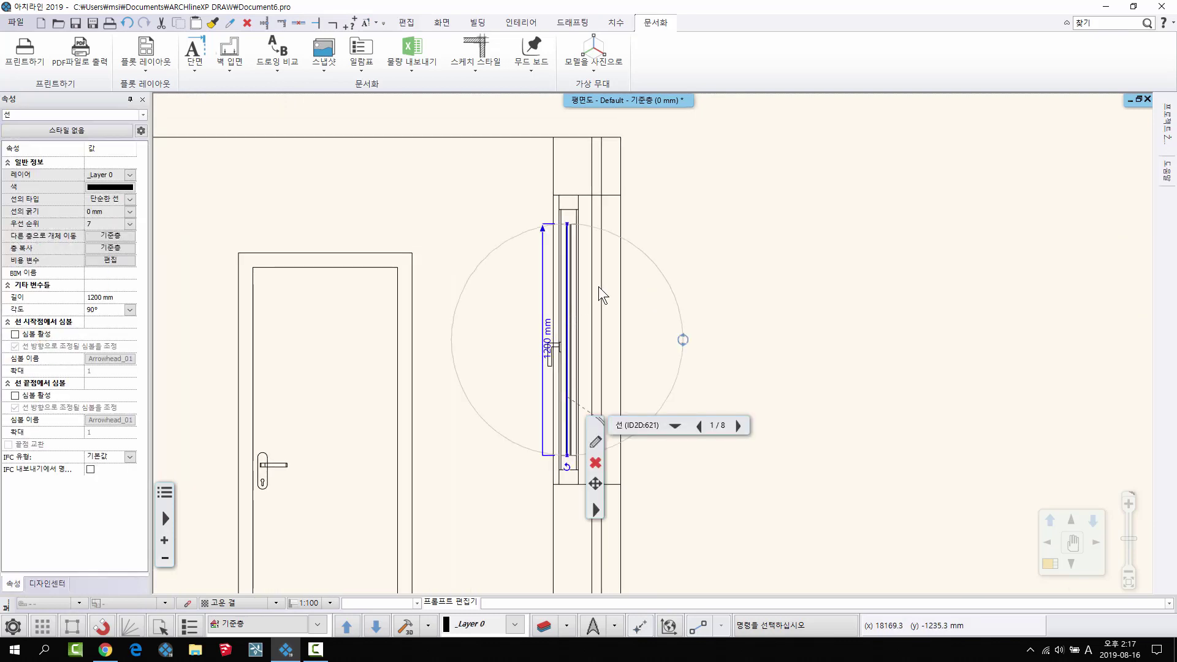
left_click(723, 314)
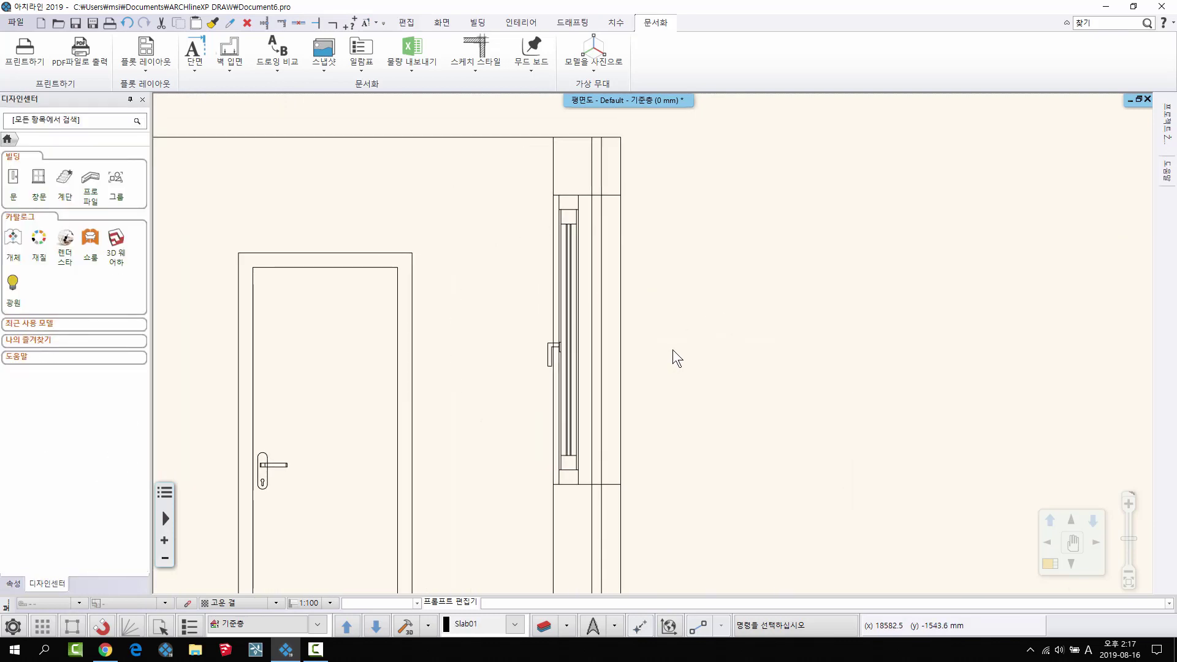
Delete the door, floor slab and outline linework from the pasted section, keeping the window and its wall layer lines
scroll(670, 350, "down", 3)
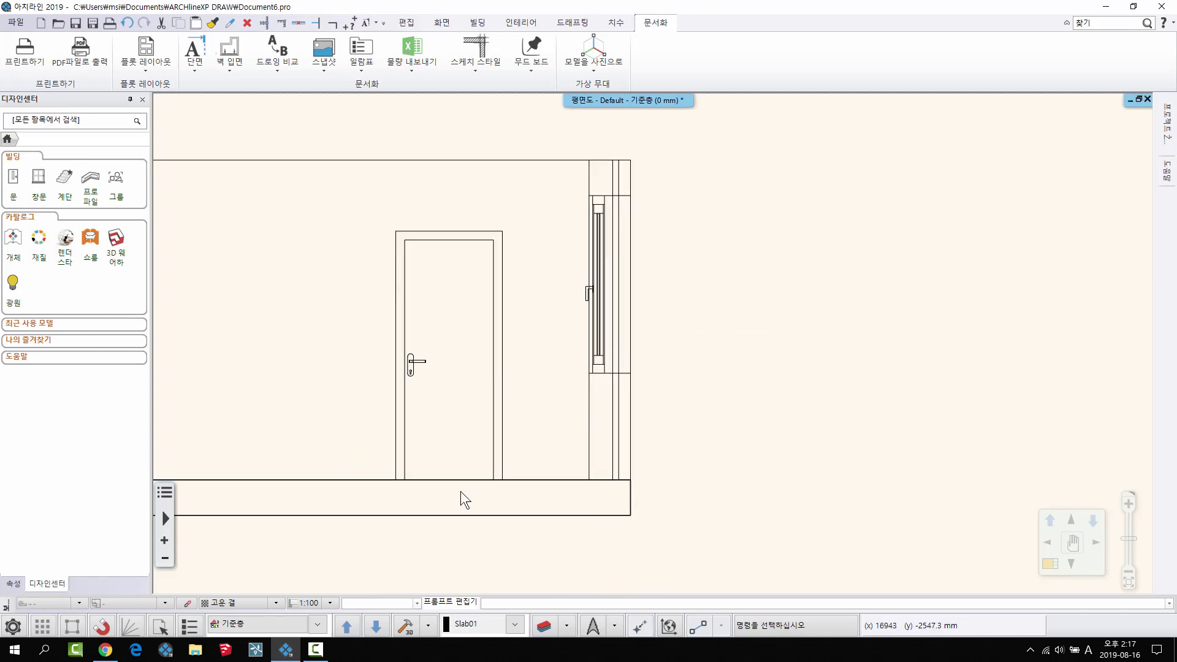
left_click_drag(547, 564, 382, 380)
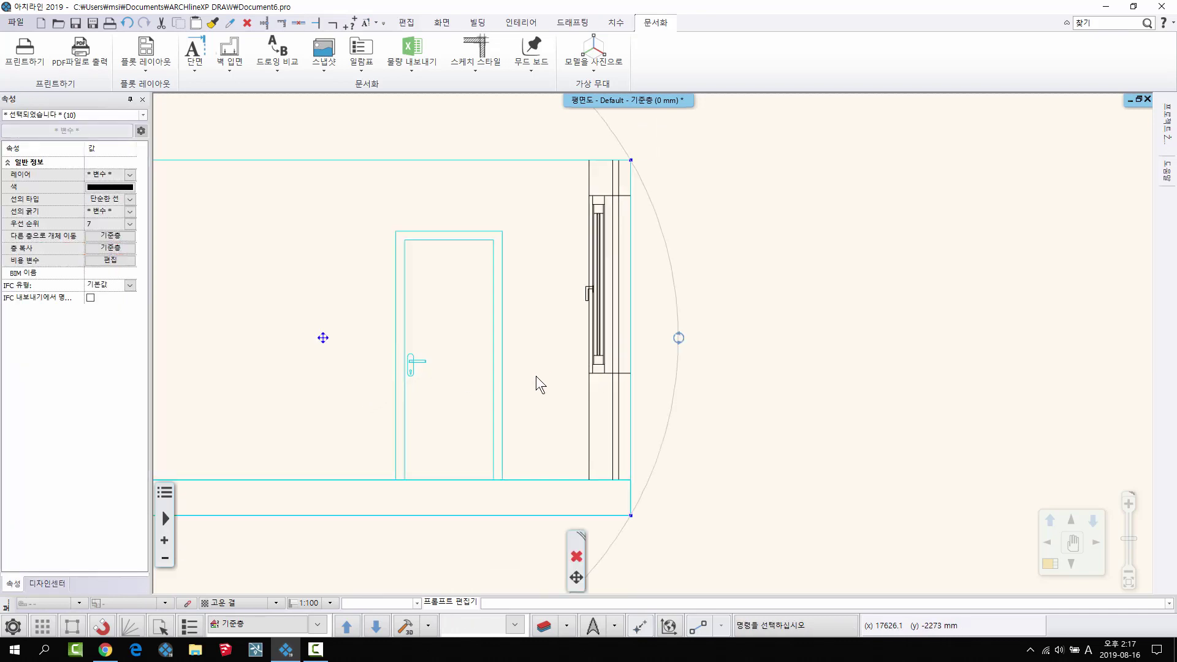
left_click(577, 558)
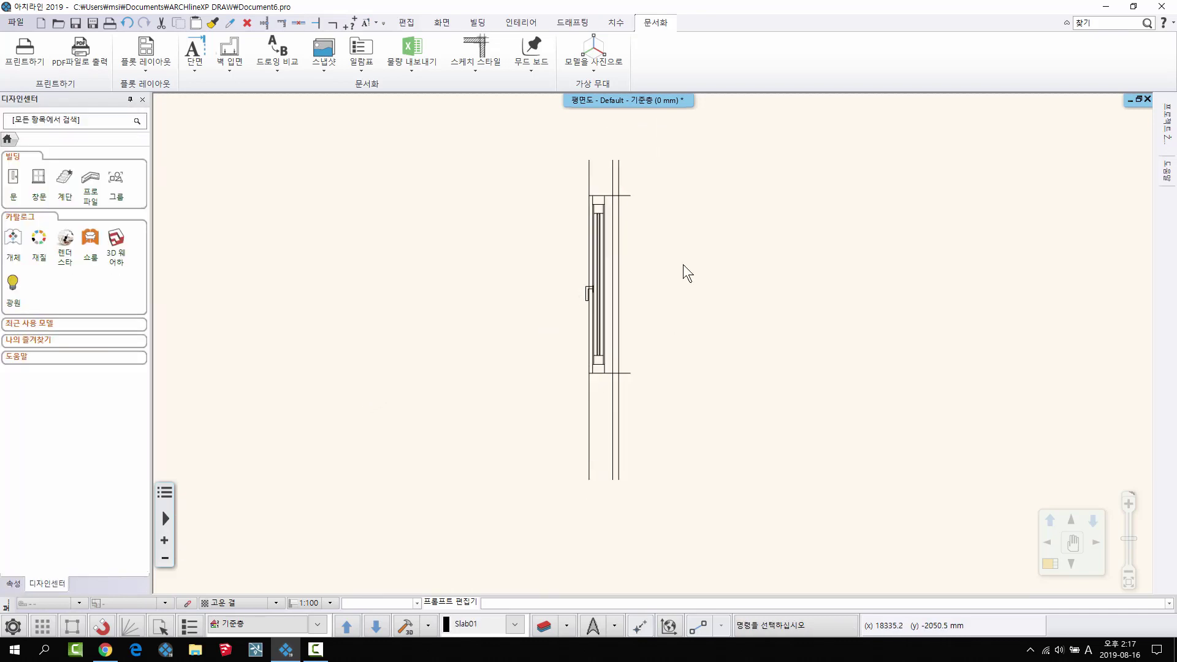
Draw a circle centred near the window handle, large enough to enclose the whole window and parts of the wall above and below
left_click(563, 20)
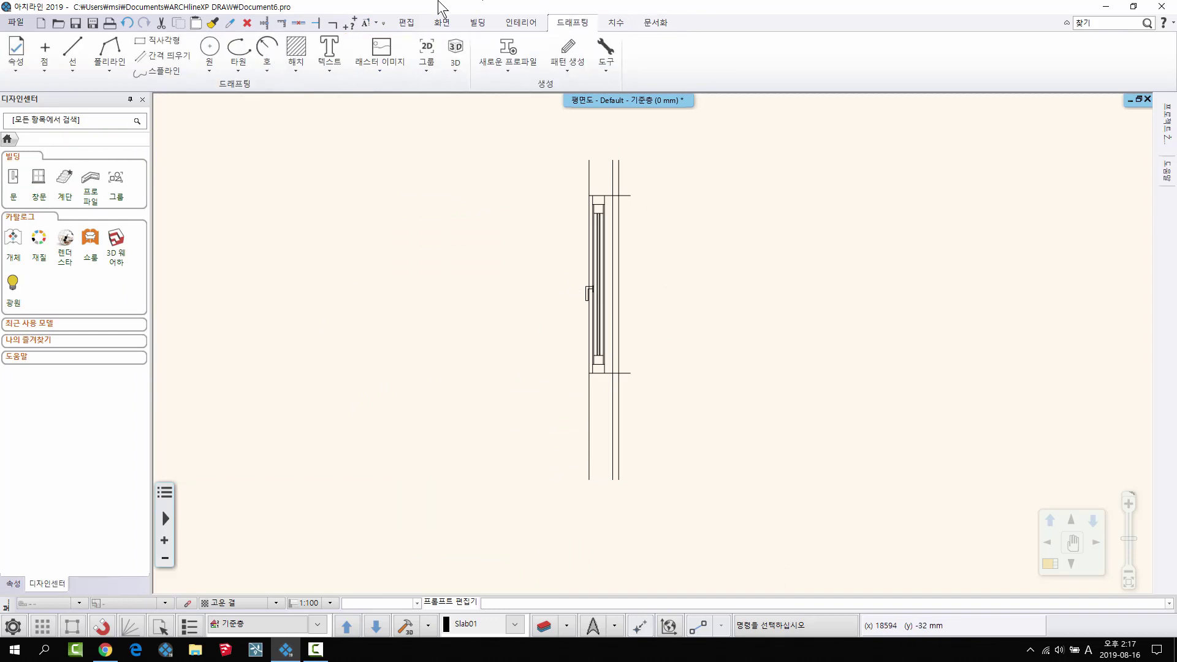
left_click(209, 68)
left_click(329, 147)
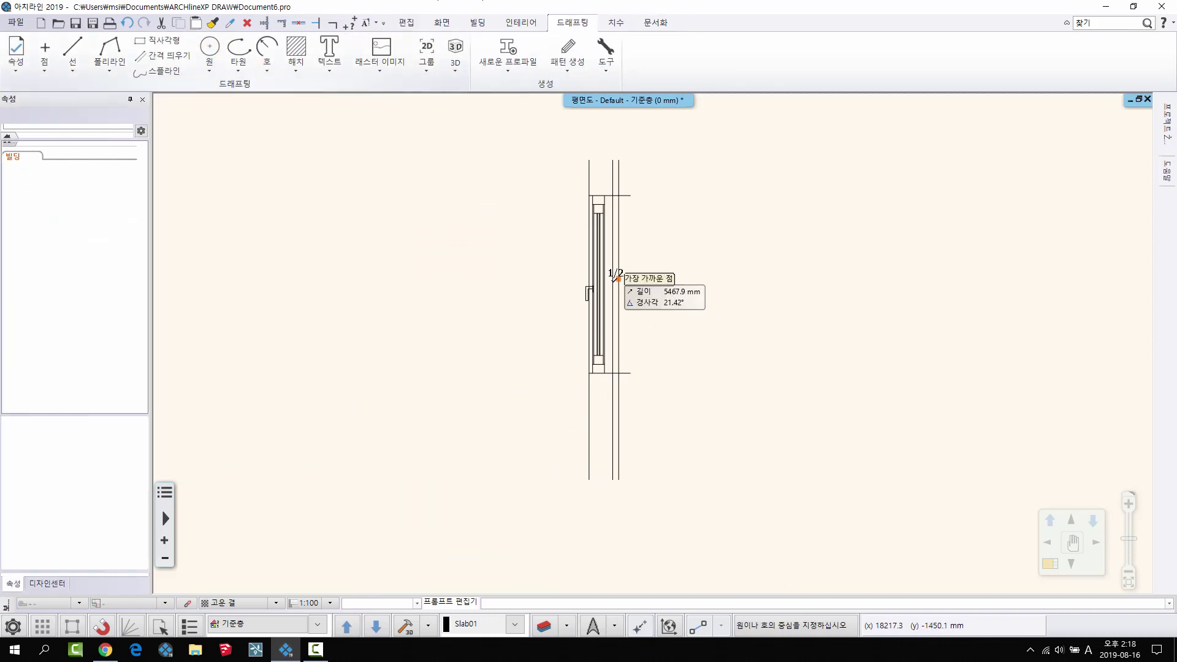
left_click(594, 292)
left_click(622, 405)
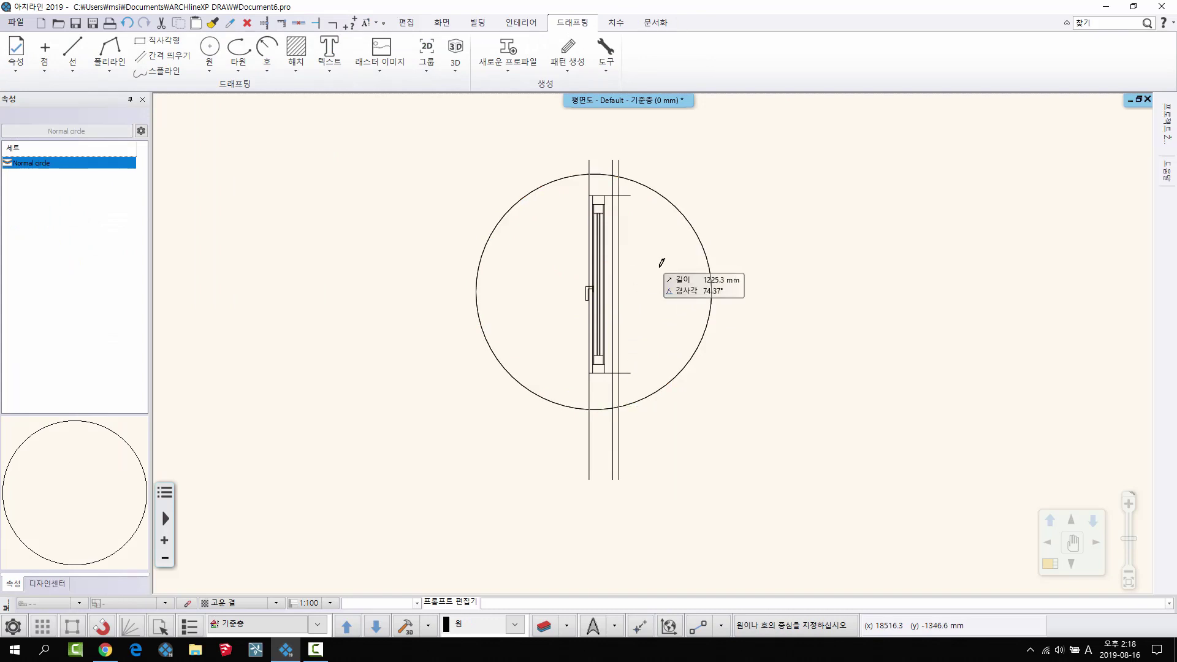
key("Escape")
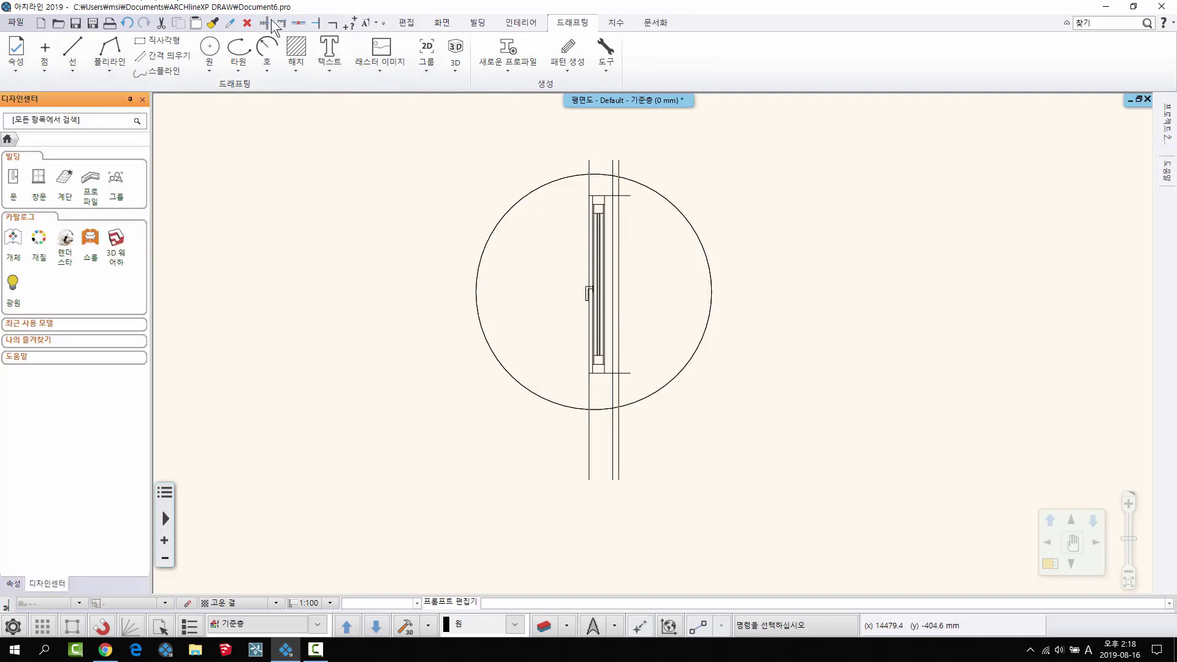
Trim away the wall layer lines extending outside the detail circle above and below the window
left_click(298, 21)
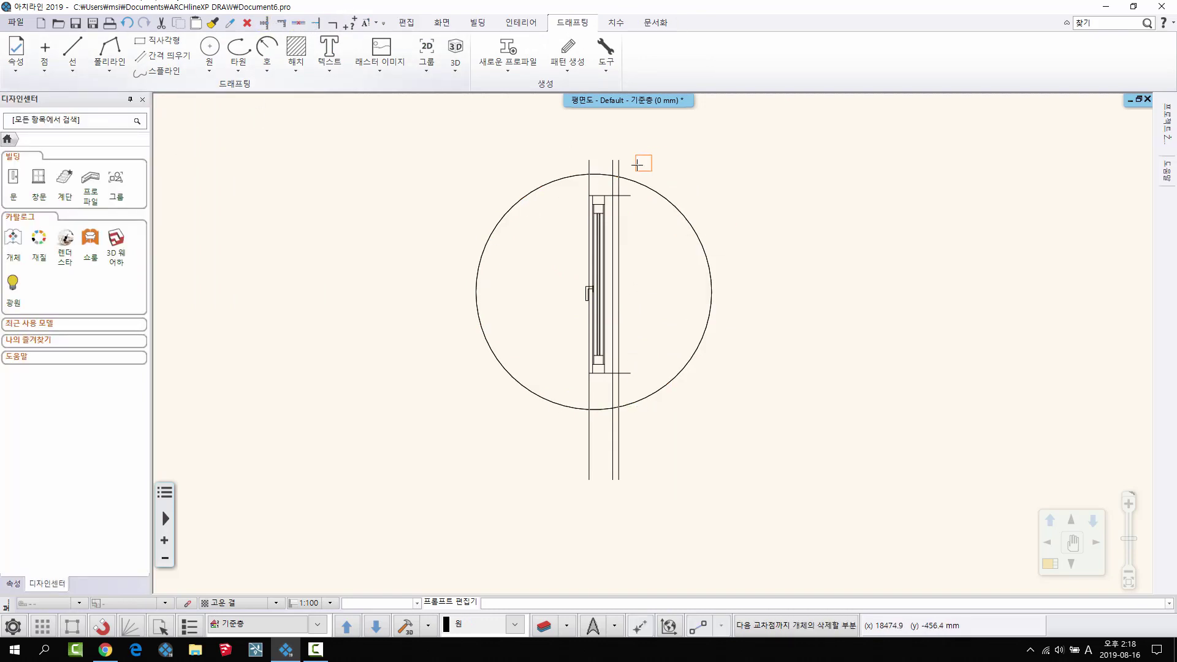
left_click(593, 163)
left_click(617, 155)
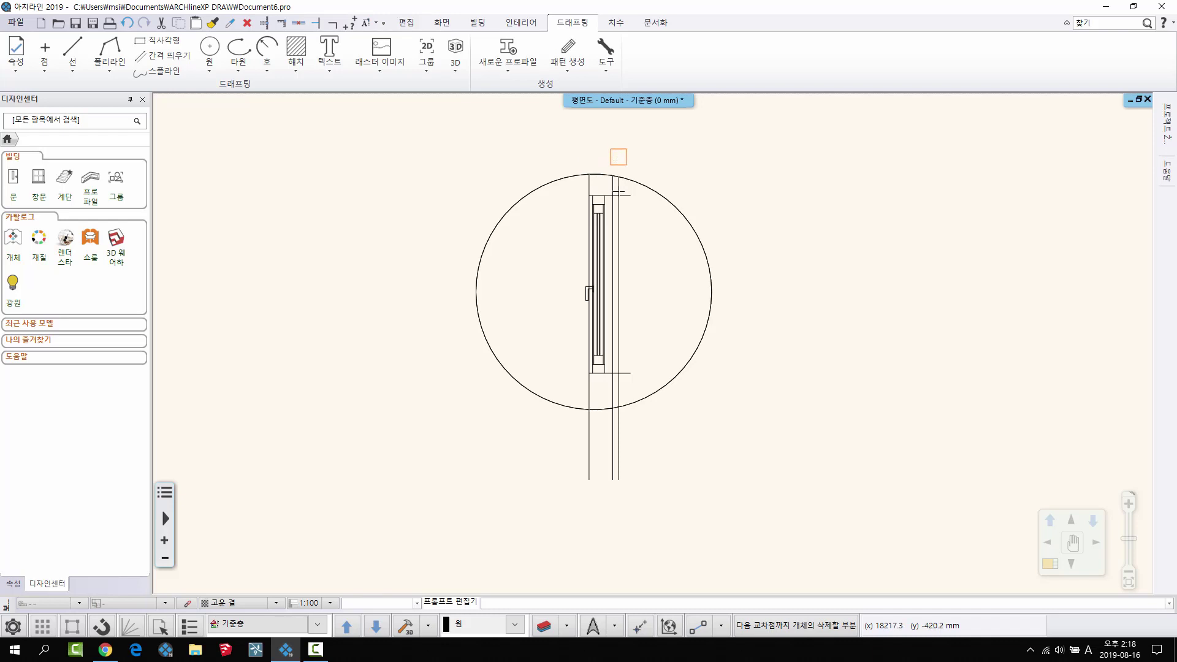
left_click(617, 433)
left_click(612, 441)
left_click(589, 442)
scroll(662, 345, "up", 3)
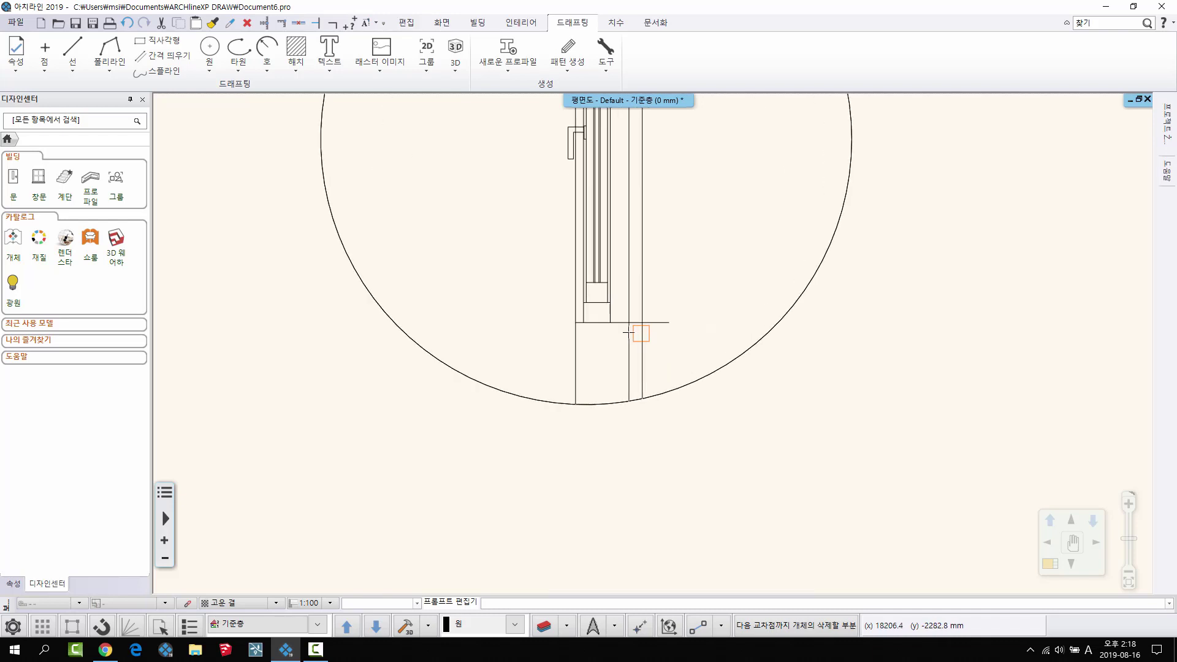
key("Escape")
Trim the wall line crossing the window handle and the ends of the opening's head and sill lines projecting past the outer wall line
scroll(502, 359, "up", 5)
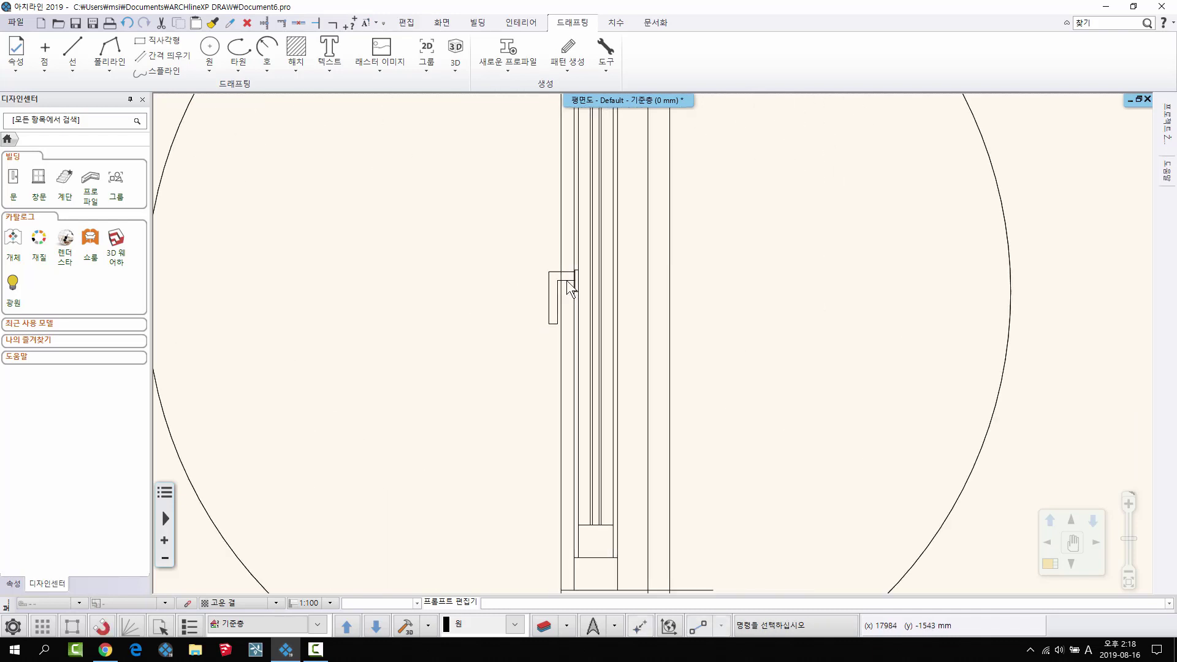
scroll(649, 357, "up", 1)
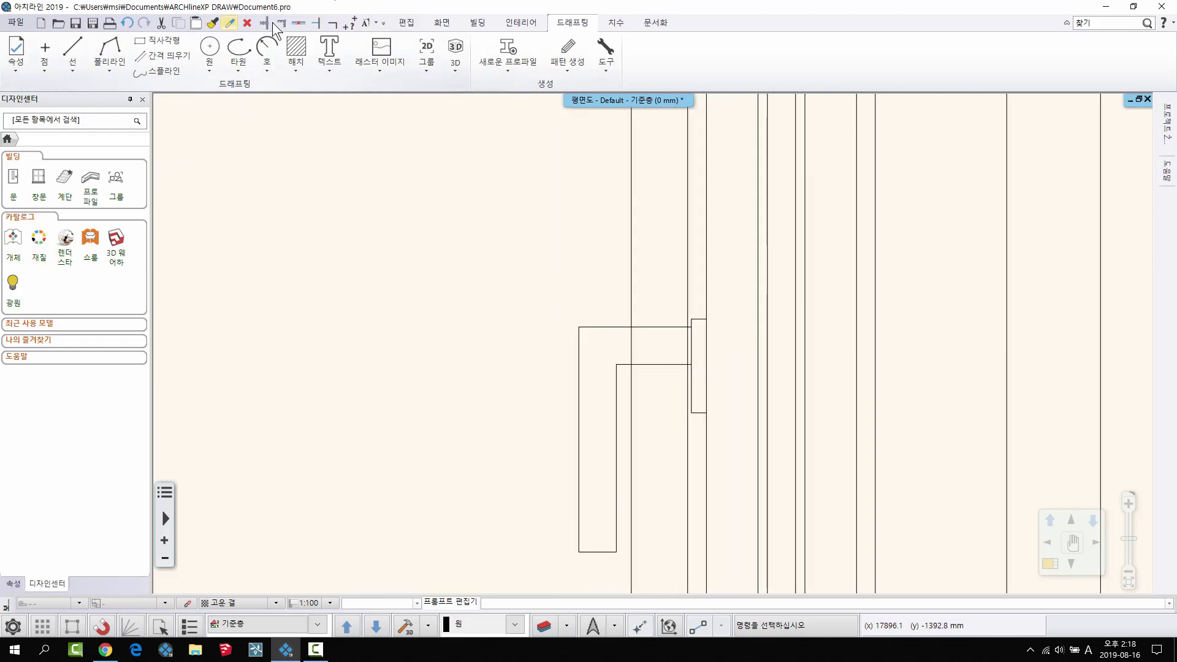
left_click(299, 25)
scroll(691, 341, "up", 2)
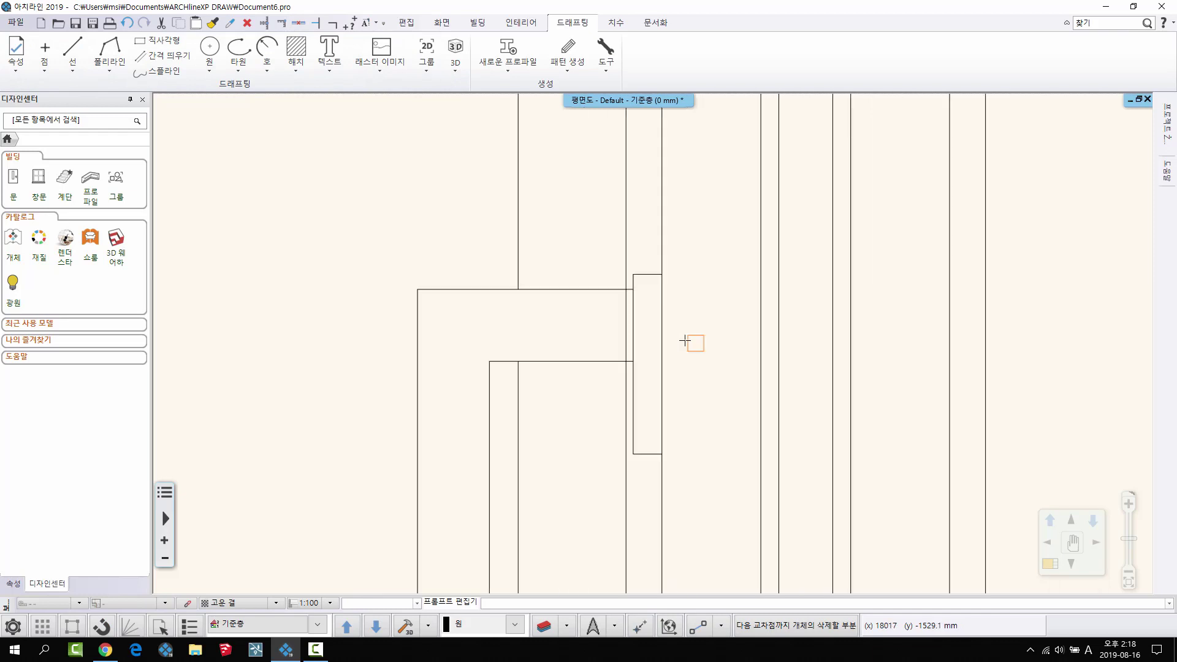
scroll(543, 360, "down", 6)
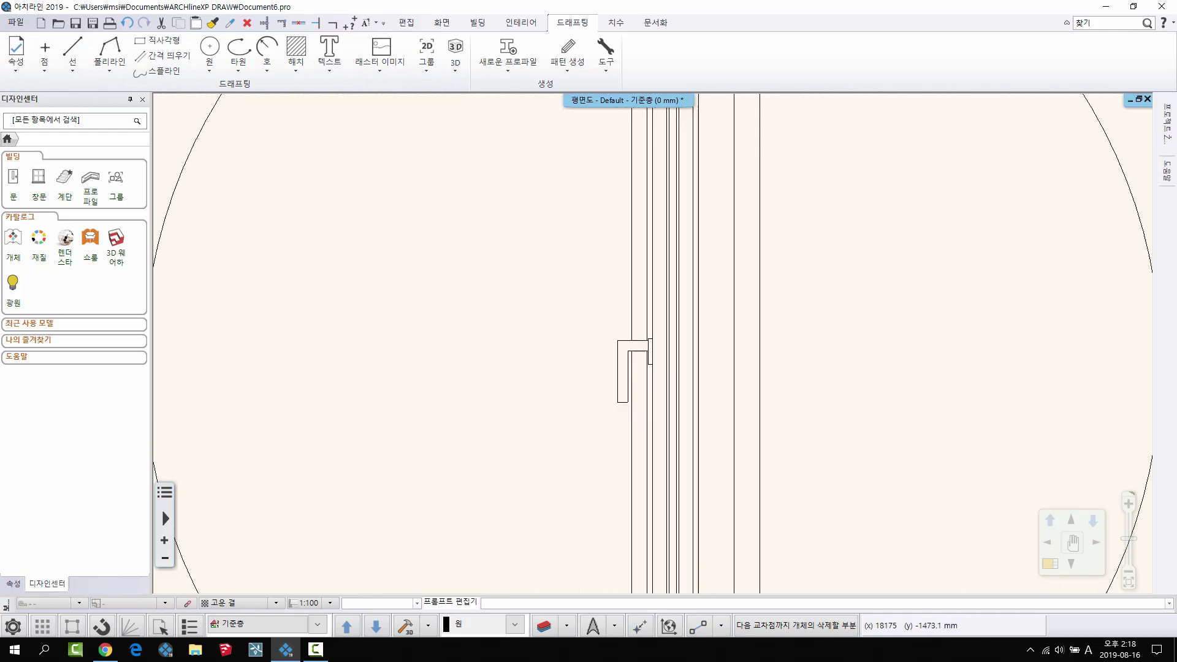
scroll(711, 405, "down", 2)
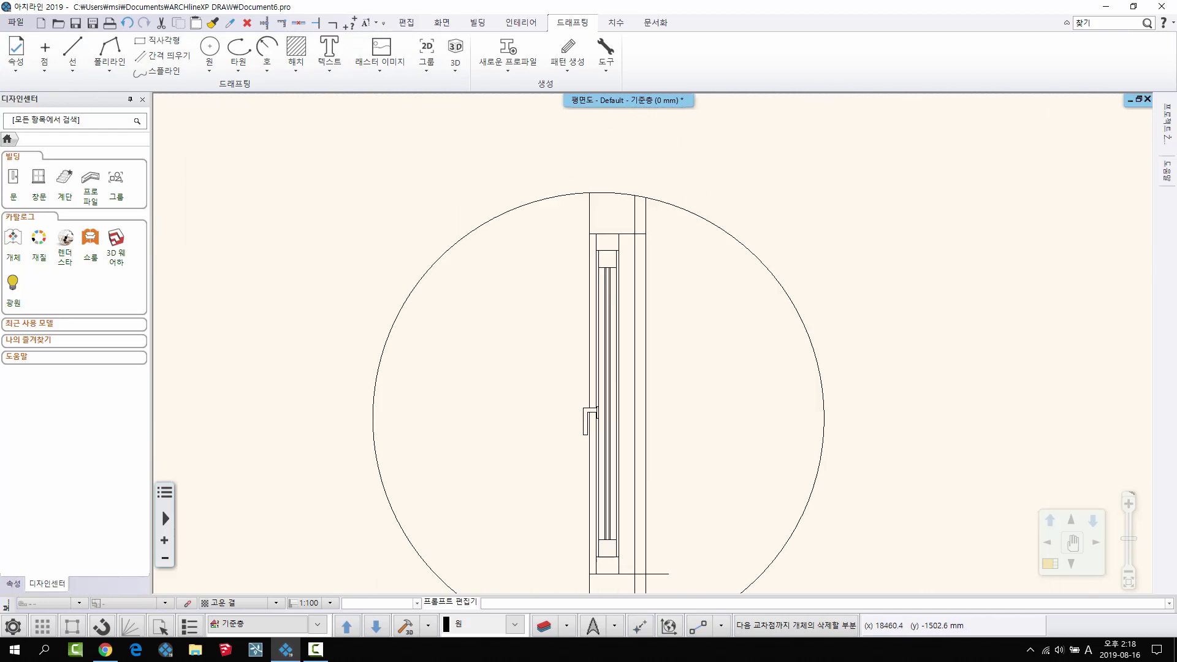
key("Escape")
scroll(676, 457, "down", 1)
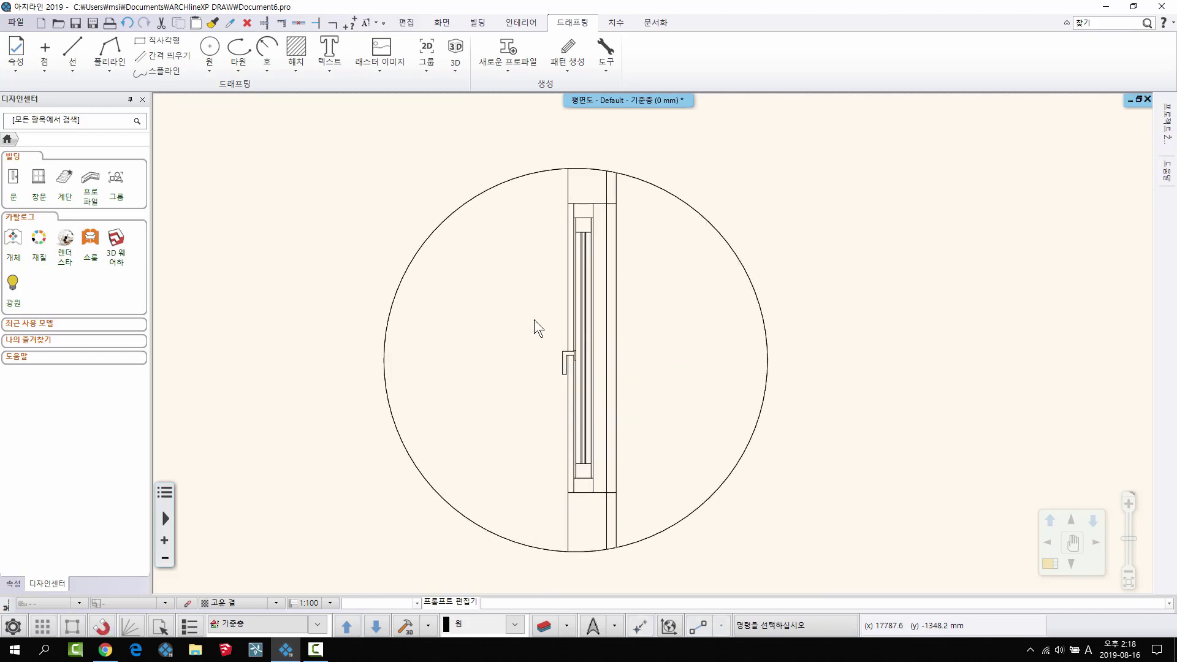
left_click(326, 68)
left_click(666, 301)
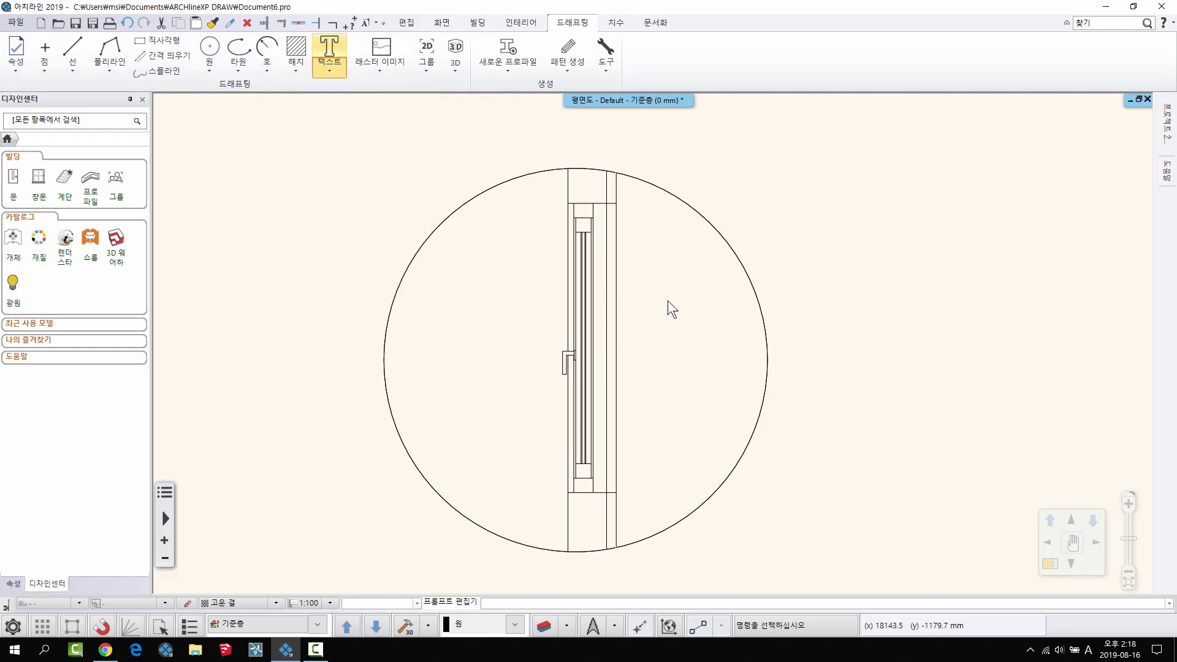
scroll(689, 352, "down", 6)
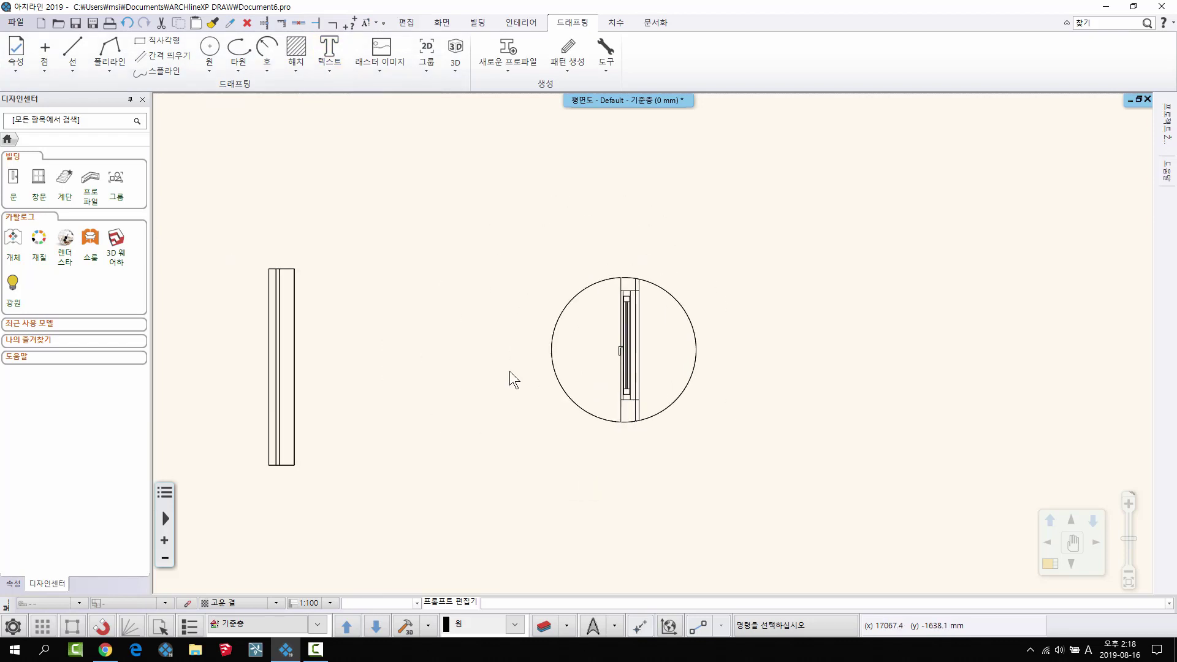
scroll(606, 446, "down", 3)
middle_click_drag(525, 394, 638, 458)
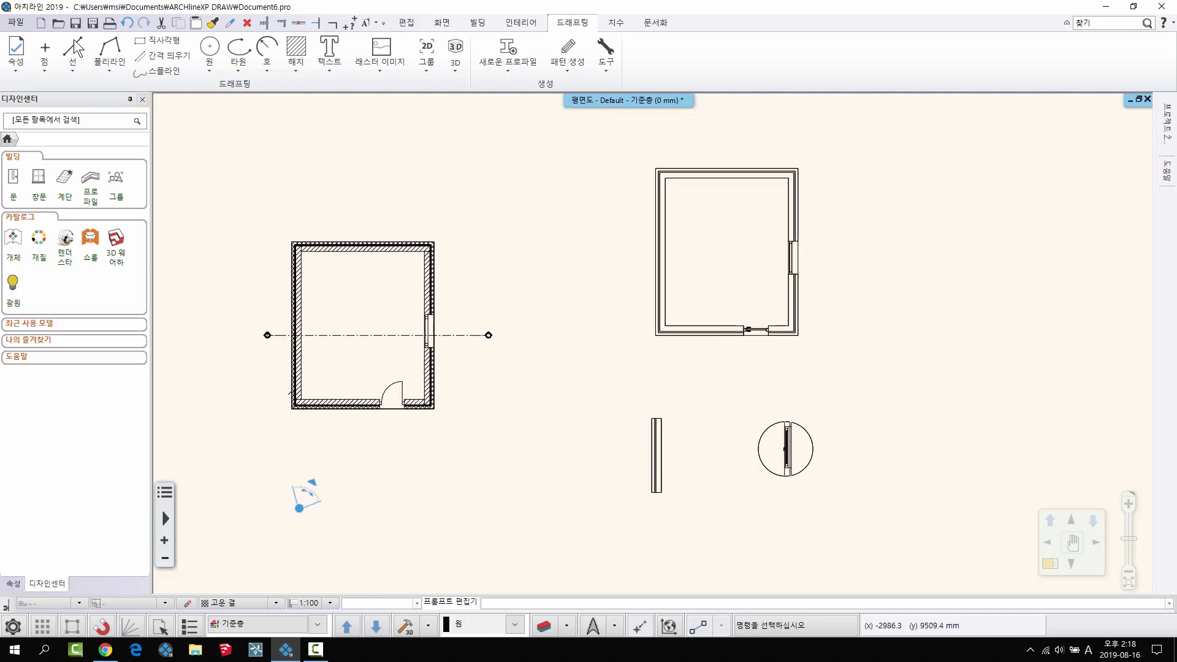
left_click(16, 22)
mouse_move(57, 159)
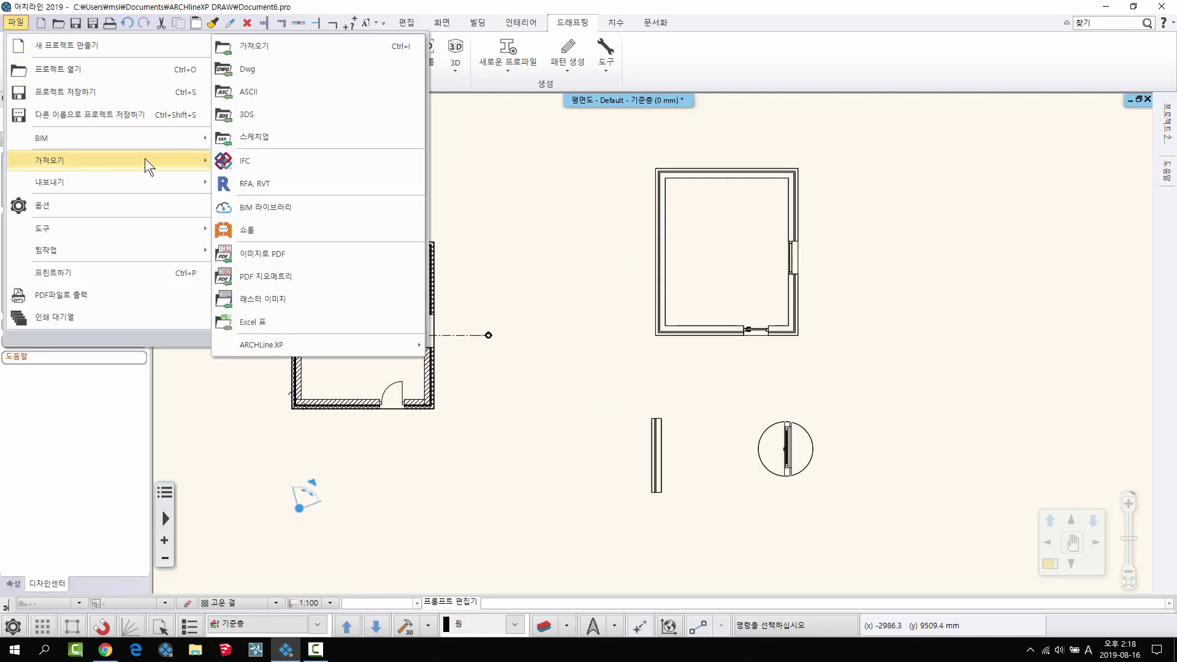
left_click(524, 239)
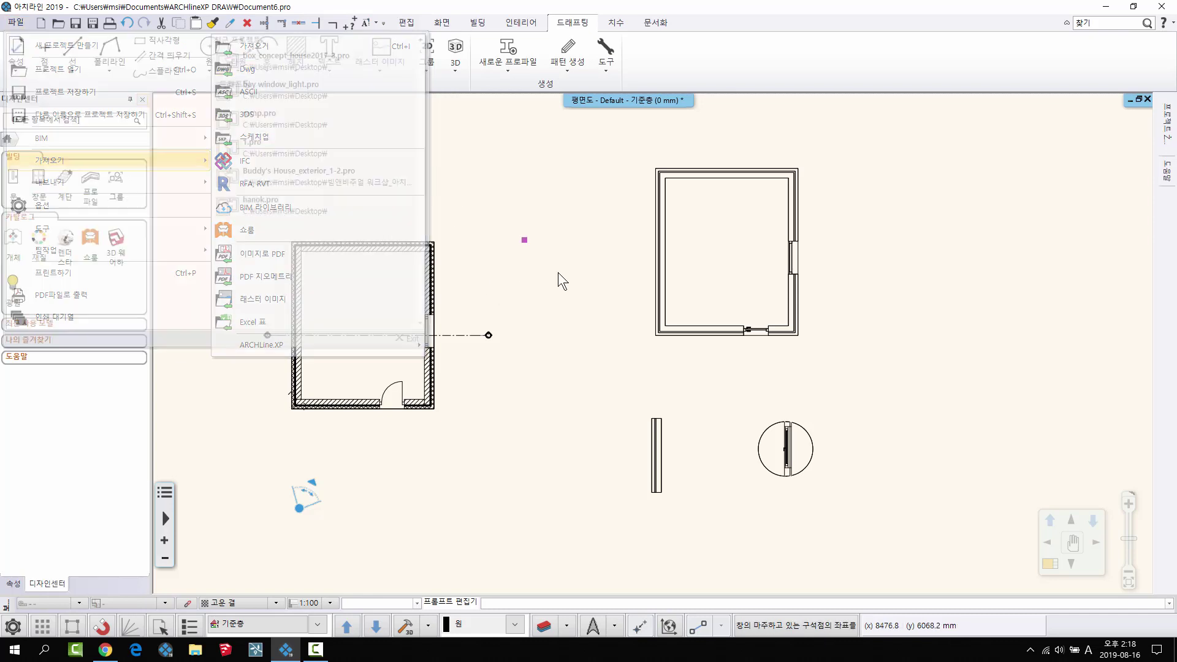
left_click(576, 324)
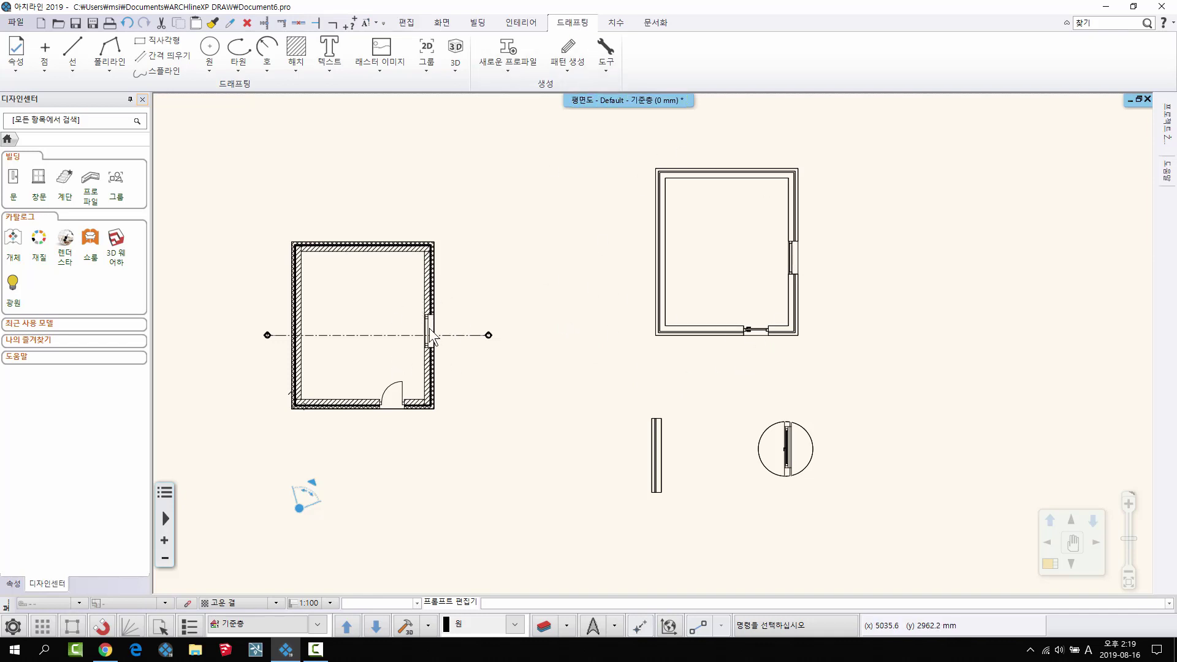
scroll(778, 456, "up", 2)
scroll(739, 419, "up", 4)
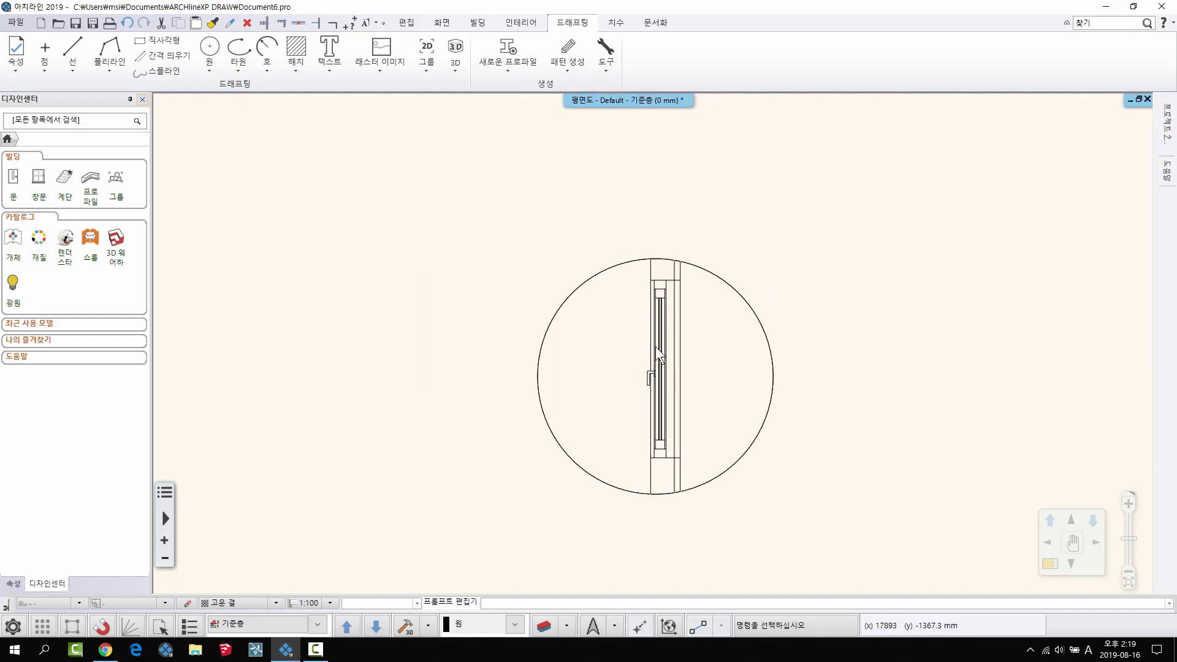
scroll(685, 401, "down", 3)
scroll(745, 447, "down", 3)
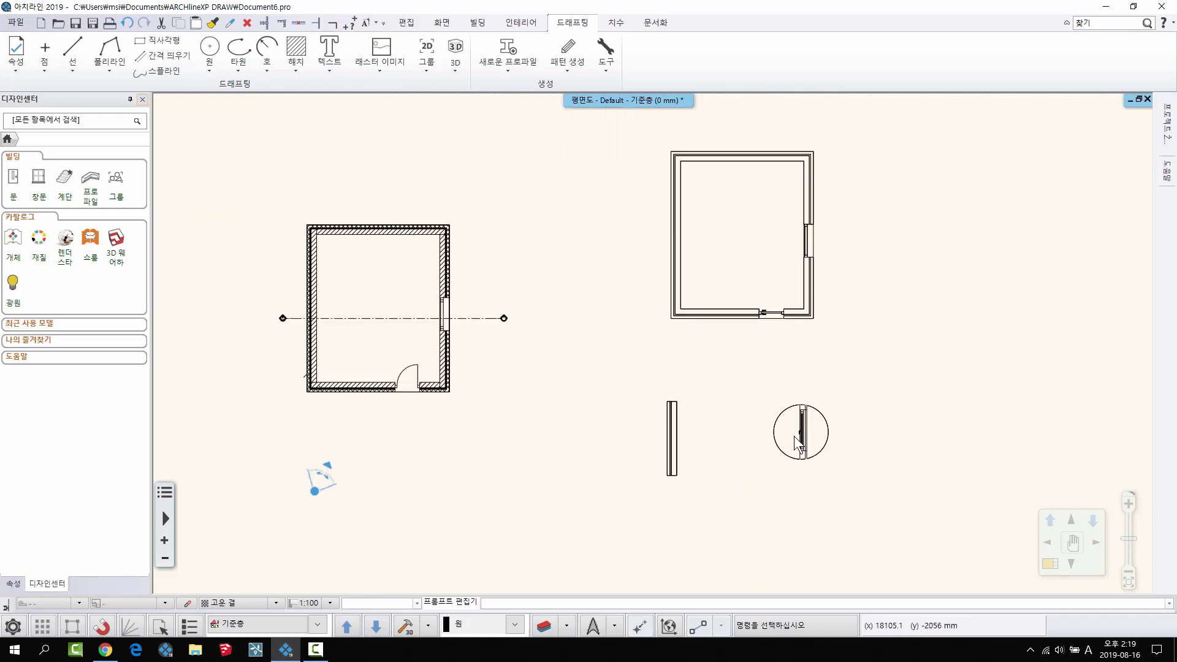